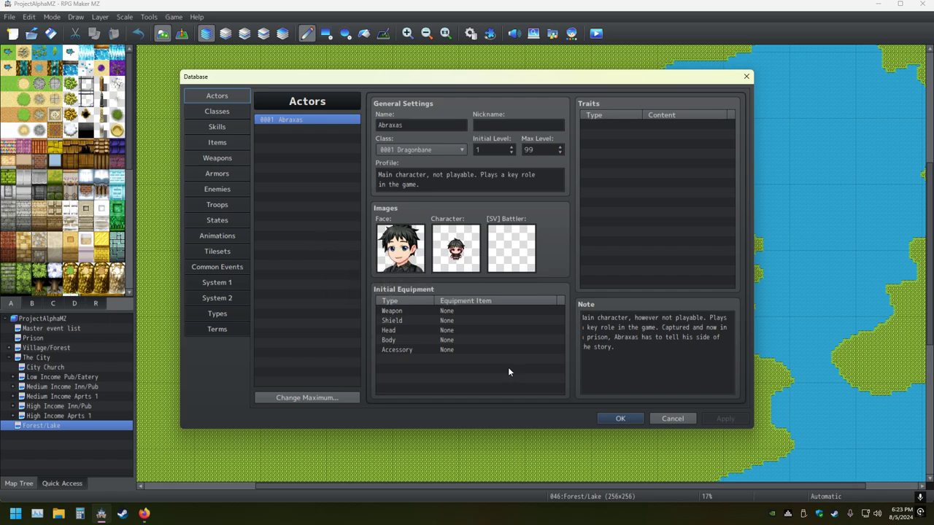
{"action": "left_click", "coordinate": [431, 175]}
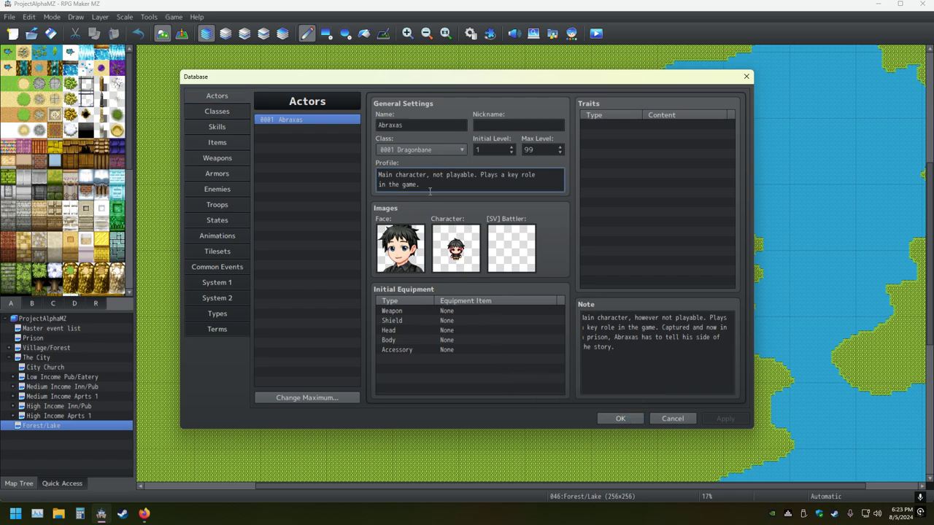
{"action": "type", "text": "is"}
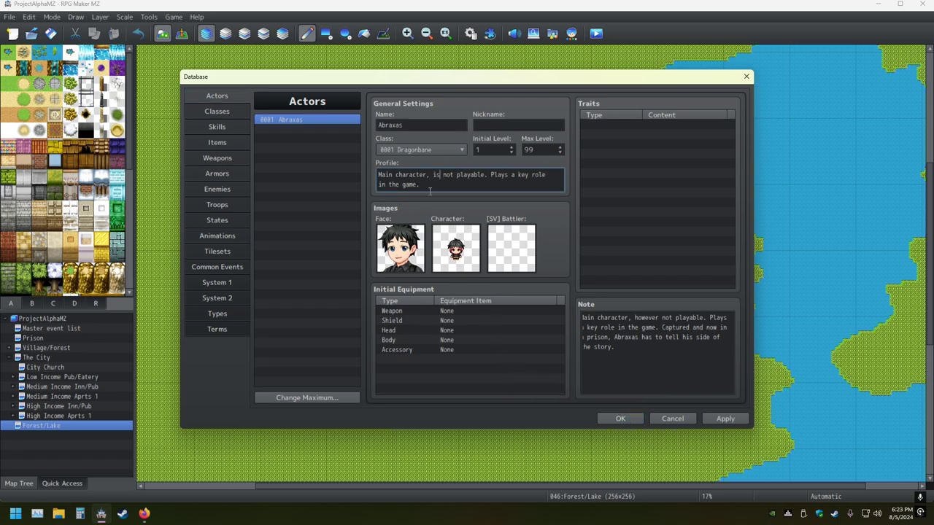
{"action": "left_click", "coordinate": [622, 417]}
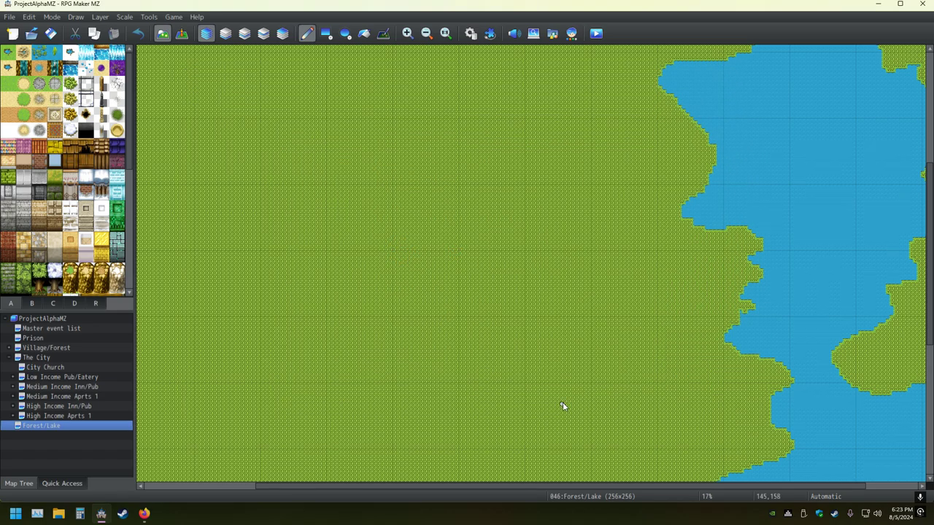
{"action": "left_click", "coordinate": [51, 33]}
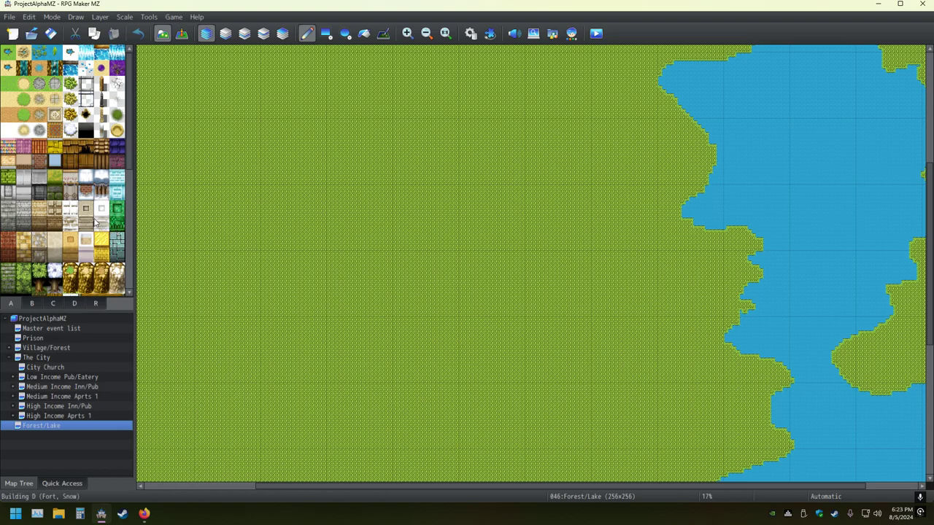
Copy the Speedrun Proofing common event in the database into the empty slot 0002
{"action": "left_click", "coordinate": [471, 34]}
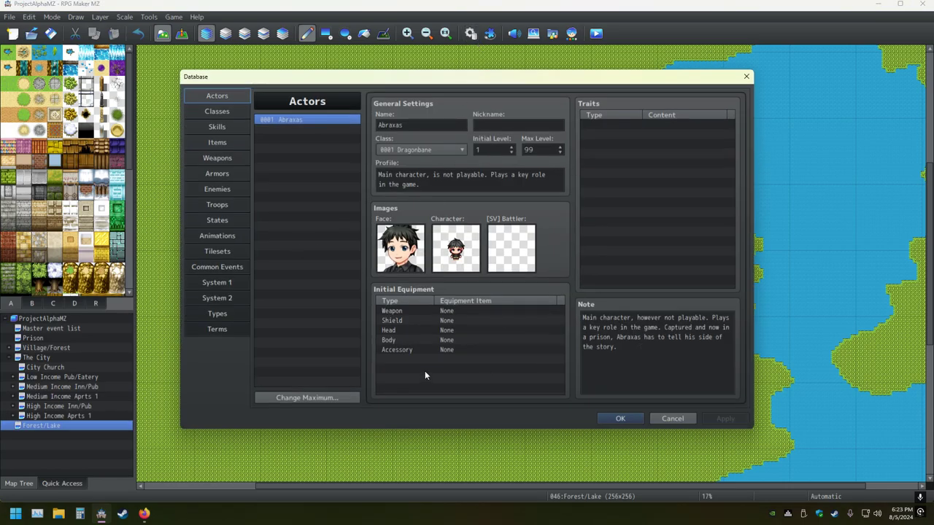
{"action": "left_click", "coordinate": [680, 380]}
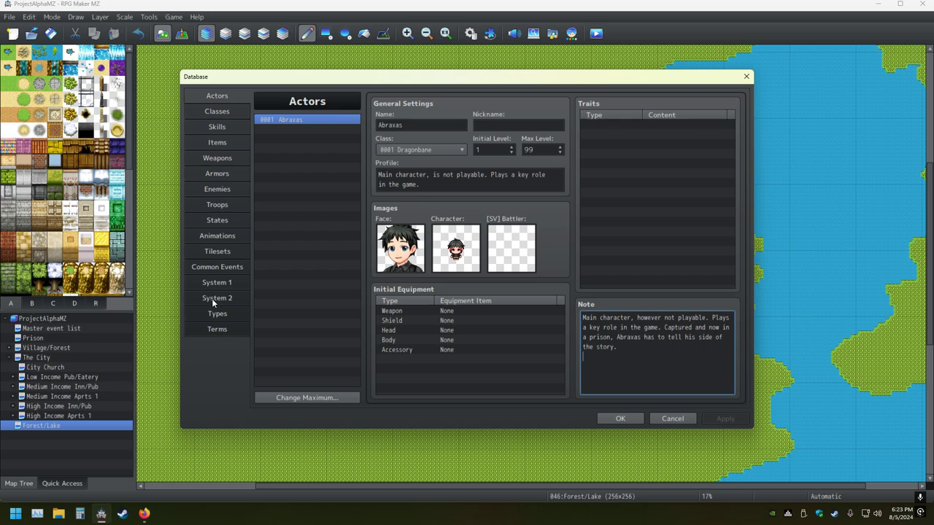
{"action": "left_click", "coordinate": [215, 268]}
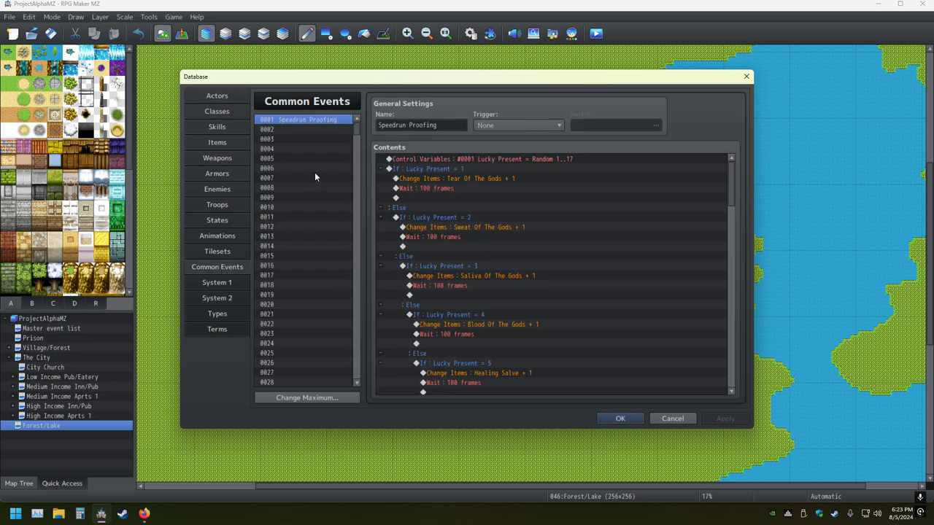
{"action": "right_click", "coordinate": [303, 120]}
{"action": "left_click", "coordinate": [322, 125]}
{"action": "left_click", "coordinate": [299, 129]}
{"action": "right_click", "coordinate": [299, 129]}
{"action": "left_click", "coordinate": [322, 152]}
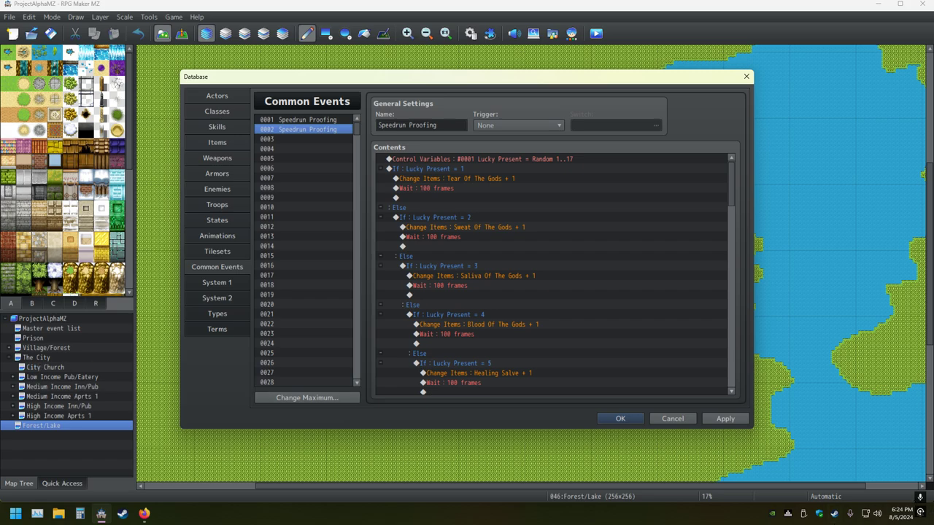
Open the NVIDIA overlay and cycle the microphone mode through its options back to Always on
{"action": "key", "text": "alt+z"}
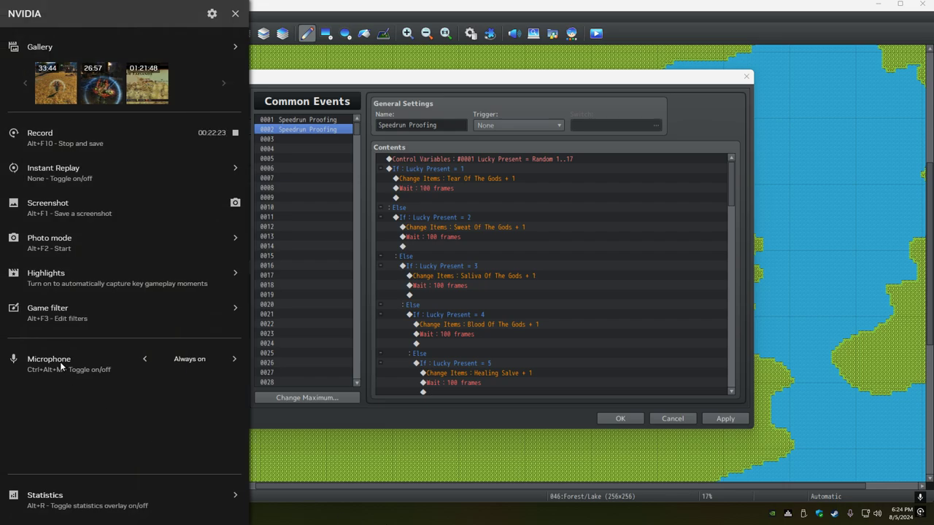
{"action": "left_click", "coordinate": [234, 360]}
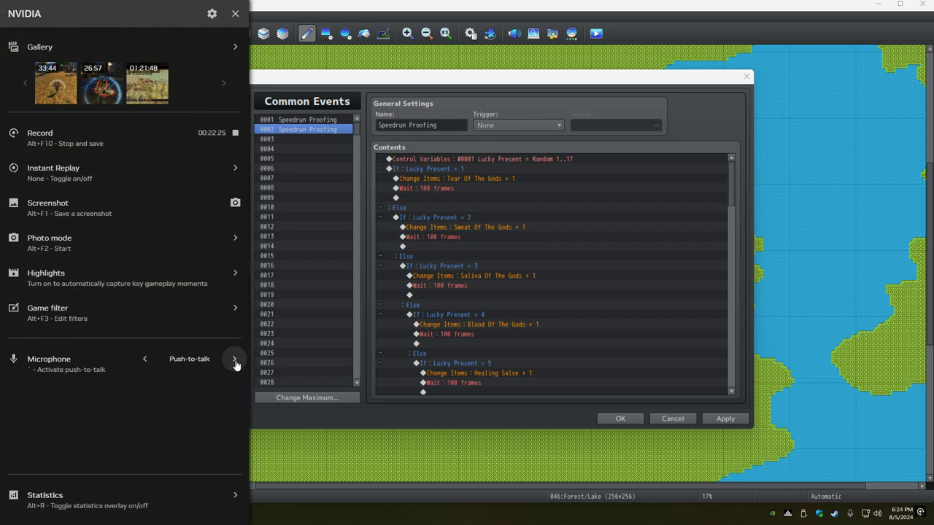
{"action": "left_click", "coordinate": [234, 360]}
{"action": "left_click", "coordinate": [234, 360]}
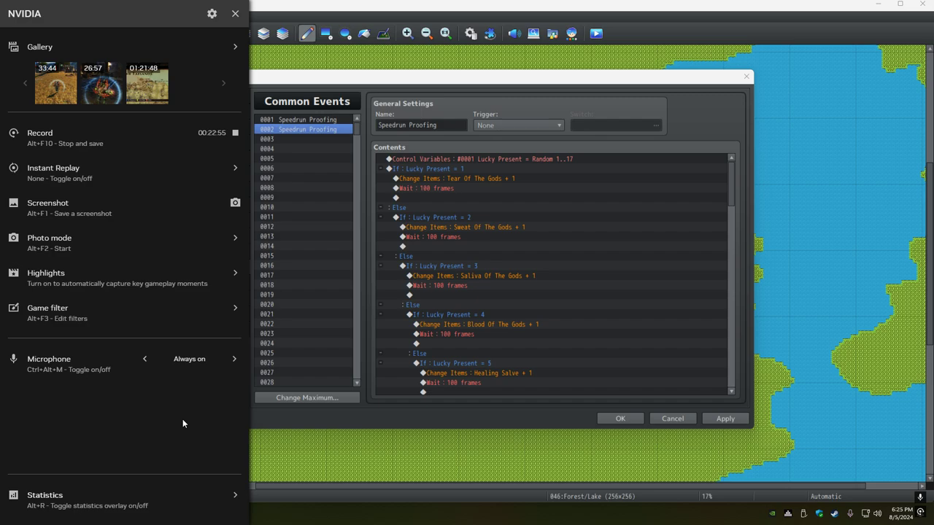
Set the microphone status indicator to None in the overlay's heads up display settings
{"action": "left_click", "coordinate": [211, 14]}
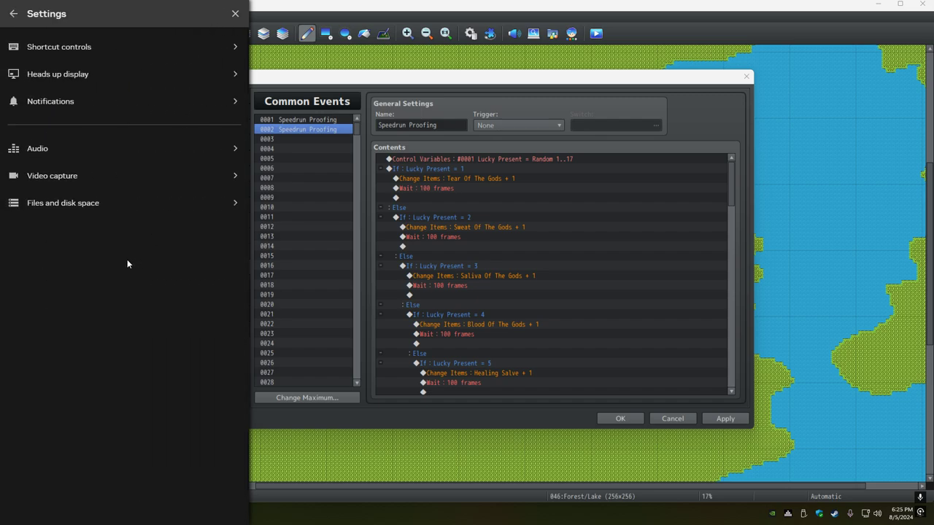
{"action": "left_click", "coordinate": [104, 74]}
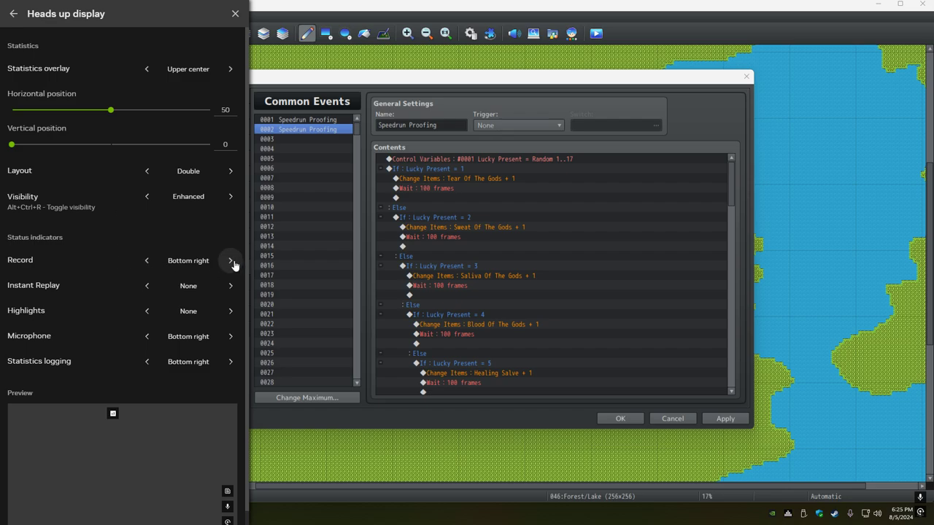
{"action": "left_click", "coordinate": [231, 337]}
{"action": "left_click", "coordinate": [231, 338]}
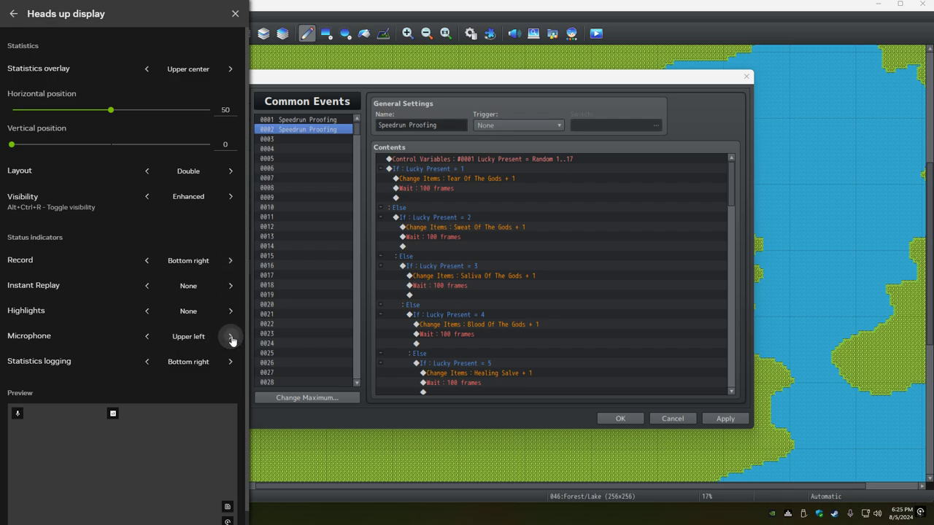
{"action": "left_click", "coordinate": [231, 337]}
Set the statistics logging status indicator to Upper right
{"action": "left_click", "coordinate": [230, 363]}
{"action": "left_click", "coordinate": [230, 363]}
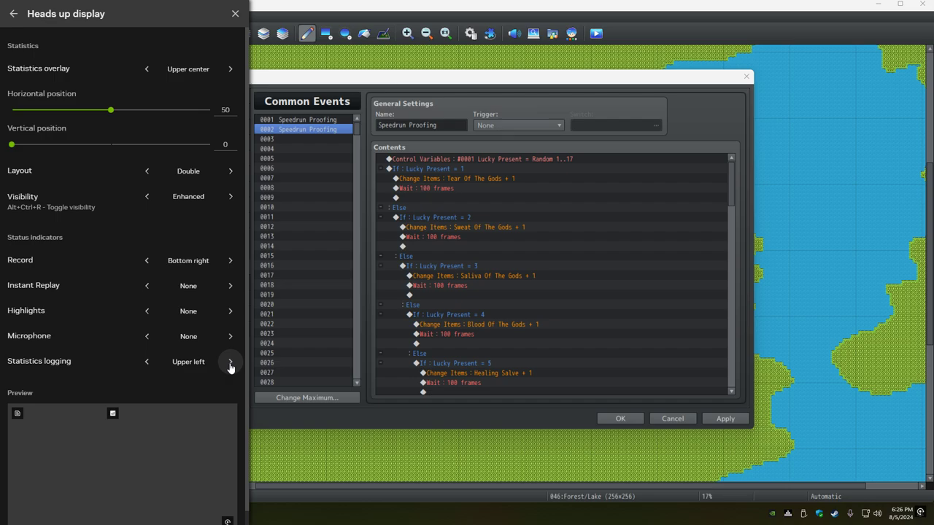
{"action": "left_click", "coordinate": [230, 363]}
{"action": "left_click", "coordinate": [230, 363]}
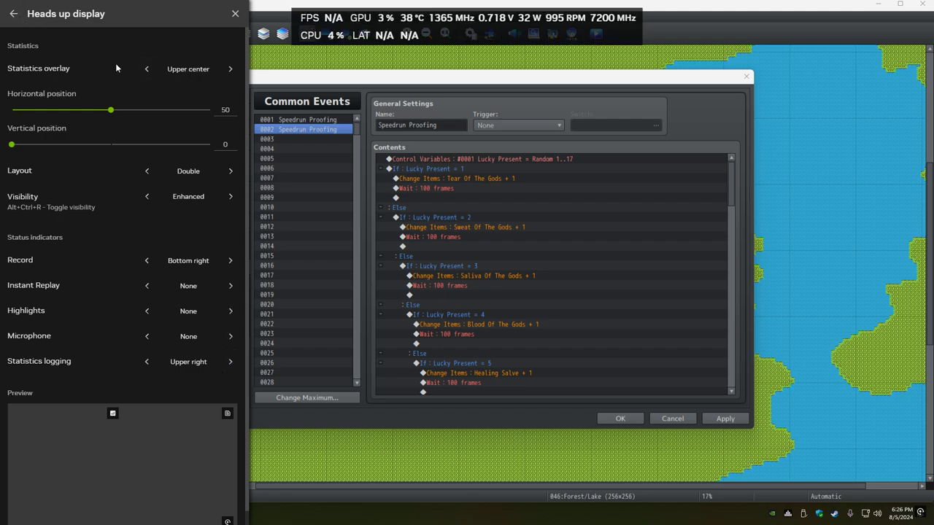
Try the statistics overlay at Upper right, return it to Upper center and hide it
{"action": "left_click", "coordinate": [230, 69]}
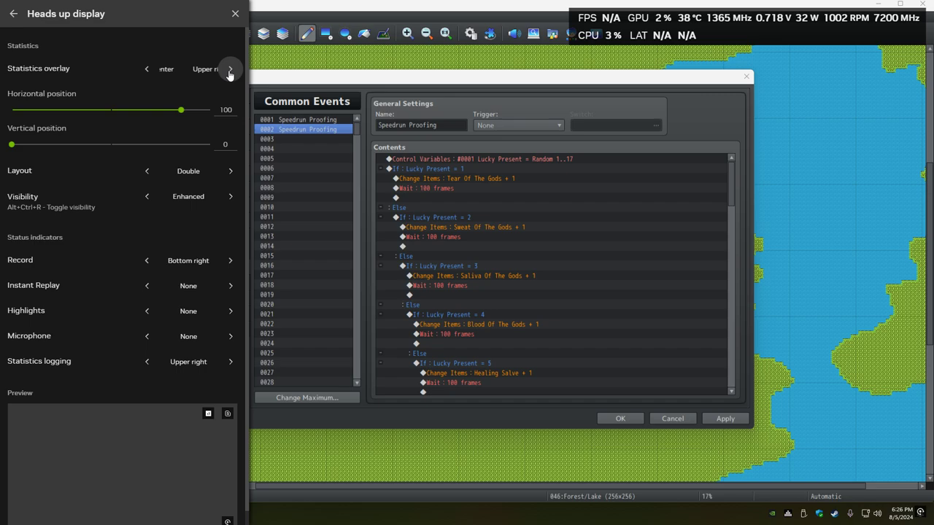
{"action": "left_click", "coordinate": [146, 69]}
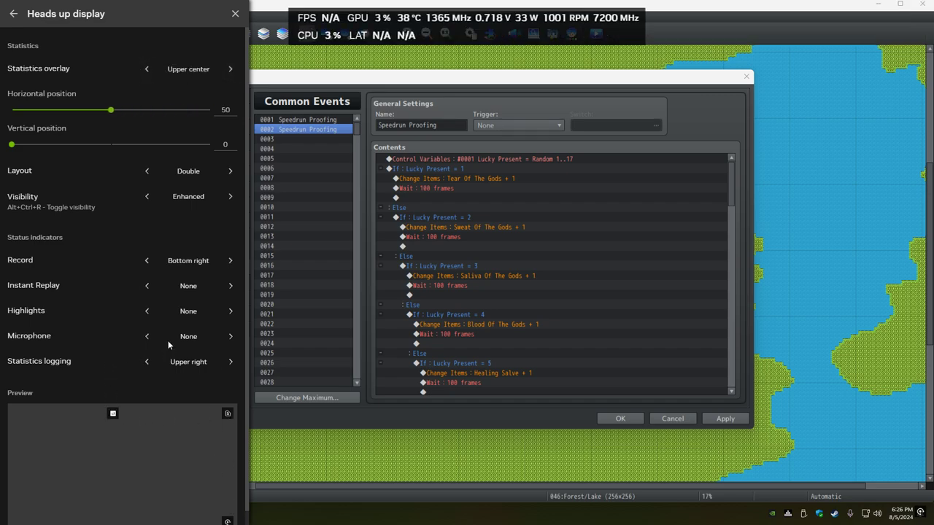
{"action": "key", "text": "ctrl+alt+r"}
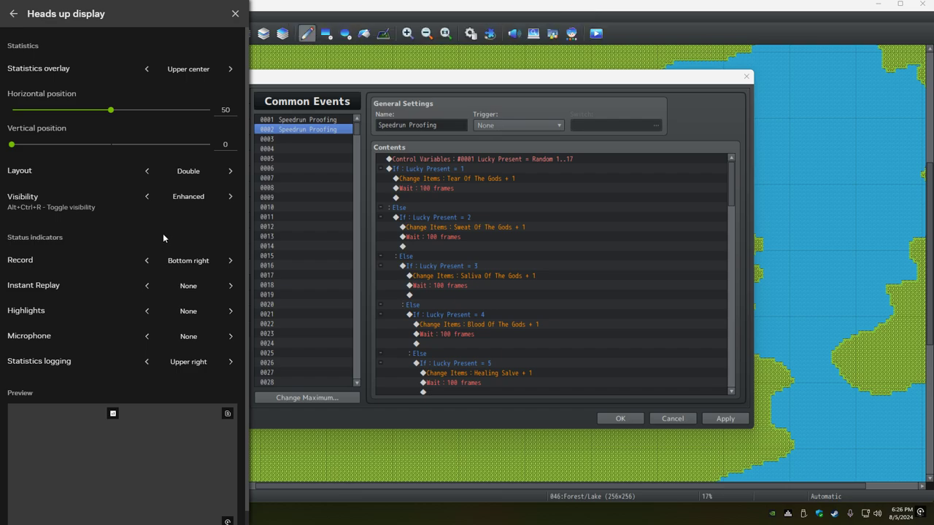
Review the NVIDIA overlay's shortcut controls for the statistics, recording and capture functions, and close the overlay
{"action": "left_click", "coordinate": [13, 14]}
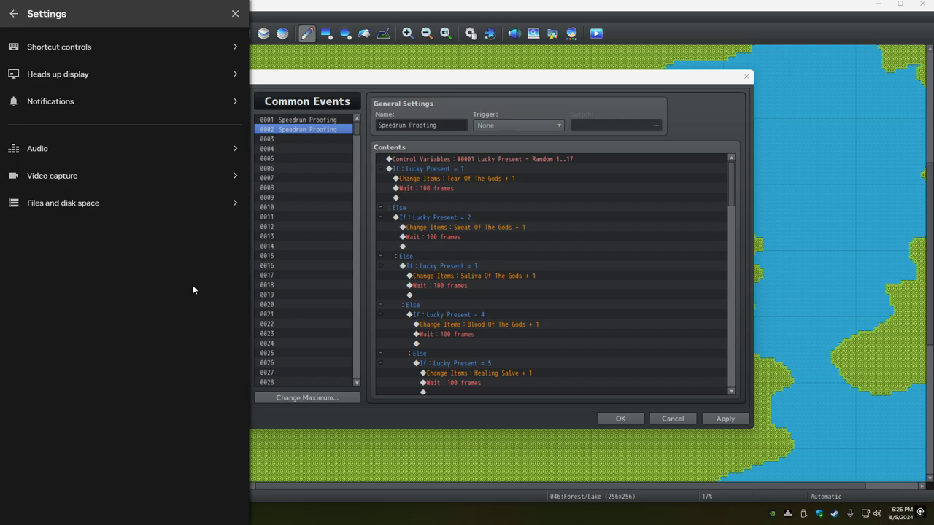
{"action": "left_click", "coordinate": [90, 46]}
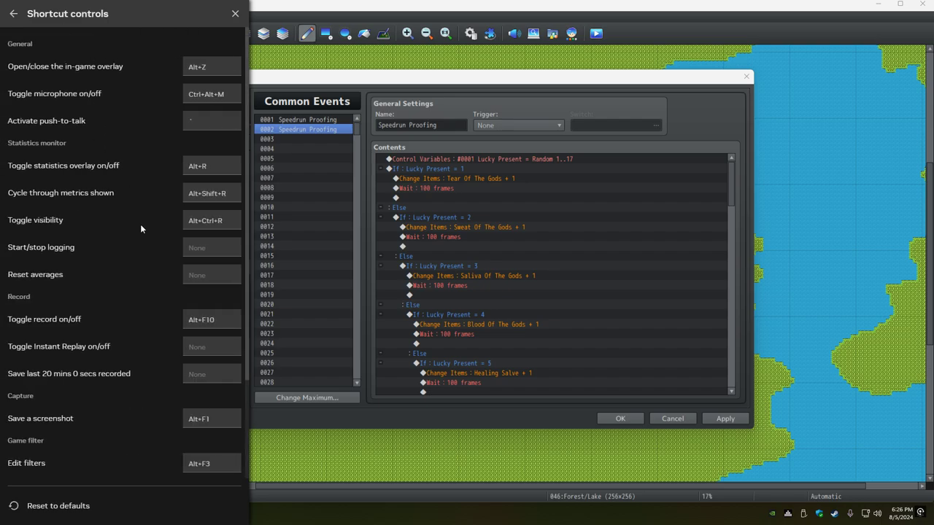
{"action": "scroll", "coordinate": [153, 274], "scroll_direction": "down", "scroll_amount": 3}
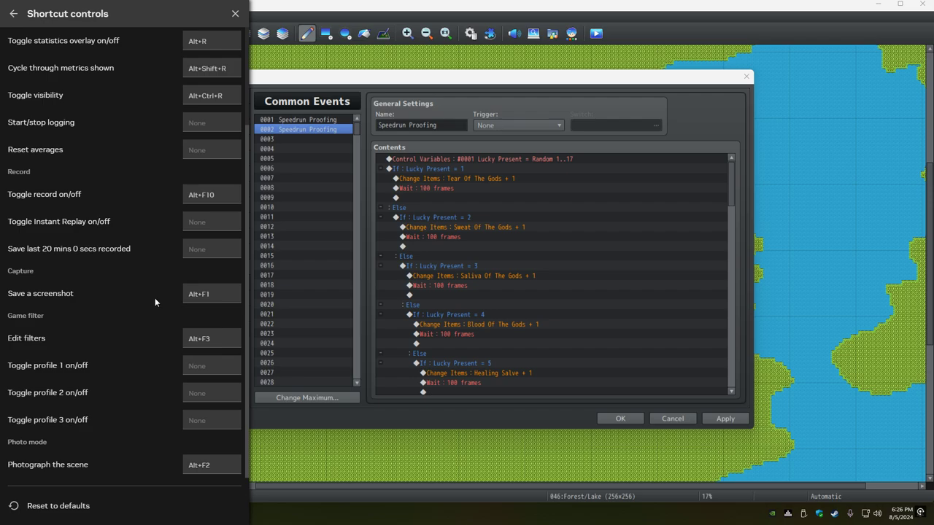
{"action": "scroll", "coordinate": [154, 299], "scroll_direction": "up", "scroll_amount": 3}
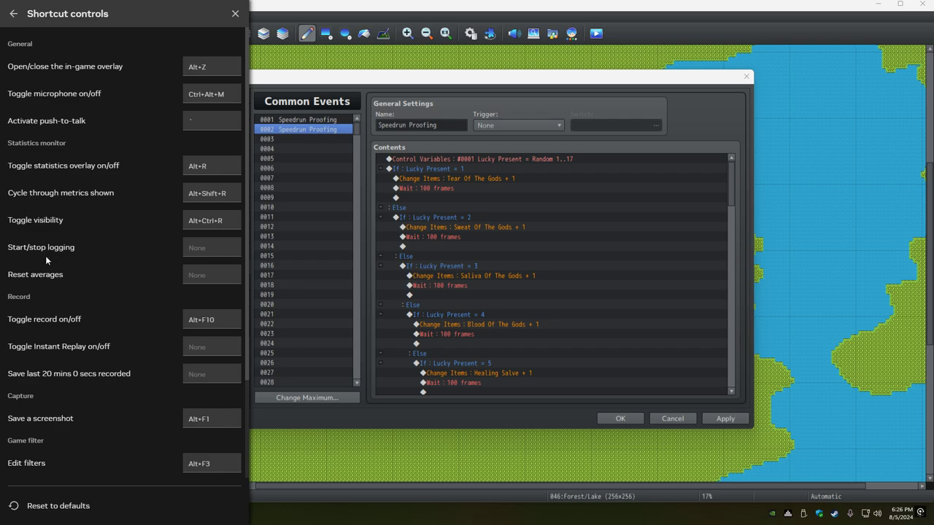
{"action": "left_click", "coordinate": [235, 15]}
Reopen the NVIDIA heads up display settings, set the statistics logging indicator to None and close the overlay
{"action": "key", "text": "alt+z"}
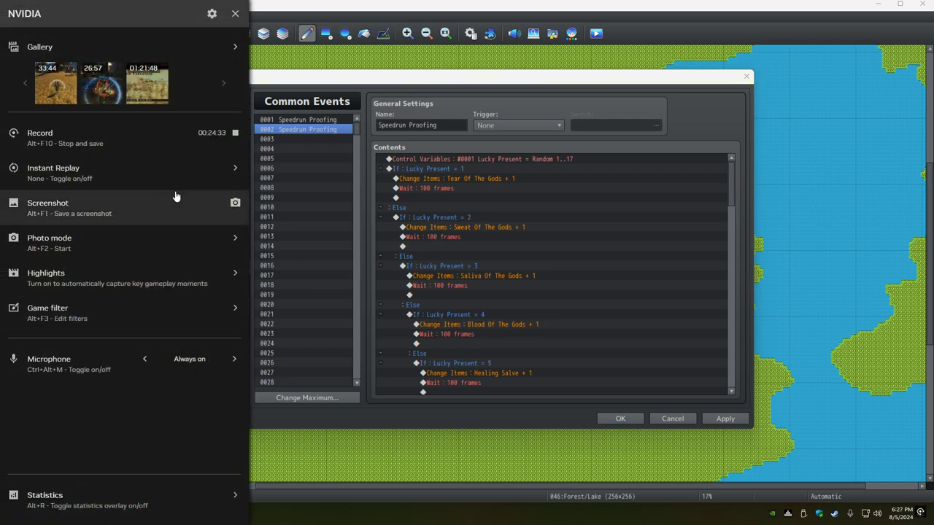
{"action": "left_click", "coordinate": [211, 14]}
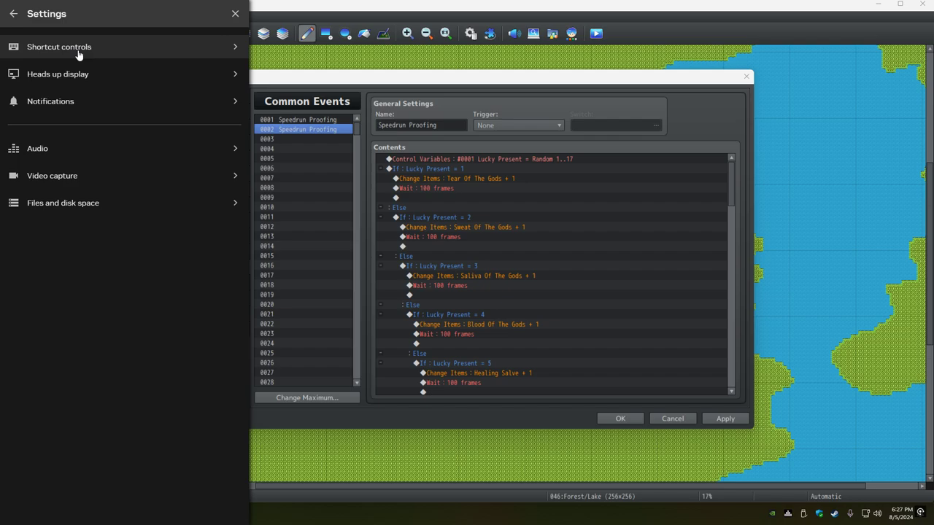
{"action": "left_click", "coordinate": [94, 81]}
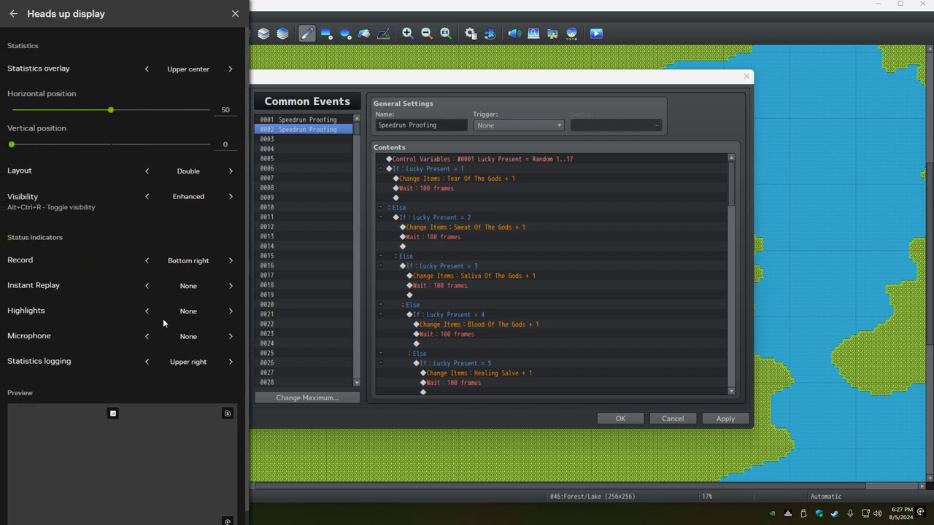
{"action": "left_click", "coordinate": [231, 362]}
{"action": "left_click", "coordinate": [231, 362]}
{"action": "left_click", "coordinate": [230, 362]}
{"action": "left_click", "coordinate": [230, 362]}
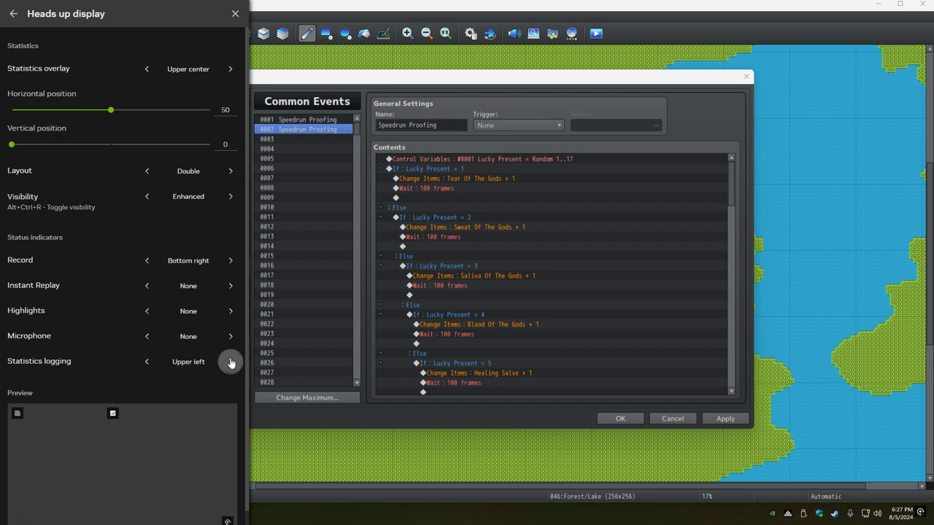
{"action": "left_click", "coordinate": [231, 362]}
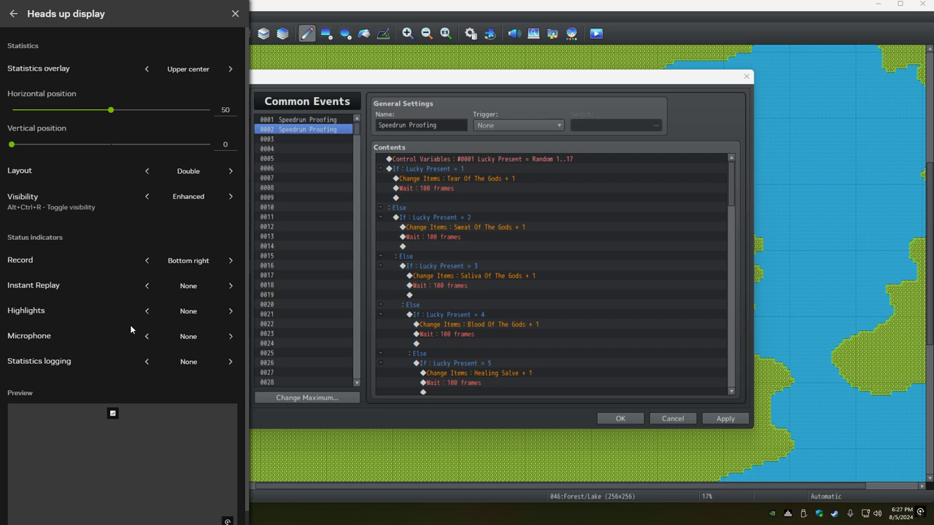
{"action": "key", "text": "Escape"}
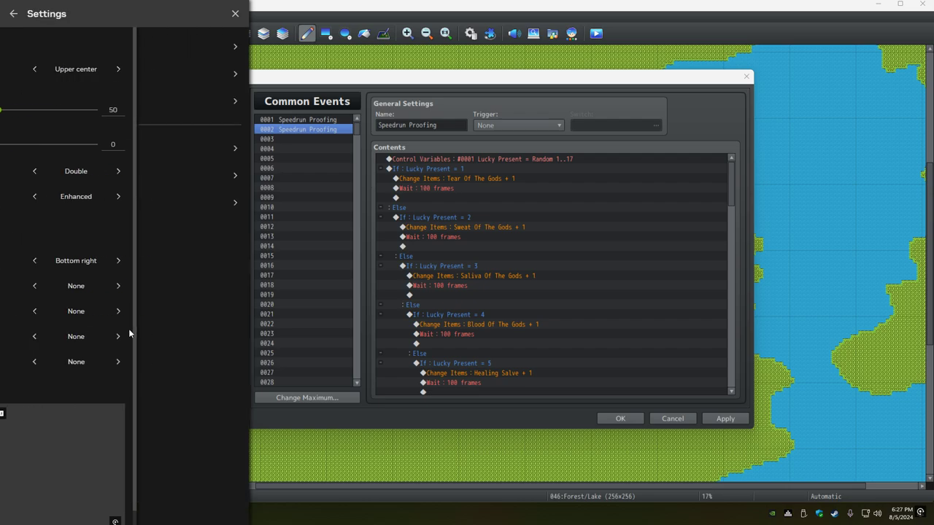
{"action": "key", "text": "Escape"}
{"action": "key", "text": "Escape"}
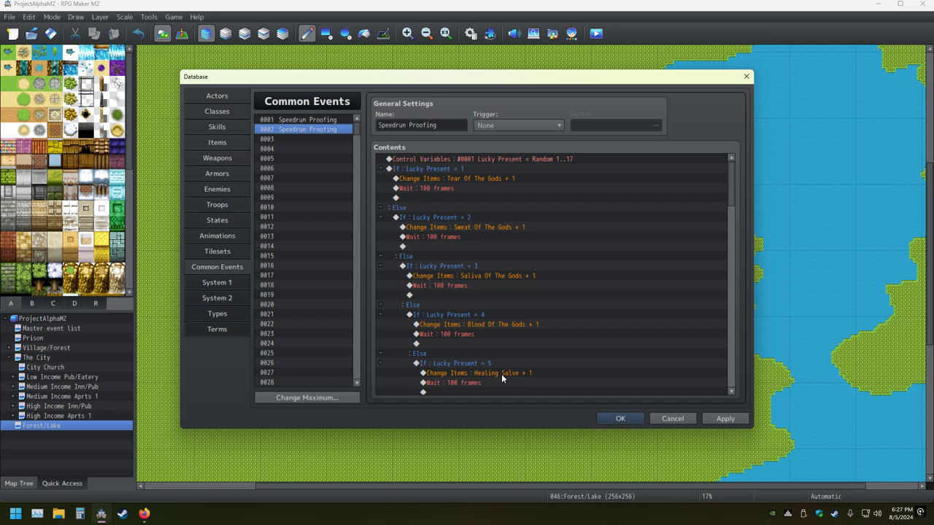
{"action": "key", "text": "alt+z"}
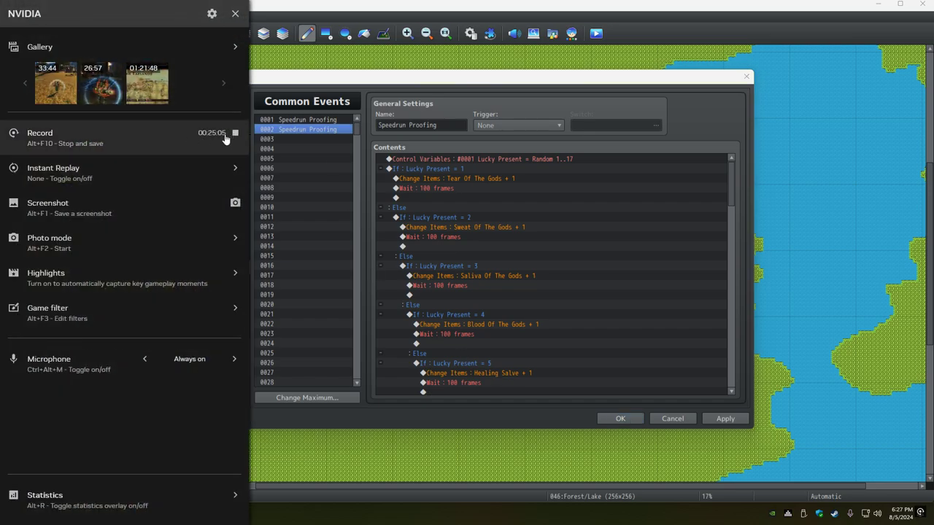
{"action": "left_click", "coordinate": [259, 303]}
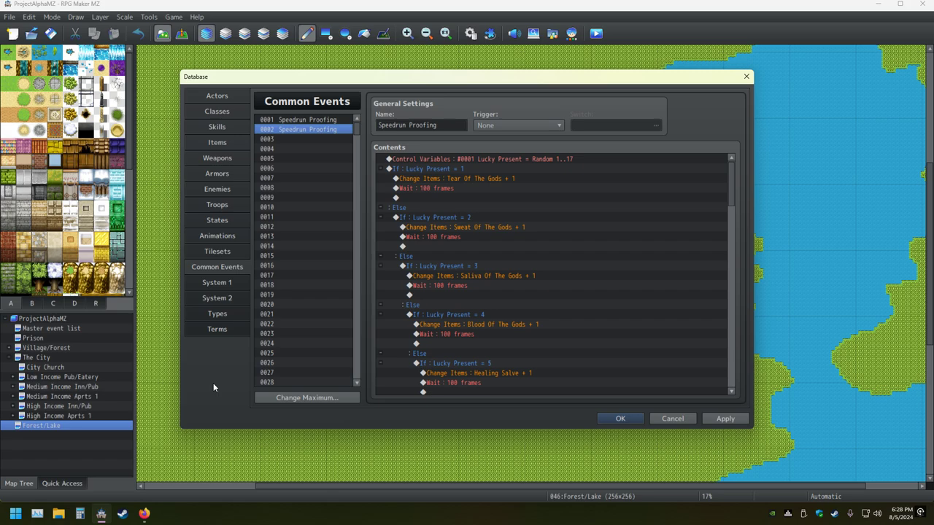
Assign the green pouch icon 262 to the empty item slot 0019 in the database's Items
{"action": "left_click", "coordinate": [217, 143]}
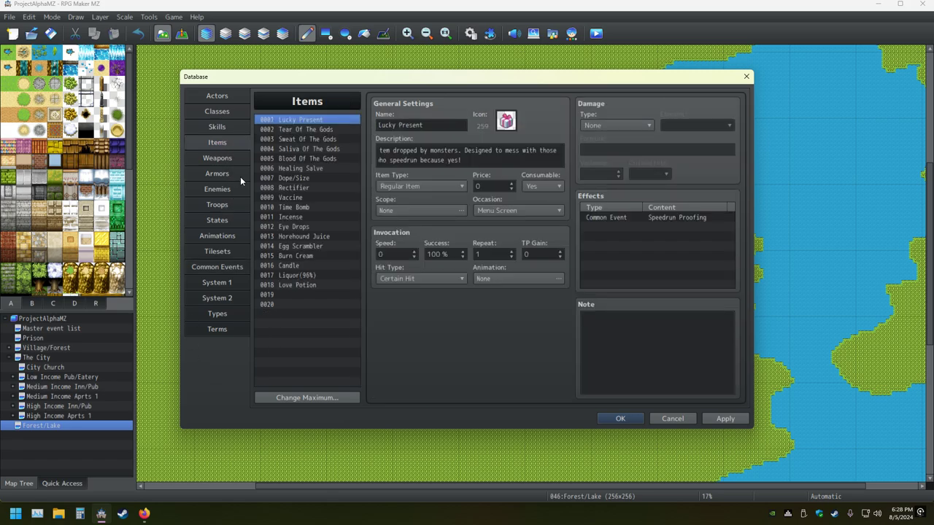
{"action": "left_click", "coordinate": [298, 295]}
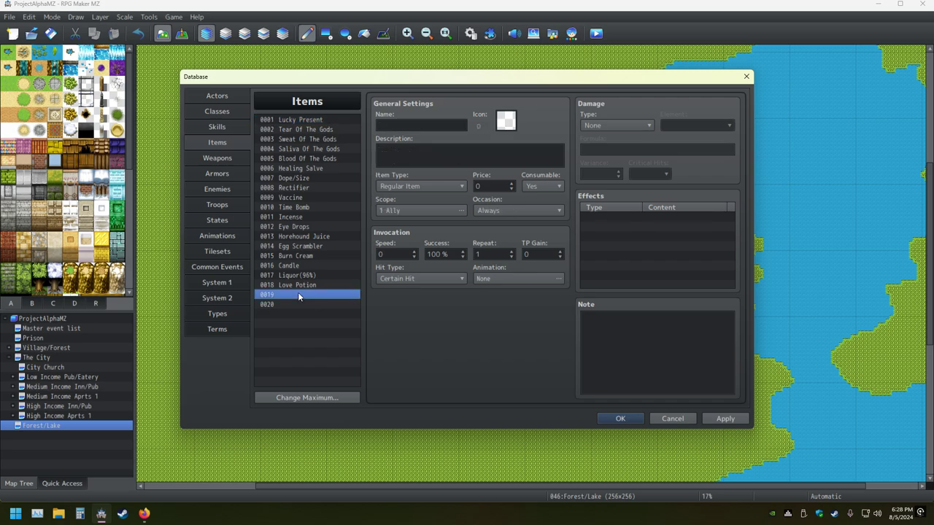
{"action": "double_click", "coordinate": [508, 124]}
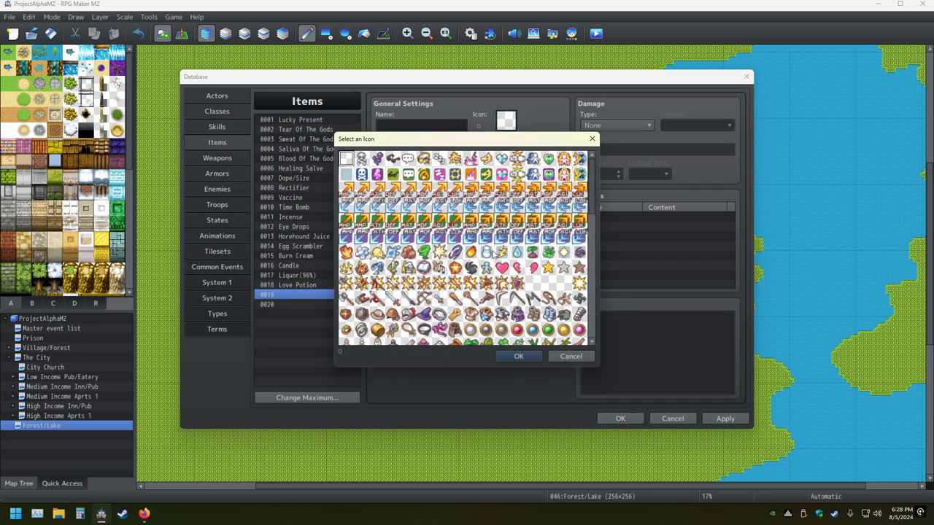
{"action": "scroll", "coordinate": [495, 254], "scroll_direction": "down", "scroll_amount": 4}
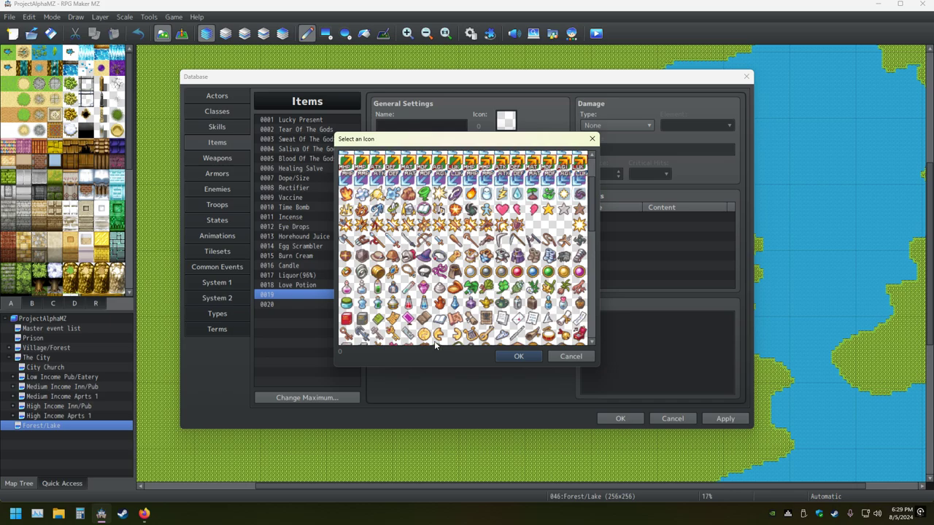
{"action": "scroll", "coordinate": [452, 344], "scroll_direction": "down", "scroll_amount": 4}
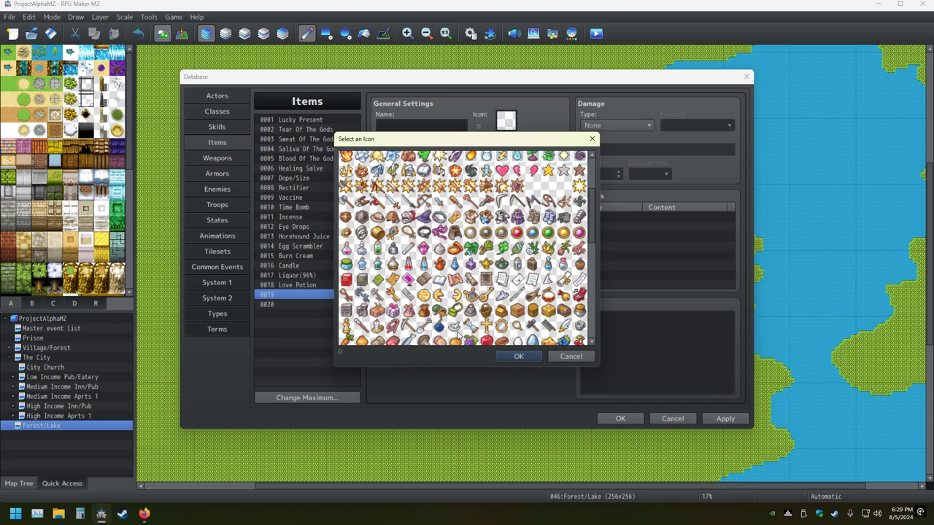
{"action": "scroll", "coordinate": [458, 335], "scroll_direction": "down", "scroll_amount": 1}
{"action": "scroll", "coordinate": [460, 336], "scroll_direction": "down", "scroll_amount": 1}
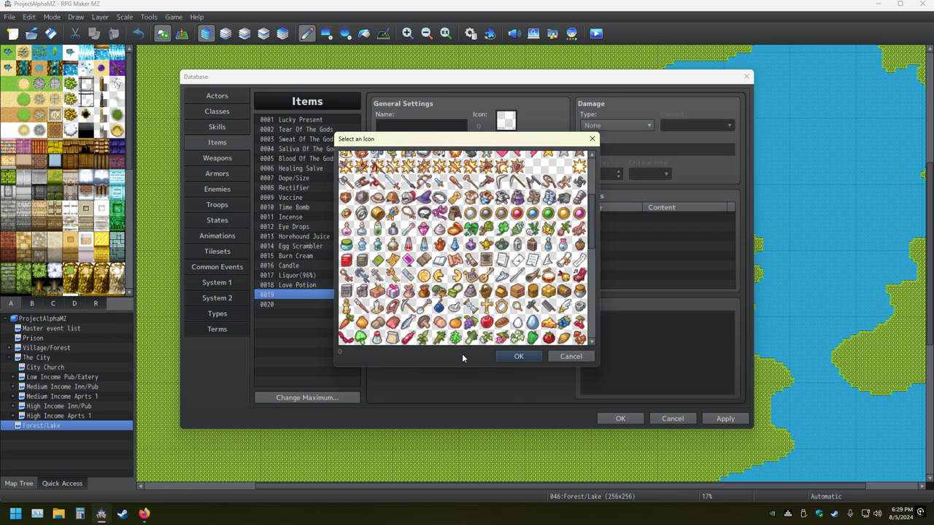
{"action": "scroll", "coordinate": [478, 310], "scroll_direction": "down", "scroll_amount": 3}
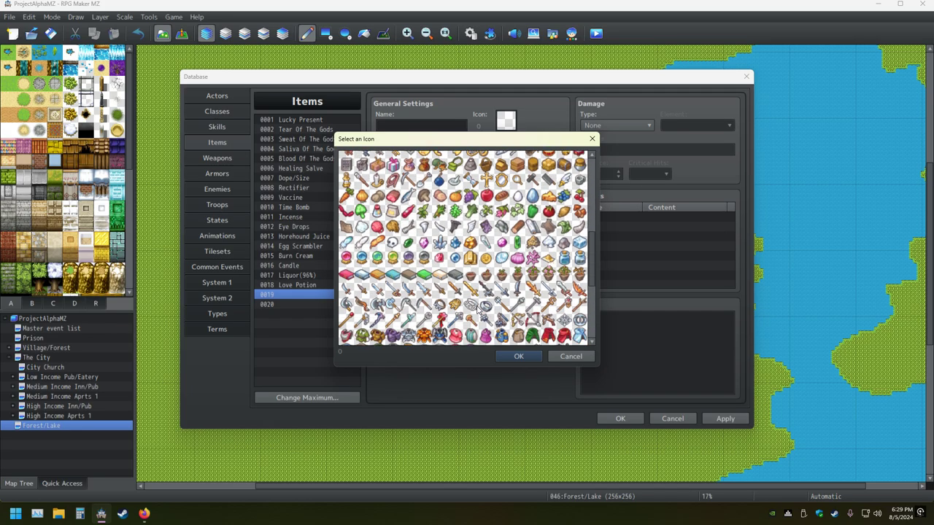
{"action": "scroll", "coordinate": [477, 310], "scroll_direction": "down", "scroll_amount": 3}
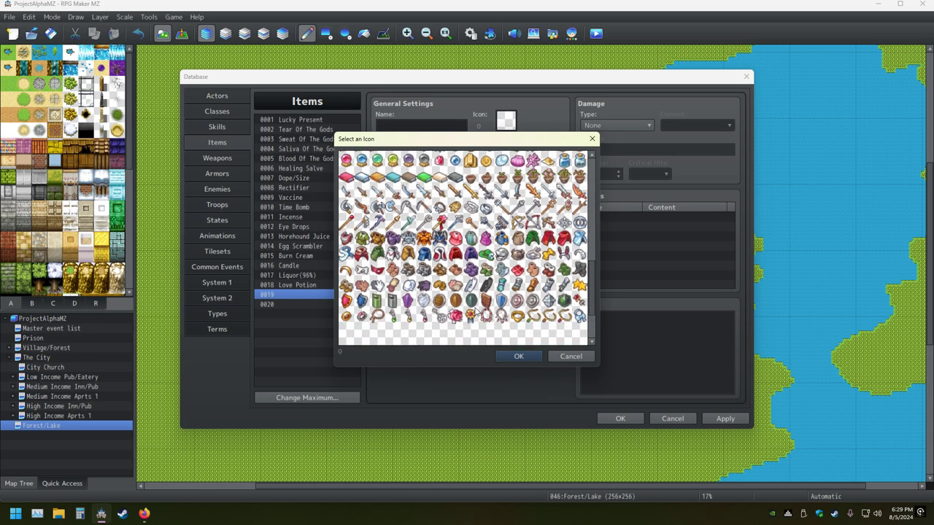
{"action": "scroll", "coordinate": [467, 333], "scroll_direction": "up", "scroll_amount": 5}
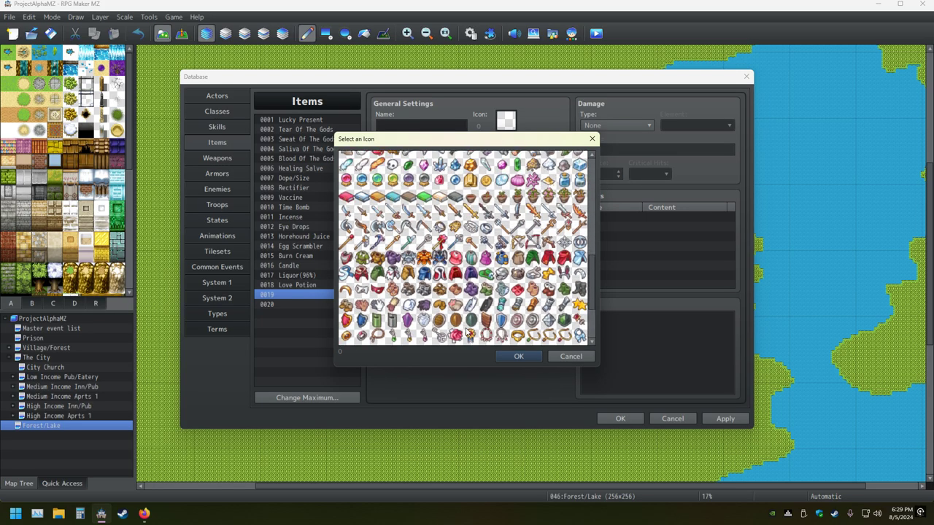
{"action": "scroll", "coordinate": [467, 332], "scroll_direction": "up", "scroll_amount": 2}
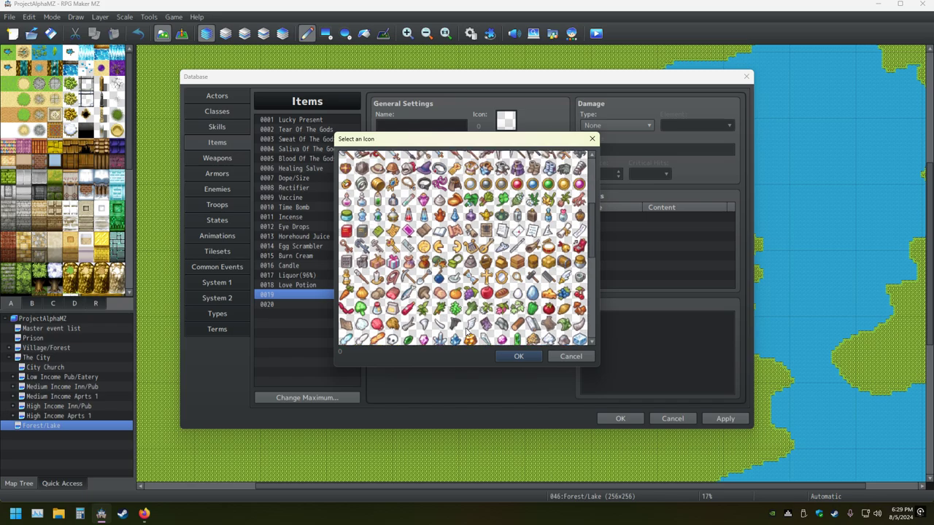
{"action": "left_click", "coordinate": [440, 263]}
{"action": "double_click", "coordinate": [440, 264]}
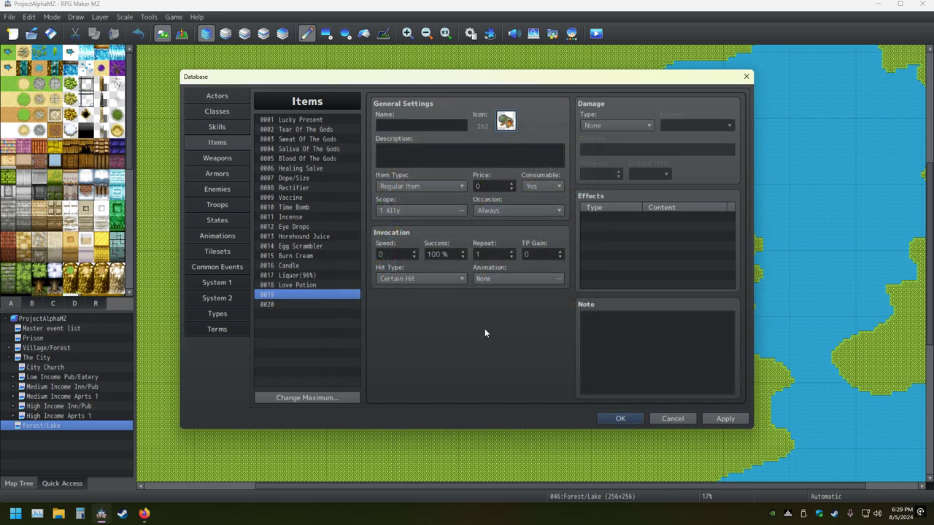
Name item 0019 Gold Pouch
{"action": "left_click", "coordinate": [444, 128]}
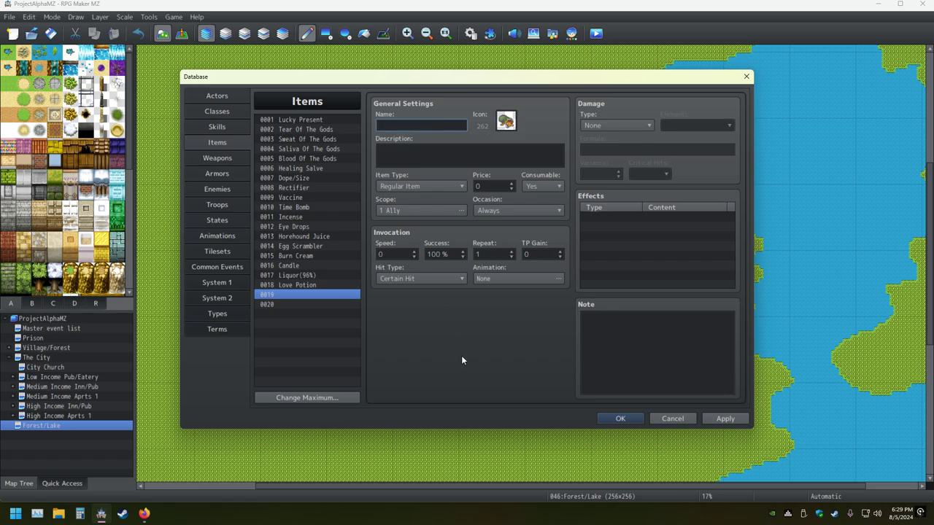
{"action": "type", "text": "G"}
{"action": "type", "text": "d"}
{"action": "key", "text": "BackSpace"}
{"action": "key", "text": "BackSpace"}
{"action": "key", "text": "BackSpace"}
{"action": "key", "text": "BackSpace"}
{"action": "key", "text": "BackSpace"}
{"action": "type", "text": "O"}
{"action": "key", "text": "BackSpace"}
{"action": "type", "text": "ouch"}
{"action": "left_click", "coordinate": [609, 224]}
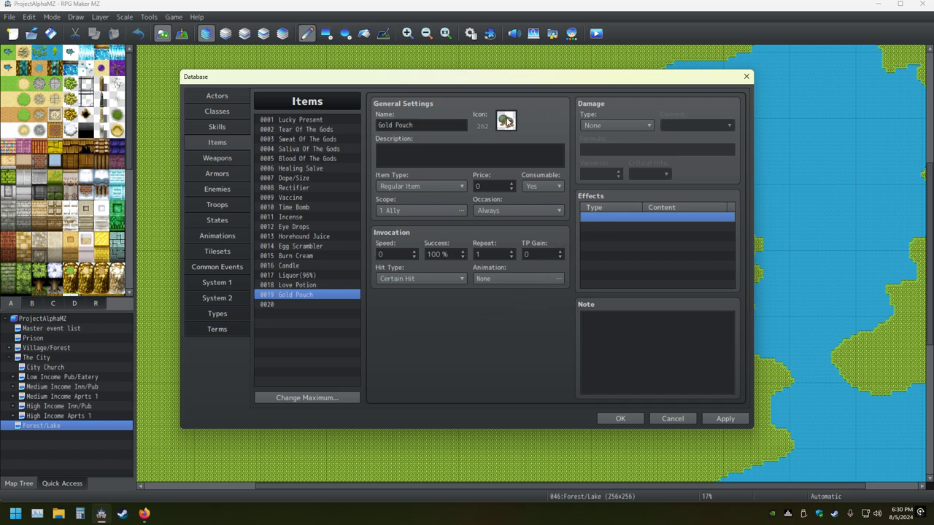
{"action": "key", "text": "Tab"}
Clear the duplicate common event in slot 0002 and name the slot Speedrun Proofing Gold
{"action": "left_click", "coordinate": [216, 268]}
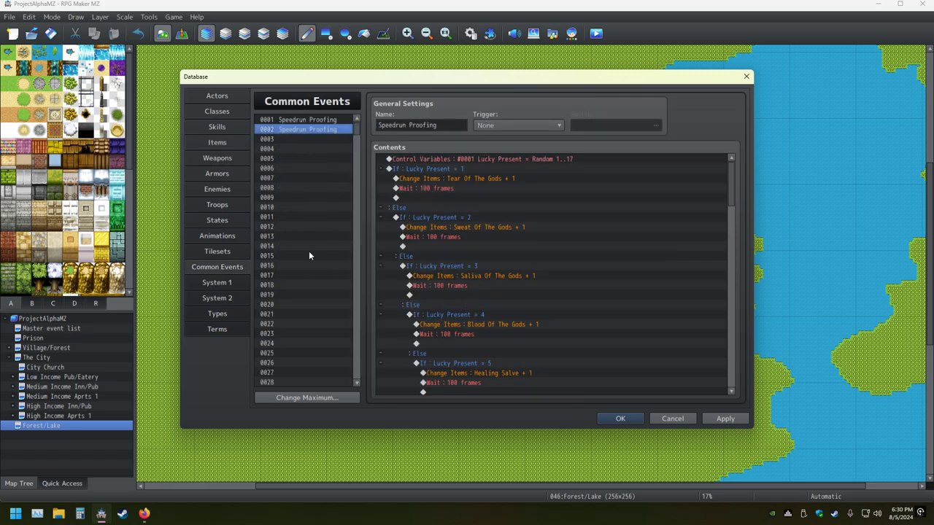
{"action": "key", "text": "Delete"}
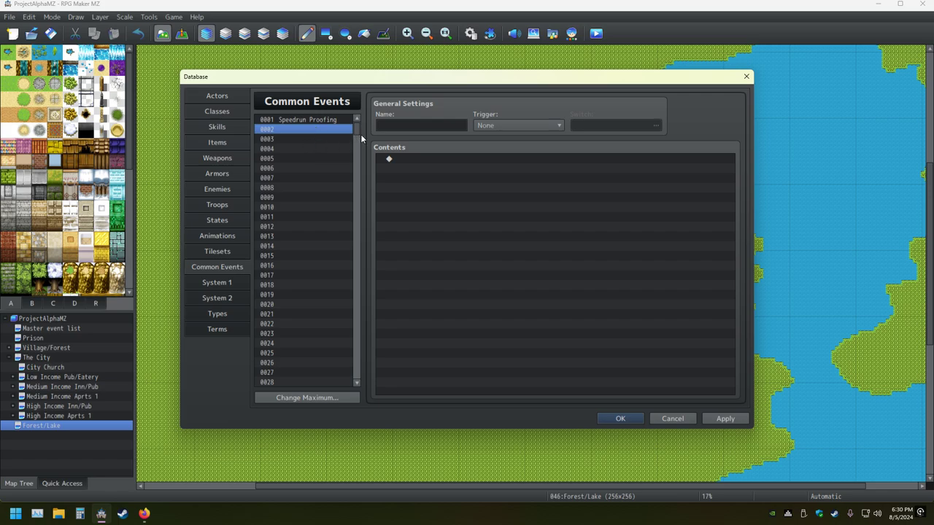
{"action": "key", "text": "Tab"}
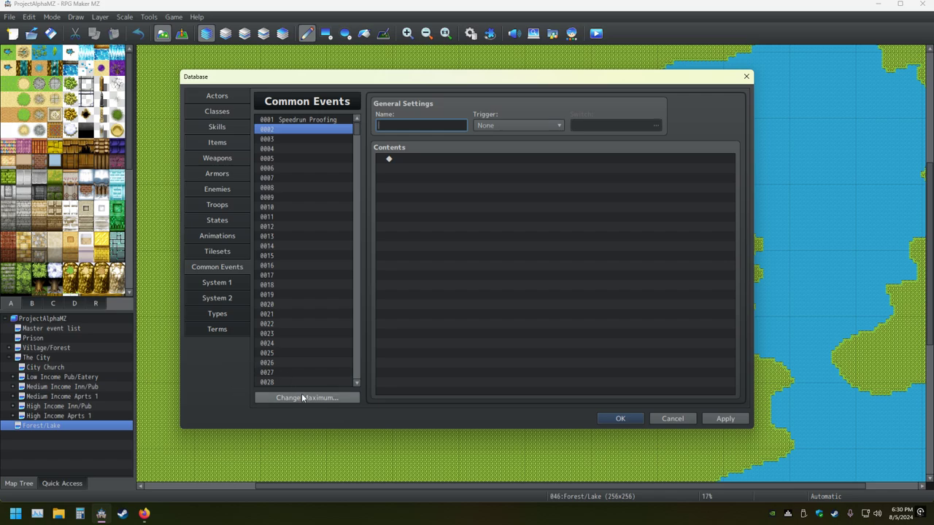
{"action": "scroll", "coordinate": [355, 133], "scroll_direction": "down", "scroll_amount": 5}
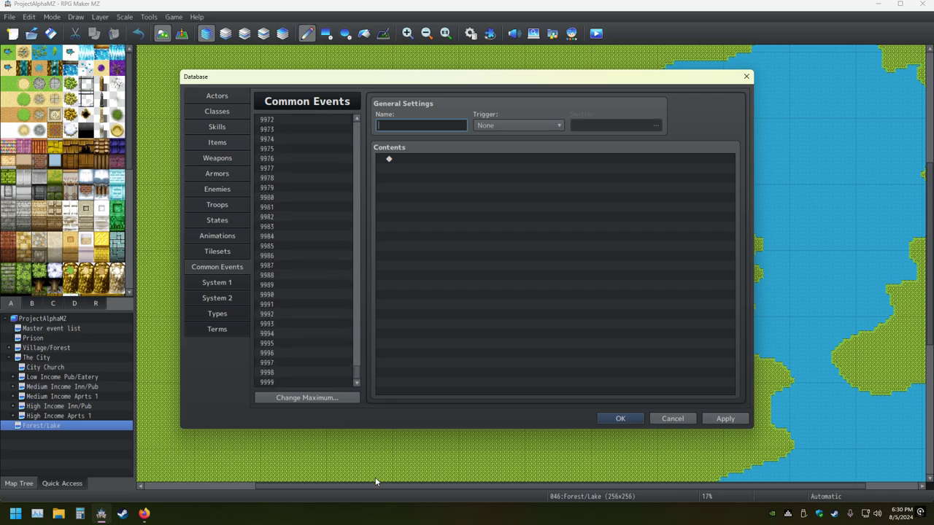
{"action": "scroll", "coordinate": [341, 162], "scroll_direction": "up", "scroll_amount": 5}
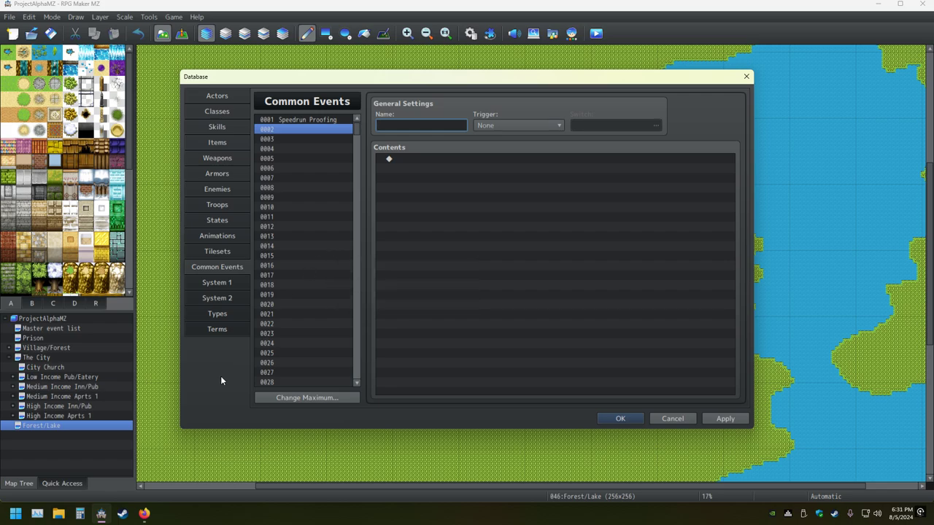
{"action": "type", "text": "Speedrunn"}
{"action": "key", "text": "BackSpace"}
{"action": "key", "text": "BackSpace"}
{"action": "type", "text": "n p"}
{"action": "type", "text": "Proofin"}
{"action": "type", "text": "g Gold"}
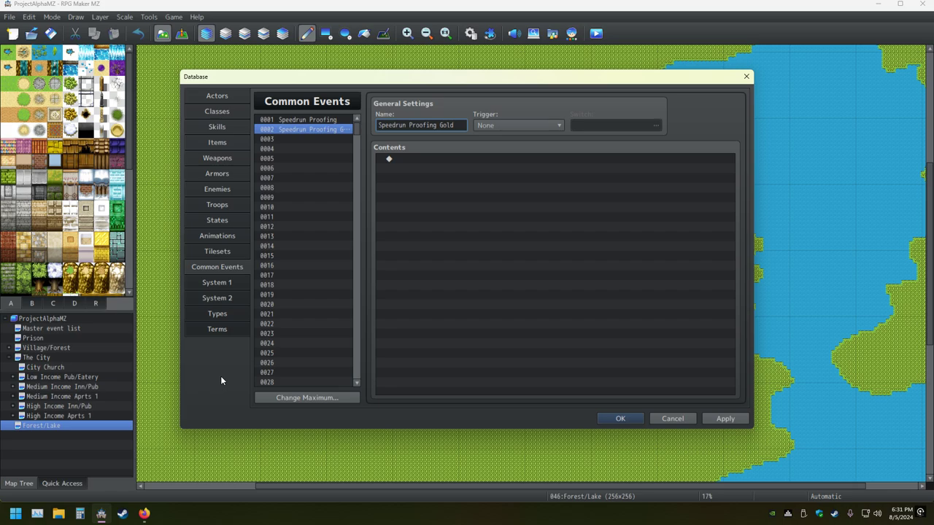
Insert the comment "Does not always drop." at the start of common event 0001, Speedrun Proofing
{"action": "left_click", "coordinate": [435, 160]}
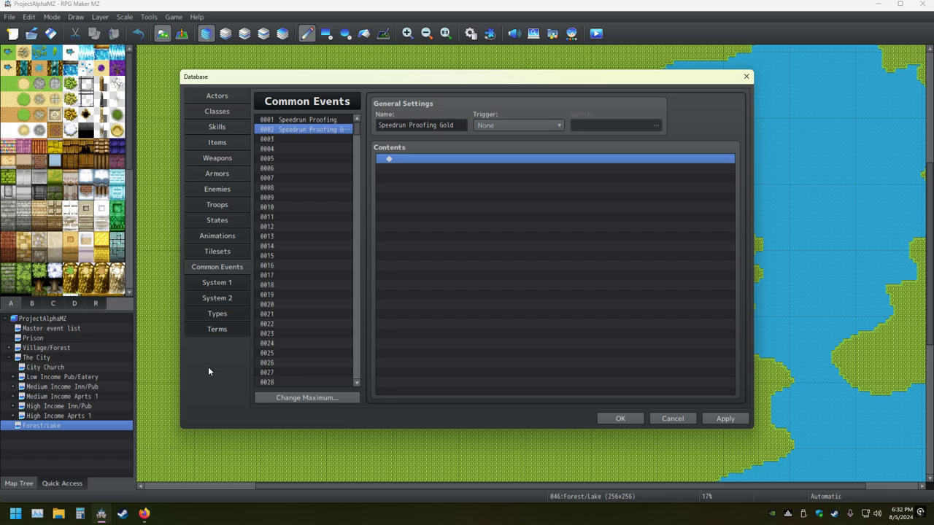
{"action": "left_click", "coordinate": [302, 120]}
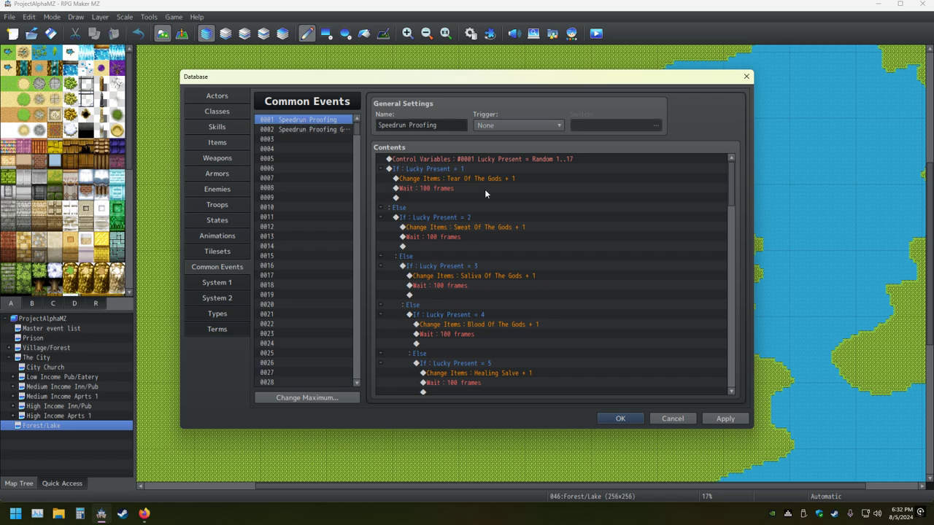
{"action": "left_click", "coordinate": [446, 159]}
{"action": "key", "text": "Insert"}
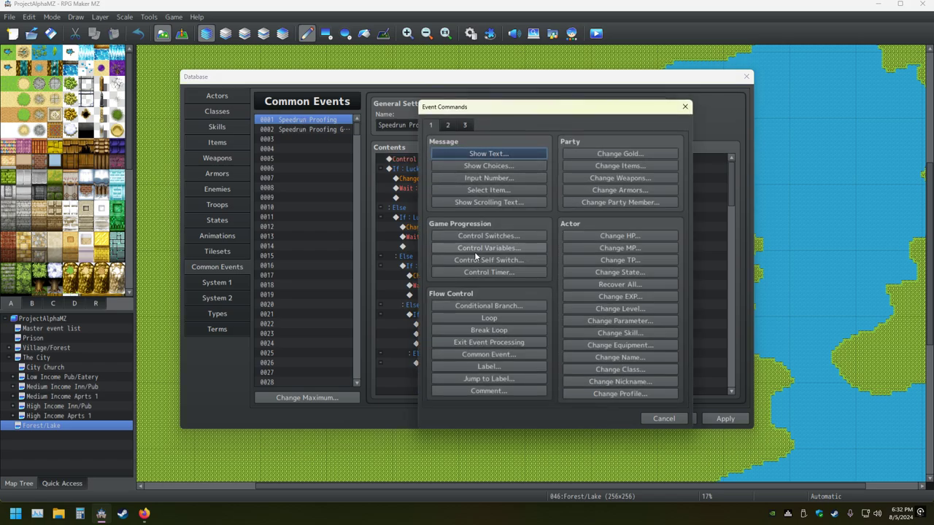
{"action": "left_click", "coordinate": [489, 391]}
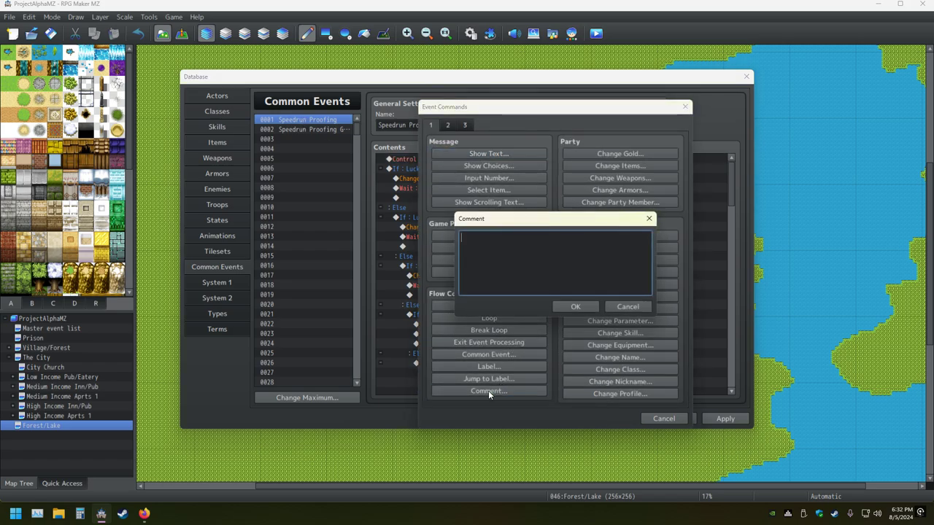
{"action": "type", "text": "Does not always dro"}
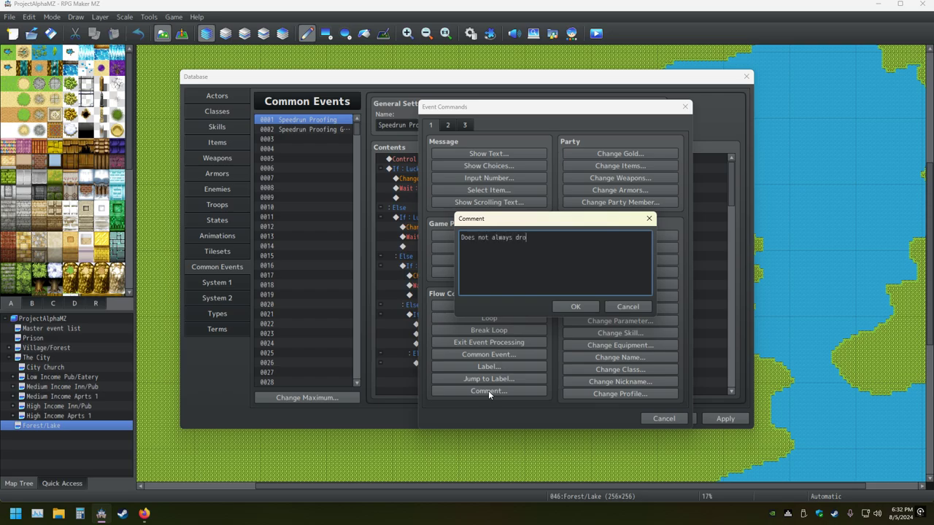
{"action": "type", "text": "p."}
{"action": "key", "text": "ctrl+Return"}
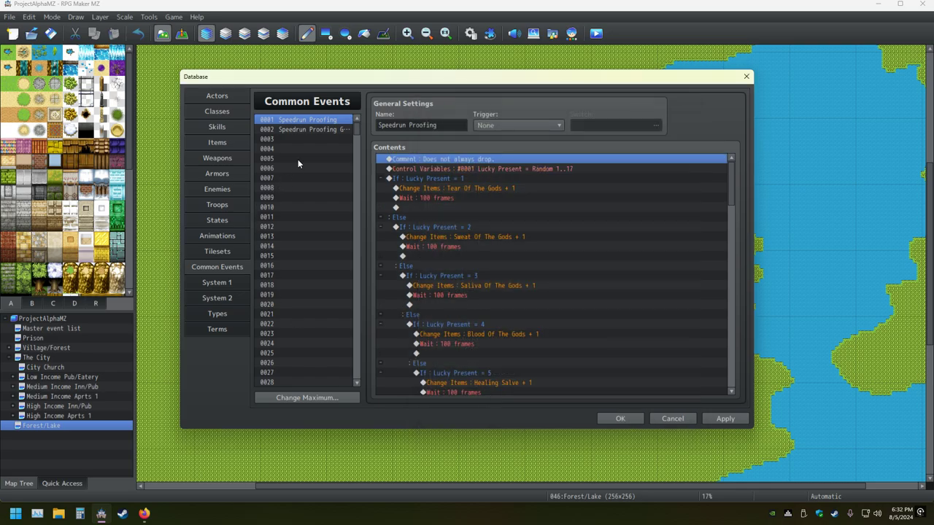
Add the comment "Does not always drop." to common event 0002, Speedrun Proofing Gold, and apply the database changes
{"action": "left_click", "coordinate": [313, 130]}
{"action": "left_click", "coordinate": [416, 158]}
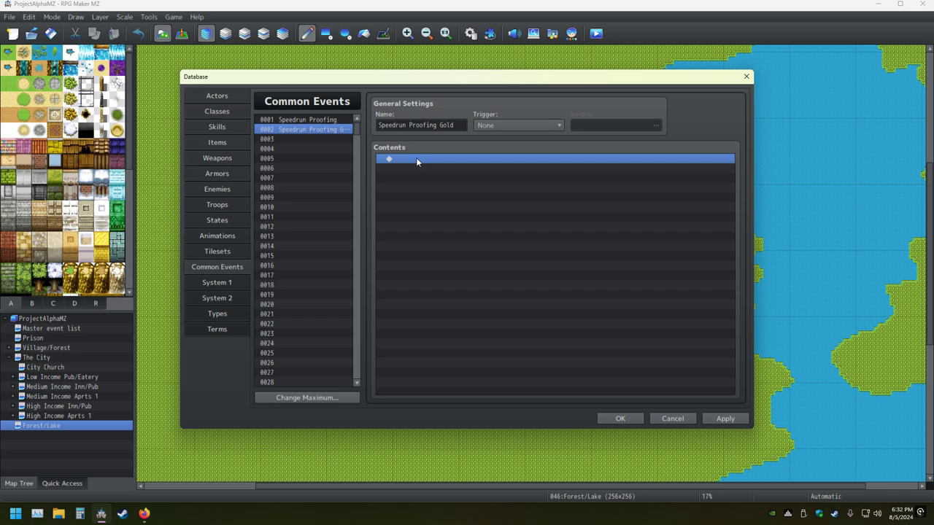
{"action": "type", "text": "Comment : Does not always drop."}
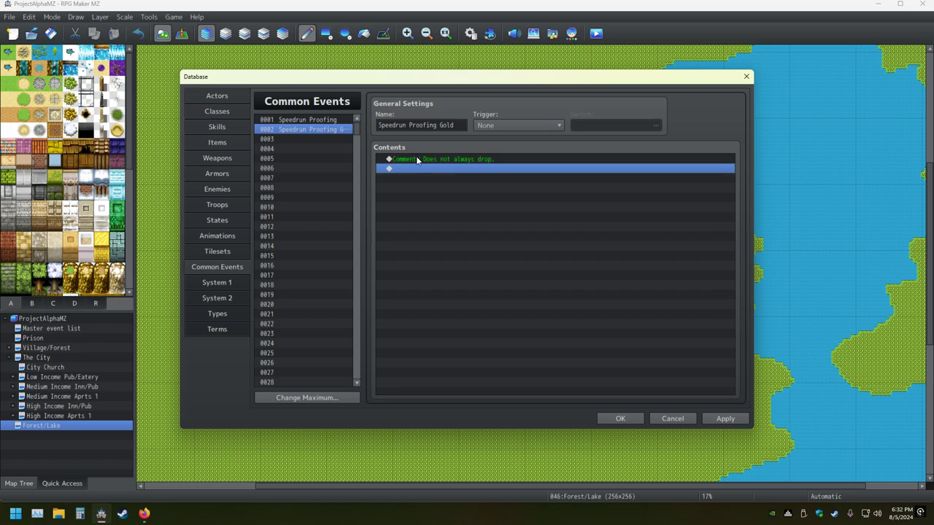
{"action": "left_click", "coordinate": [726, 421]}
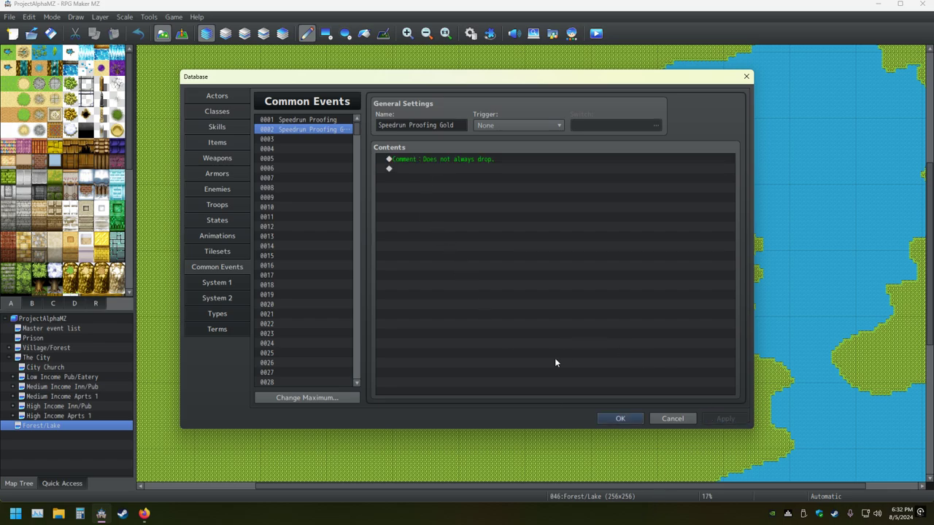
{"action": "left_click", "coordinate": [432, 168]}
{"action": "left_click", "coordinate": [435, 160]}
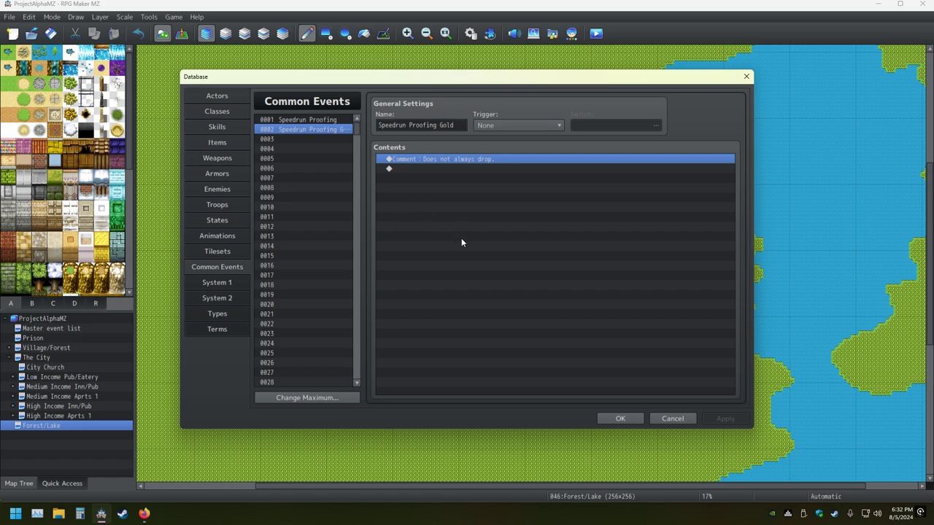
{"action": "double_click", "coordinate": [438, 160]}
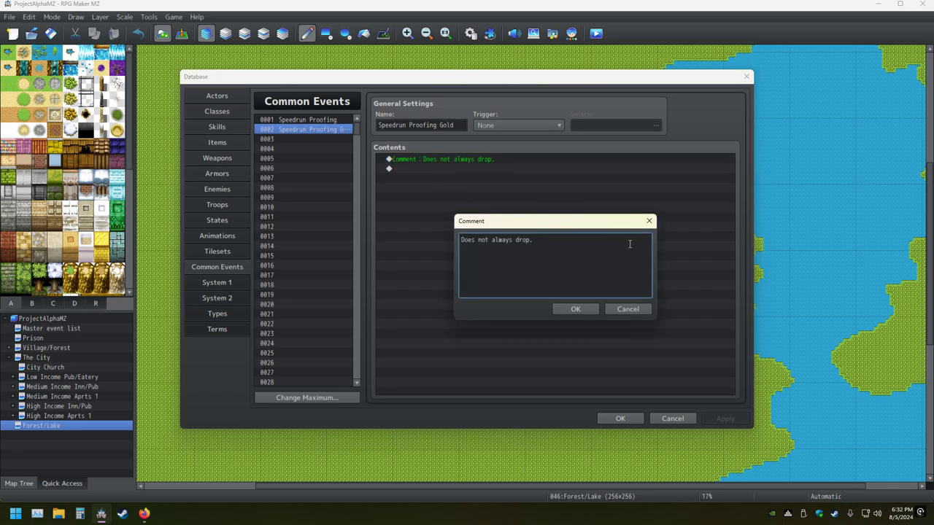
{"action": "left_click", "coordinate": [650, 223]}
{"action": "double_click", "coordinate": [407, 170]}
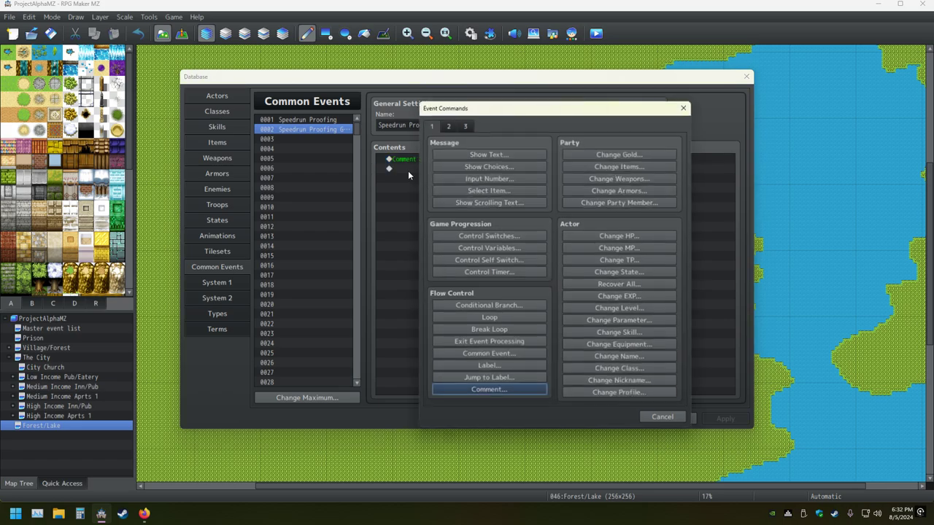
{"action": "left_click", "coordinate": [465, 125]}
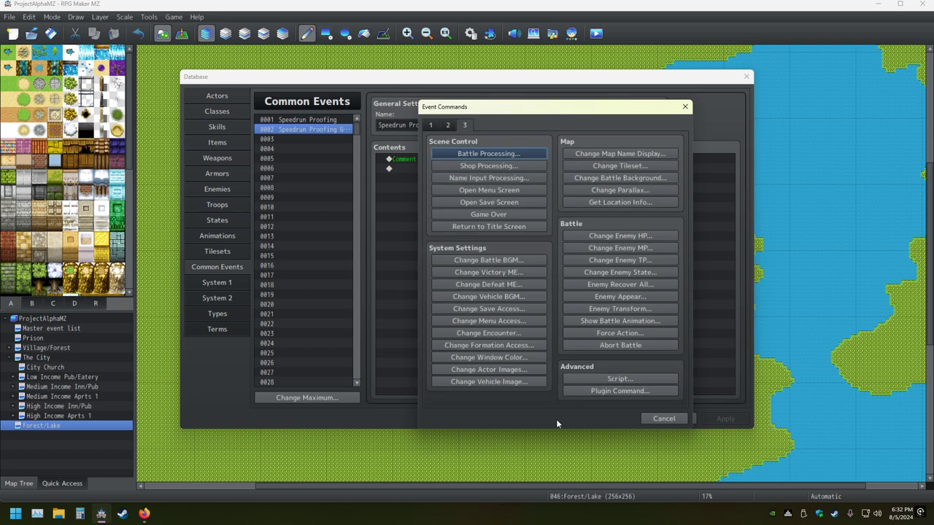
{"action": "key", "text": "Escape"}
{"action": "key", "text": "Escape"}
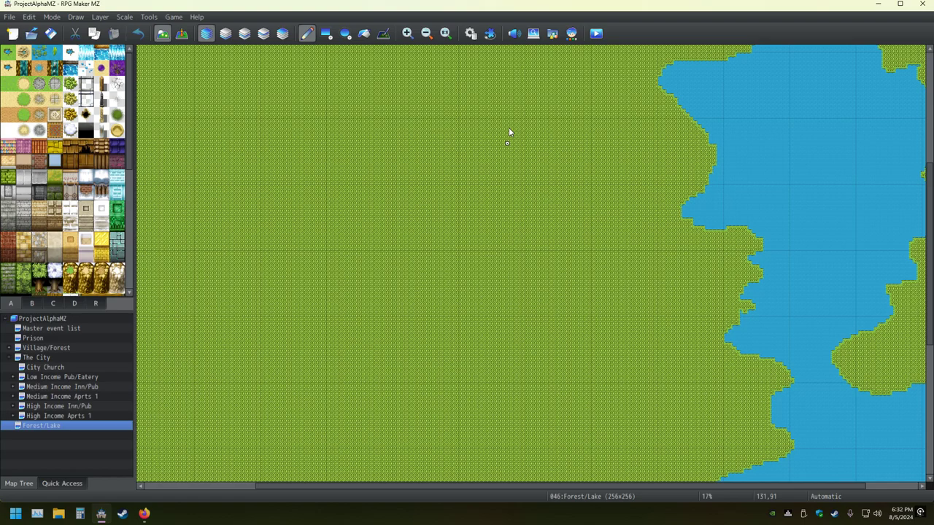
Add a Control Variables command to common event 0002, Speedrun Proofing Gold, setting variable 0001 Lucky Present to a random value from 0 to 50
{"action": "left_click", "coordinate": [470, 33]}
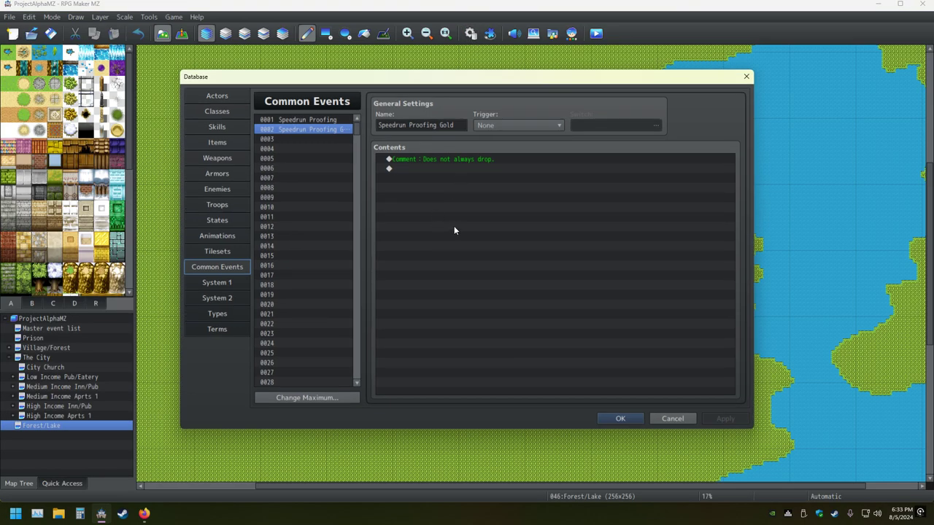
{"action": "left_click", "coordinate": [406, 169]}
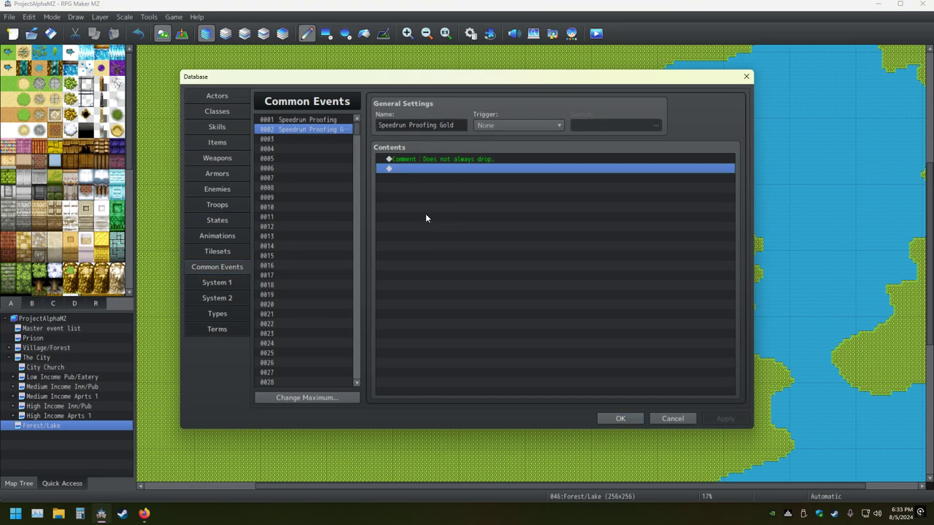
{"action": "double_click", "coordinate": [424, 165]}
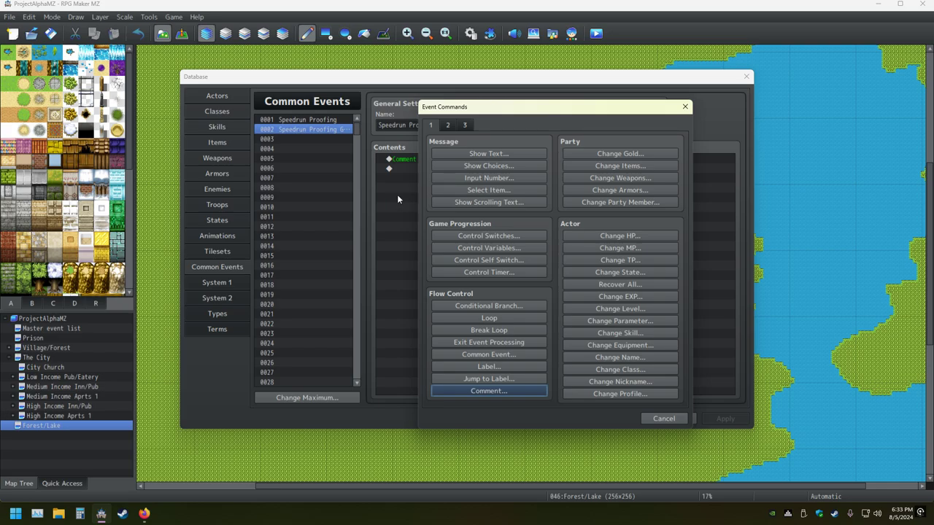
{"action": "left_click", "coordinate": [489, 248]}
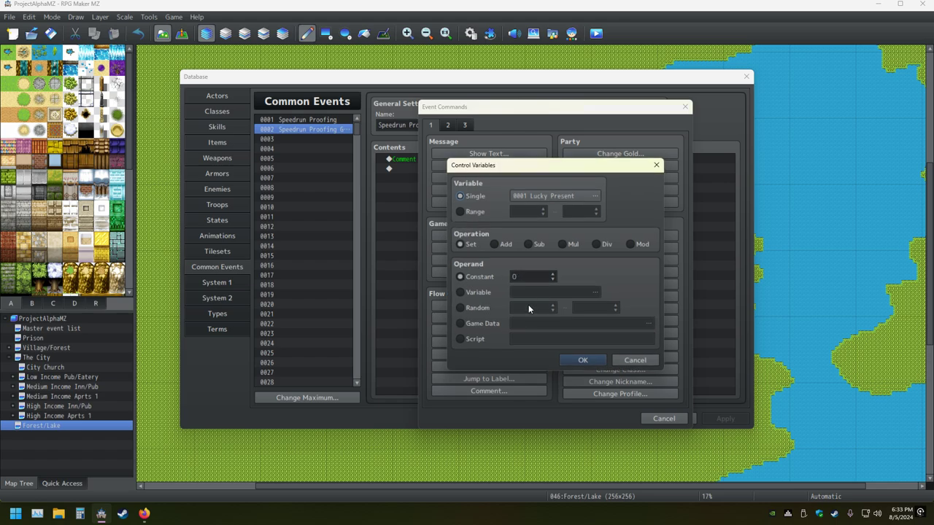
{"action": "left_click", "coordinate": [460, 307]}
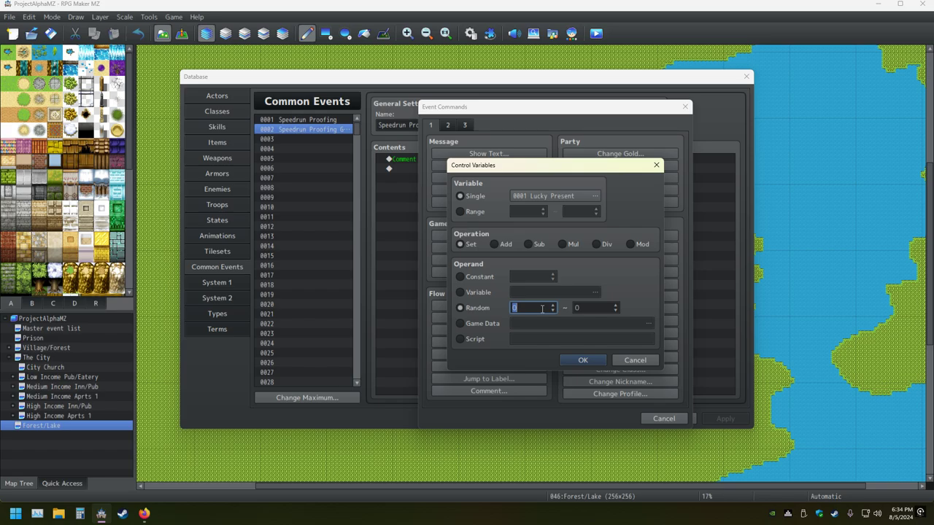
{"action": "key", "text": "Tab"}
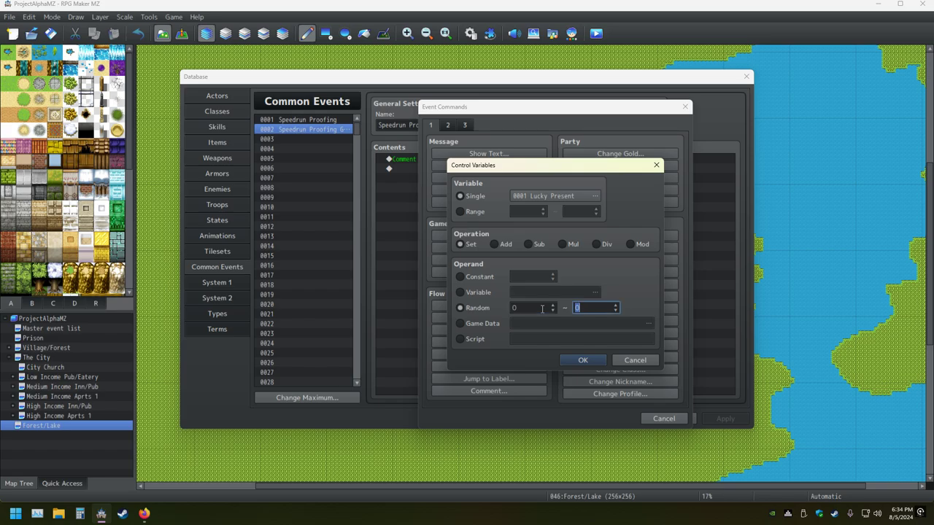
{"action": "type", "text": "50"}
{"action": "left_click", "coordinate": [594, 364]}
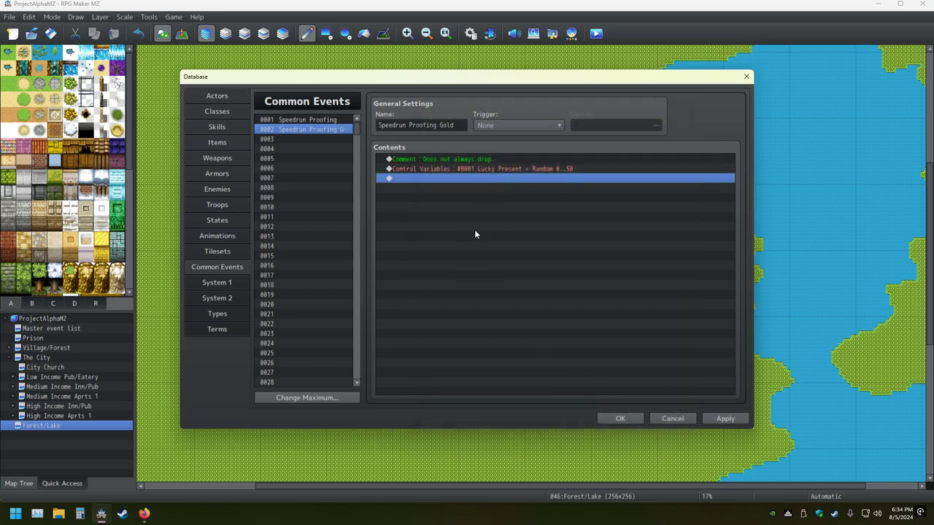
Set the lower bound of Lucky Present's random range to 1 in common event 0002
{"action": "left_click", "coordinate": [464, 159]}
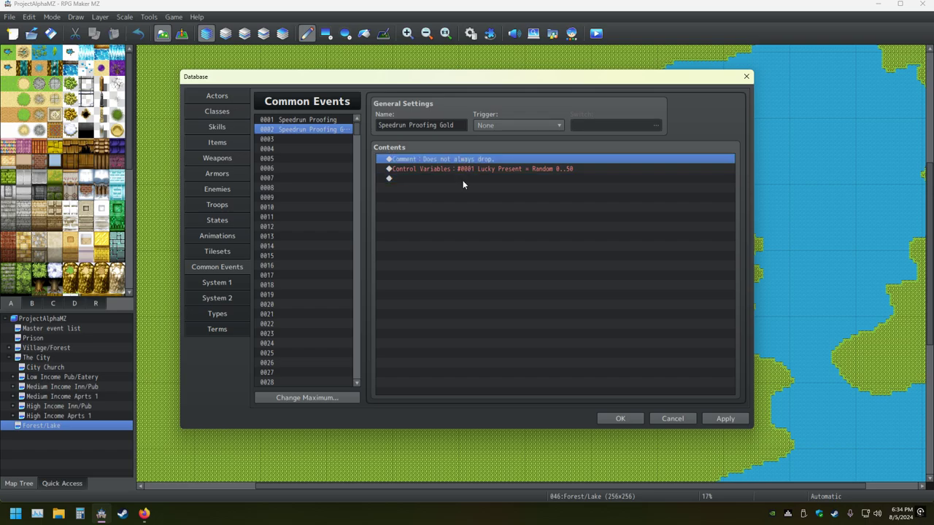
{"action": "left_click", "coordinate": [454, 180]}
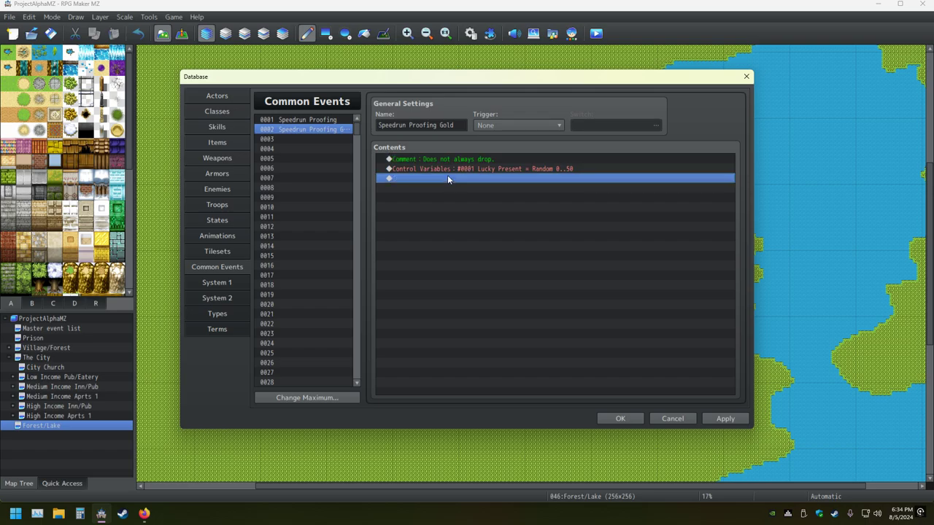
{"action": "double_click", "coordinate": [451, 167]}
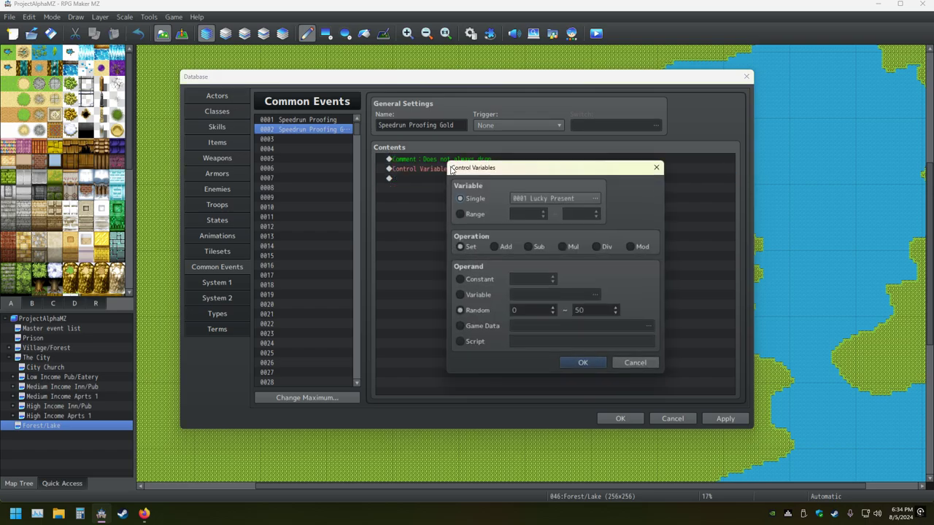
{"action": "double_click", "coordinate": [532, 310]}
{"action": "type", "text": "1"}
{"action": "left_click", "coordinate": [582, 364]}
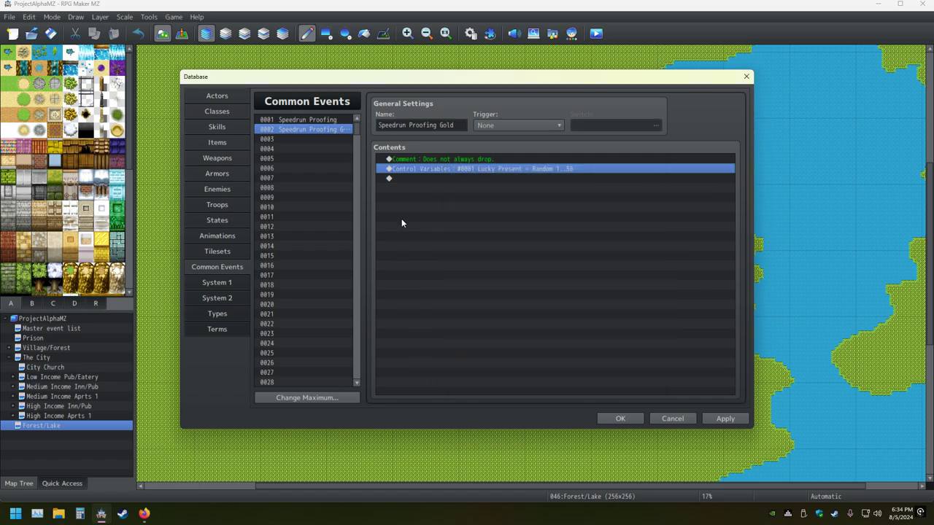
Copy the Lucky Present conditional branch block from common event 0001, Speedrun Proofing, and return to common event 0002
{"action": "left_click", "coordinate": [308, 119]}
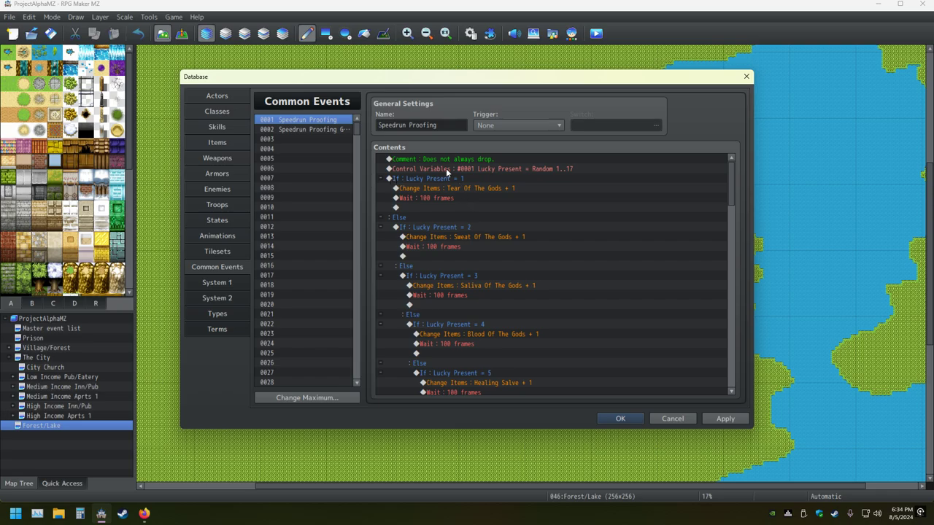
{"action": "left_click", "coordinate": [430, 180]}
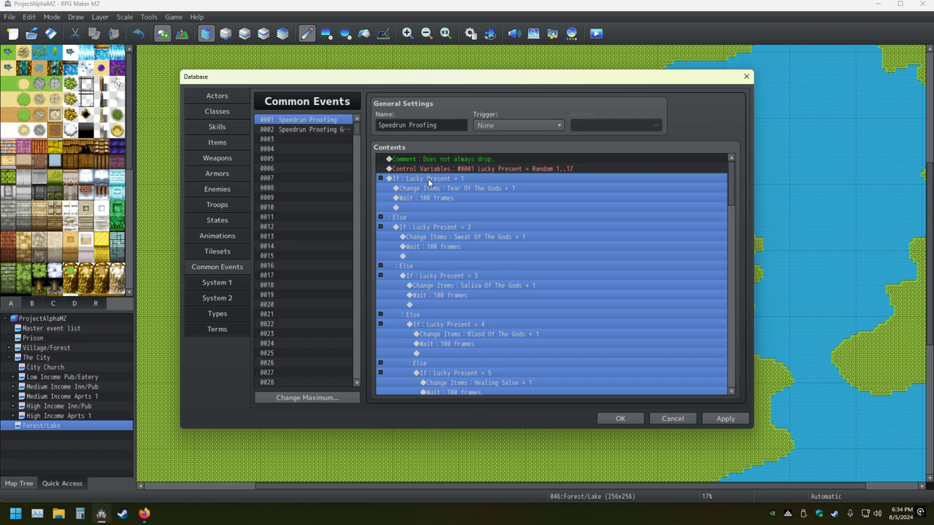
{"action": "right_click", "coordinate": [429, 181]}
{"action": "left_click", "coordinate": [445, 228]}
{"action": "left_click", "coordinate": [307, 197]}
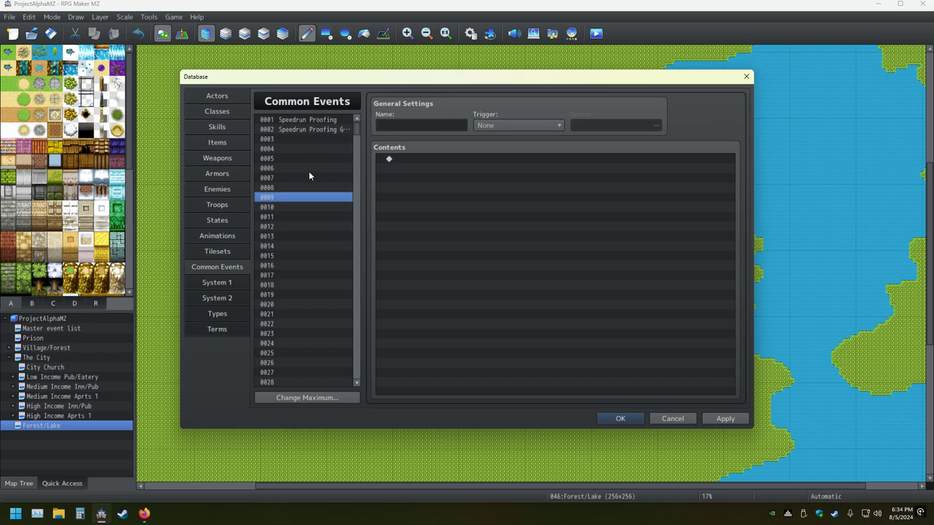
{"action": "left_click", "coordinate": [301, 129]}
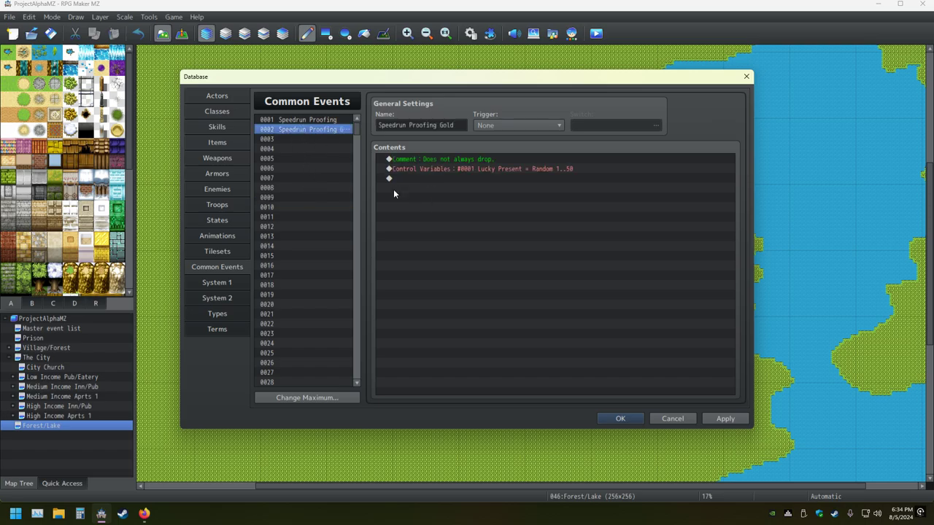
Rename common event 0001 as Speedrun Proofing Items
{"action": "left_click", "coordinate": [319, 121]}
{"action": "double_click", "coordinate": [444, 125]}
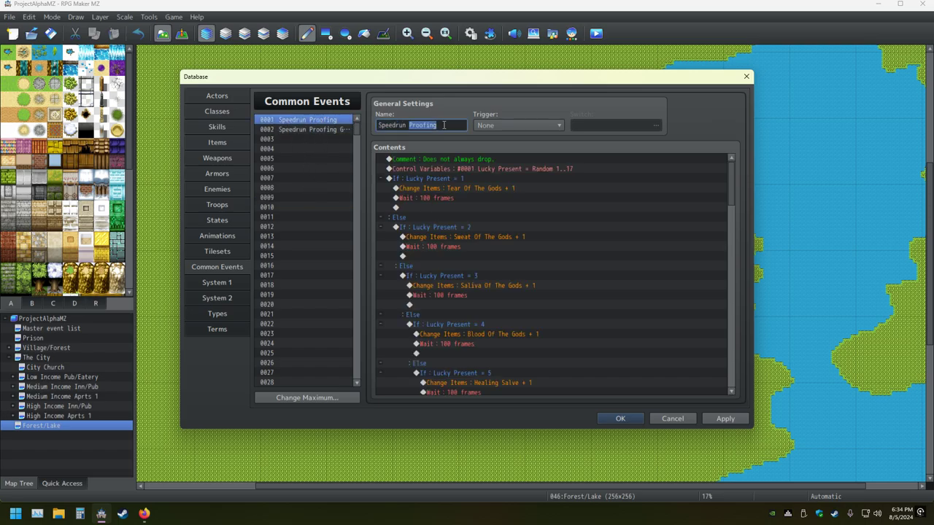
{"action": "left_click", "coordinate": [444, 124]}
{"action": "type", "text": "Items"}
Add a conditional branch with an Else branch below the Control Variables command in common event 0002, Speedrun Proofing Gold
{"action": "left_click", "coordinate": [328, 130]}
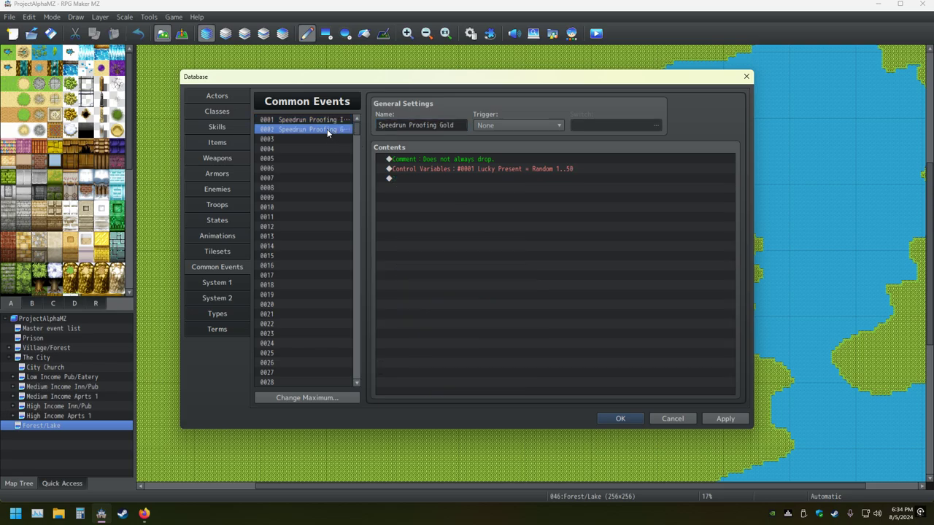
{"action": "double_click", "coordinate": [419, 178]}
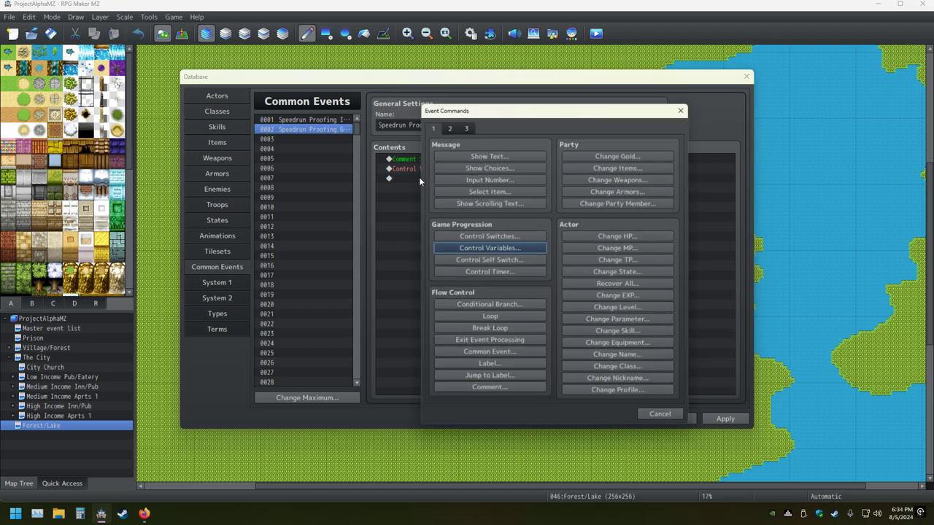
{"action": "left_click", "coordinate": [464, 307]}
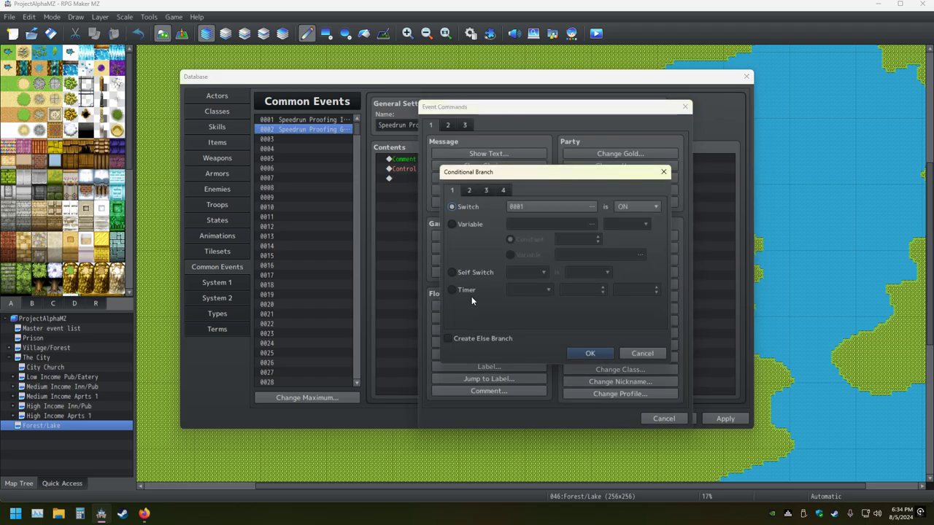
{"action": "left_click", "coordinate": [447, 338]}
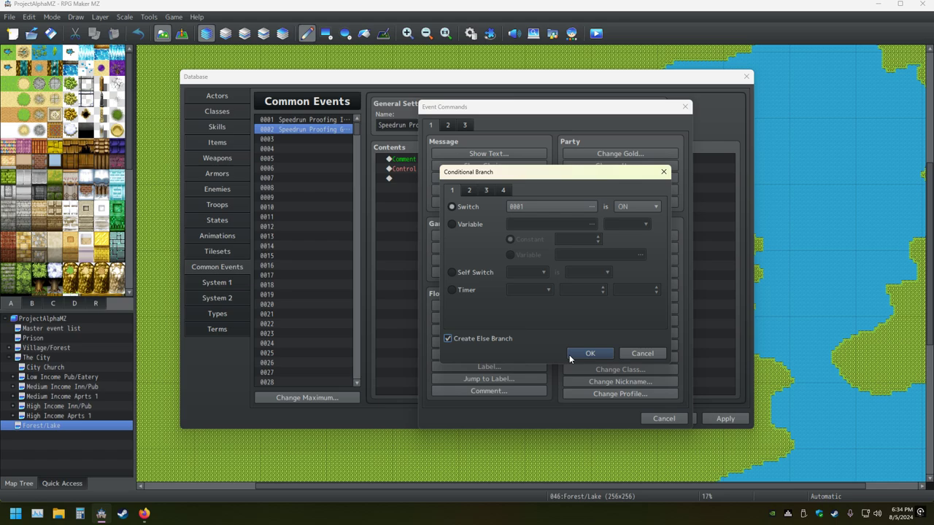
{"action": "left_click", "coordinate": [588, 353]}
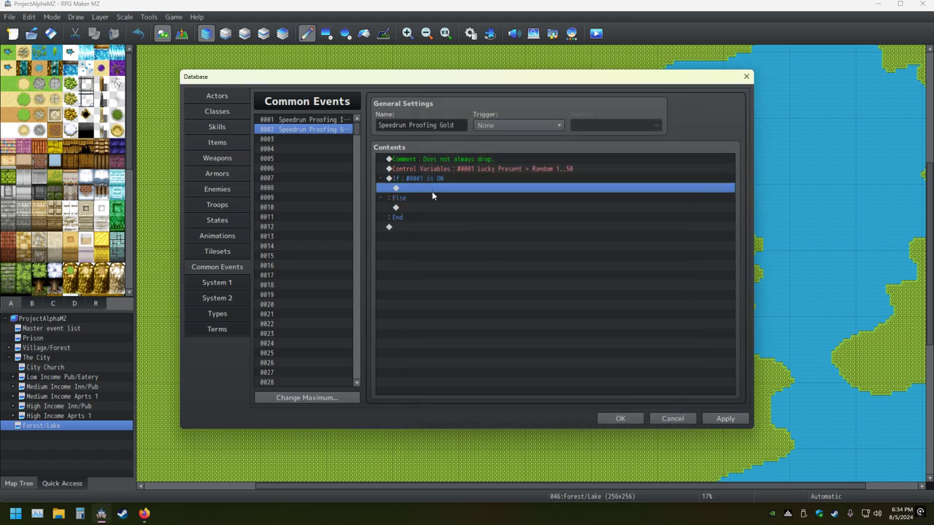
Change the branch condition from a switch to variable 0002, naming that variable Gold Pouch
{"action": "left_click", "coordinate": [423, 180]}
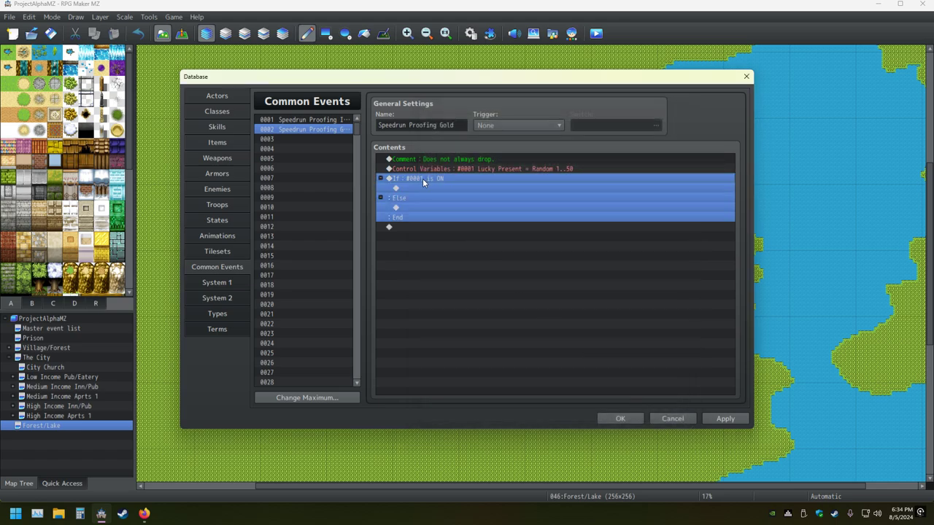
{"action": "double_click", "coordinate": [422, 178]}
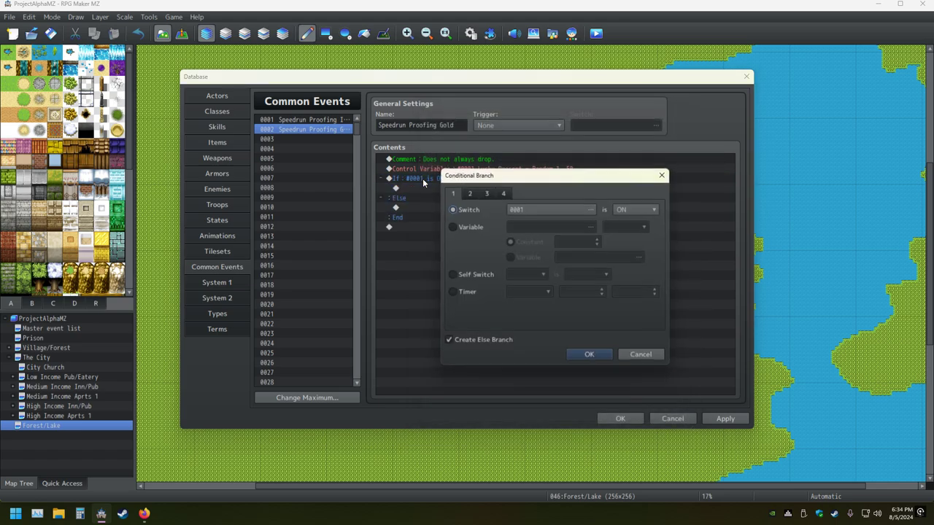
{"action": "left_click", "coordinate": [592, 210]}
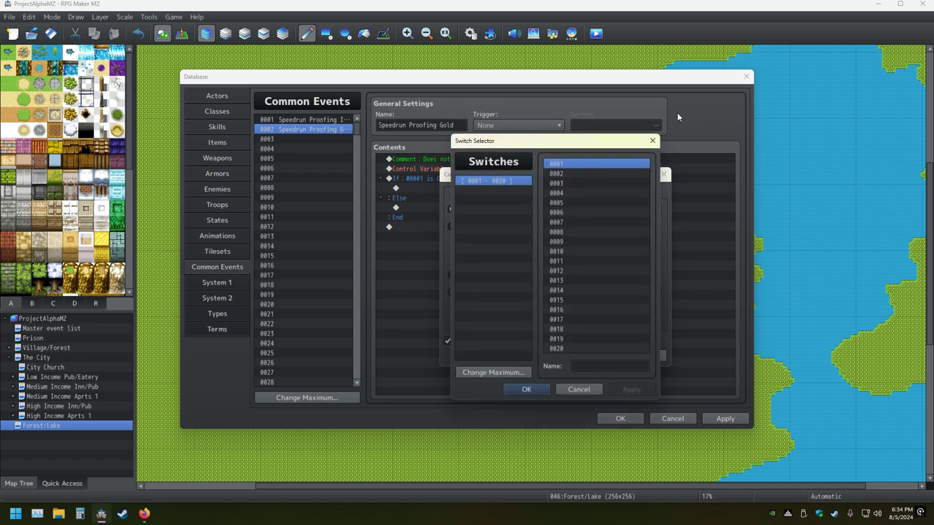
{"action": "left_click", "coordinate": [653, 140]}
{"action": "left_click", "coordinate": [463, 226]}
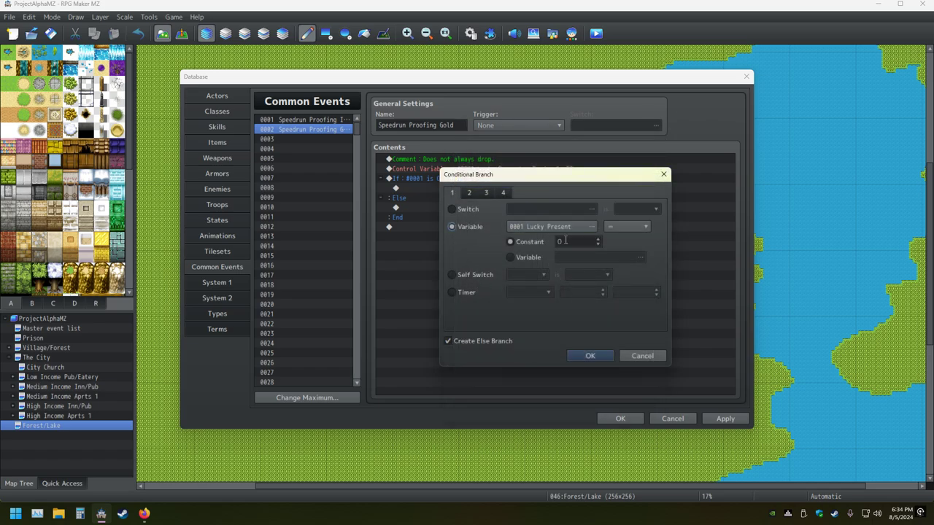
{"action": "left_click", "coordinate": [584, 227]}
{"action": "left_click", "coordinate": [574, 174]}
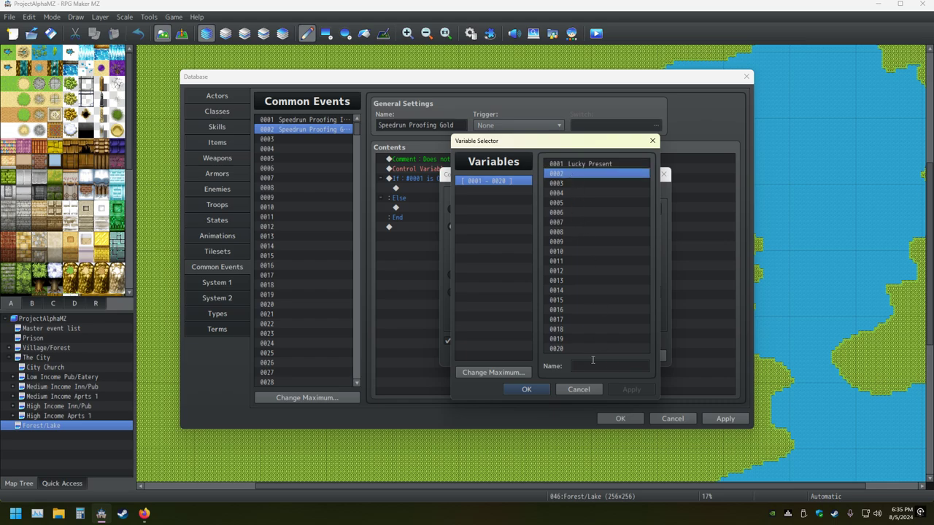
{"action": "left_click", "coordinate": [592, 366]}
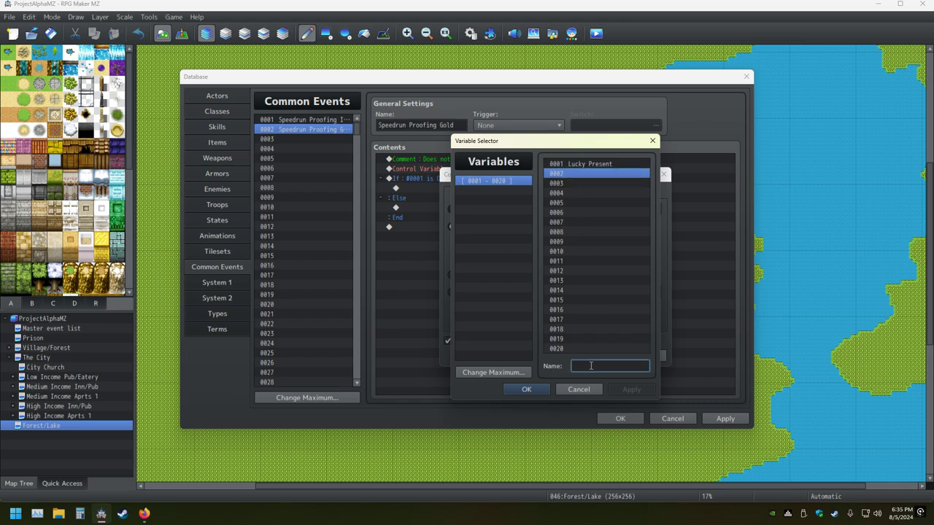
{"action": "type", "text": "Gold Po"}
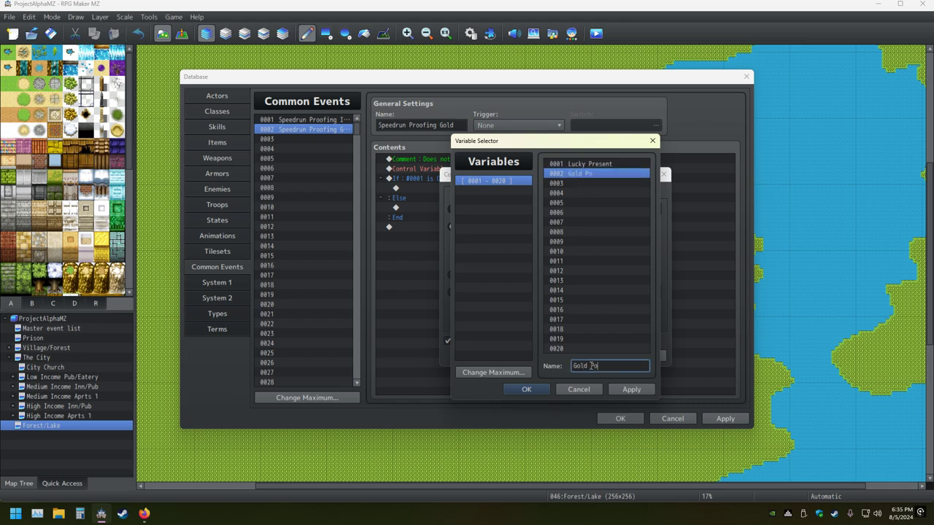
{"action": "type", "text": "uch"}
{"action": "key", "text": "Return"}
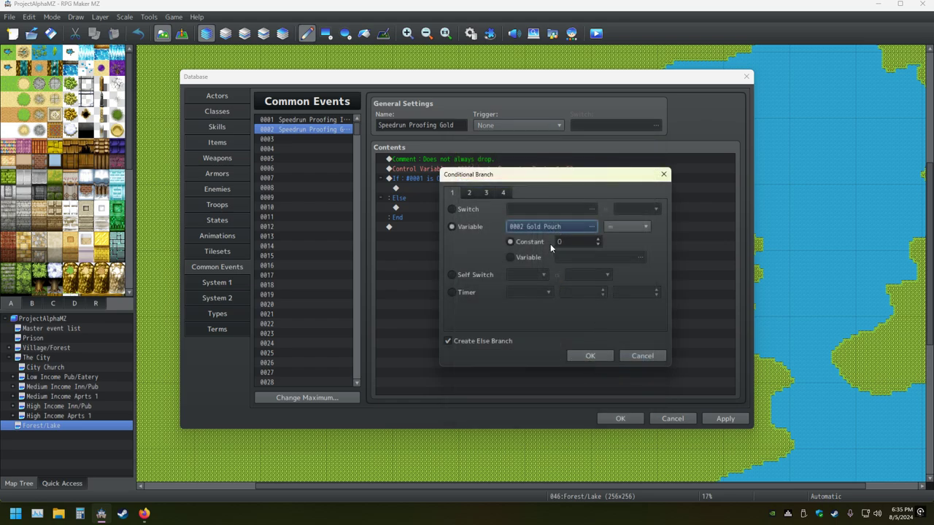
{"action": "left_click", "coordinate": [509, 259]}
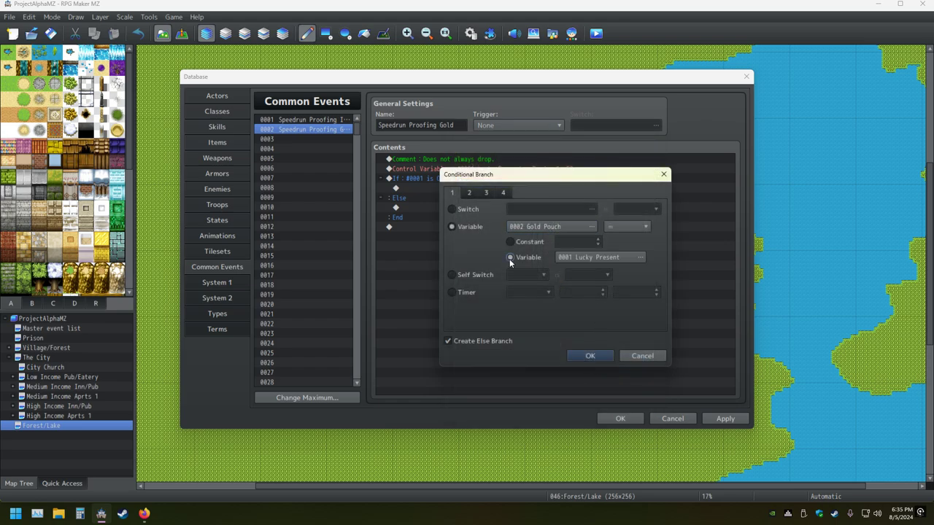
{"action": "left_click", "coordinate": [617, 230]}
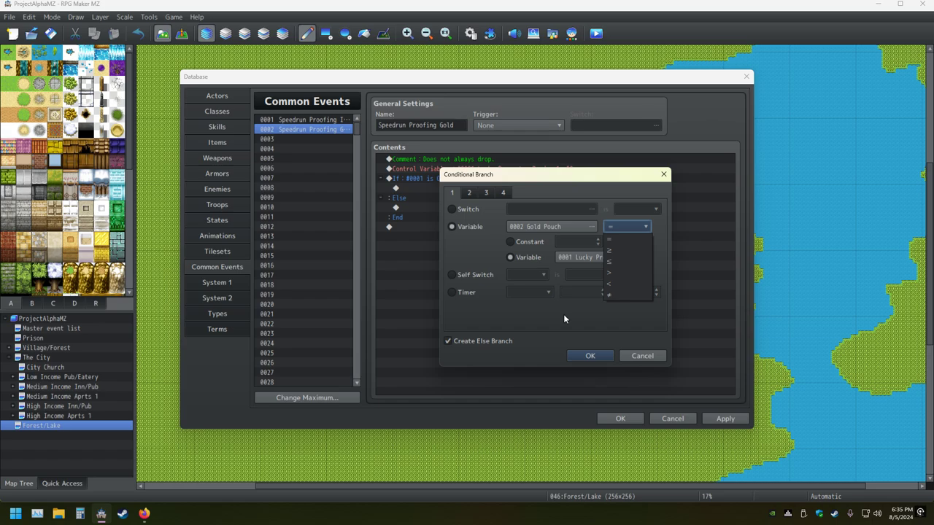
{"action": "left_click", "coordinate": [611, 253]}
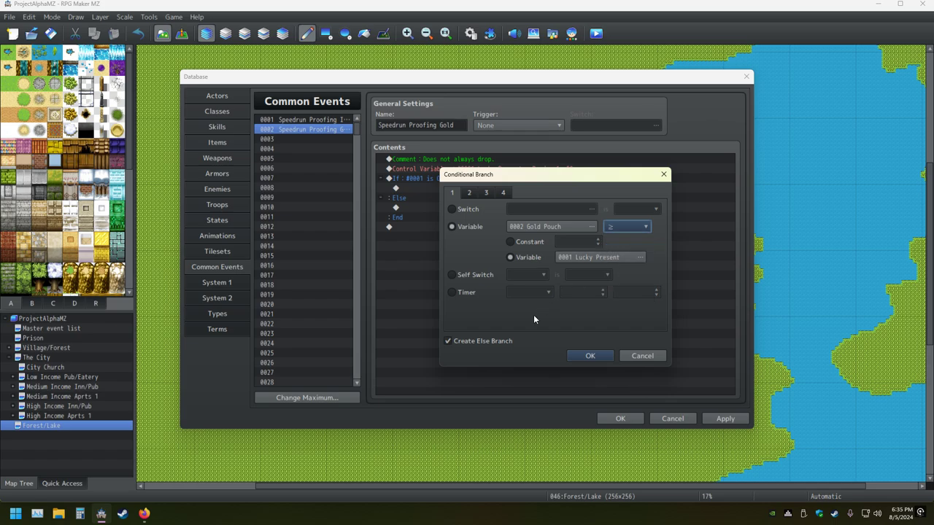
{"action": "left_click", "coordinate": [628, 235]}
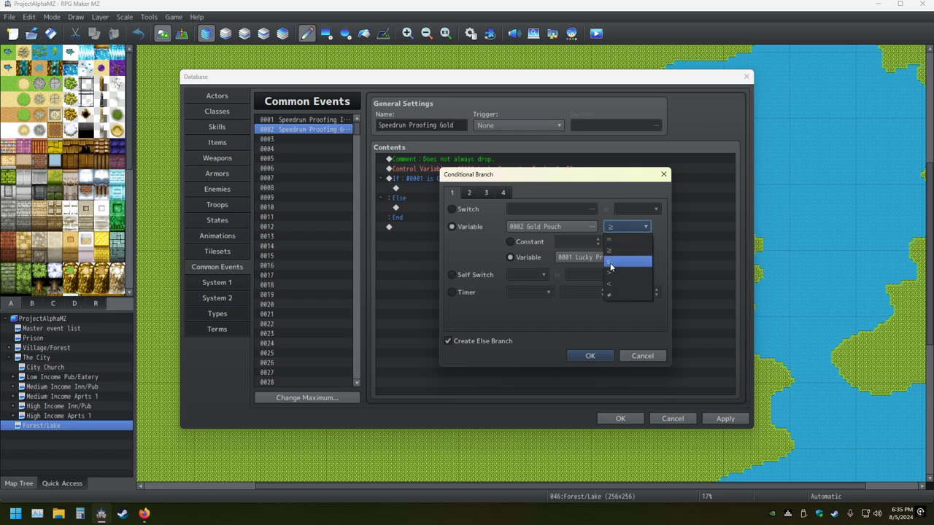
{"action": "left_click", "coordinate": [615, 262]}
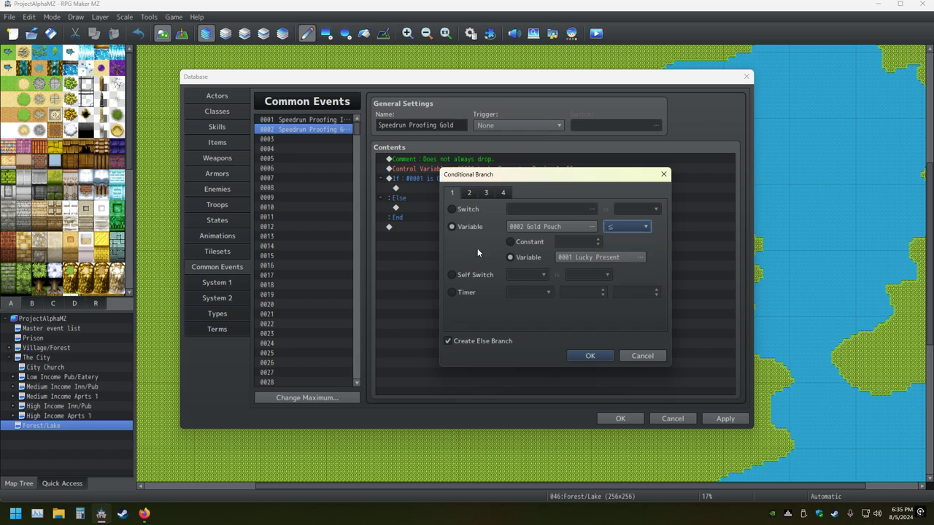
{"action": "left_click", "coordinate": [632, 256]}
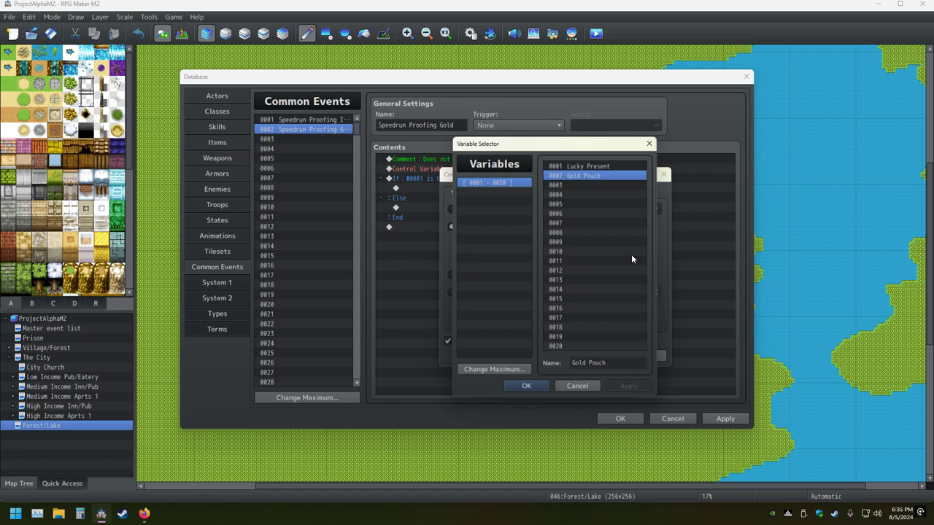
{"action": "double_click", "coordinate": [573, 173]}
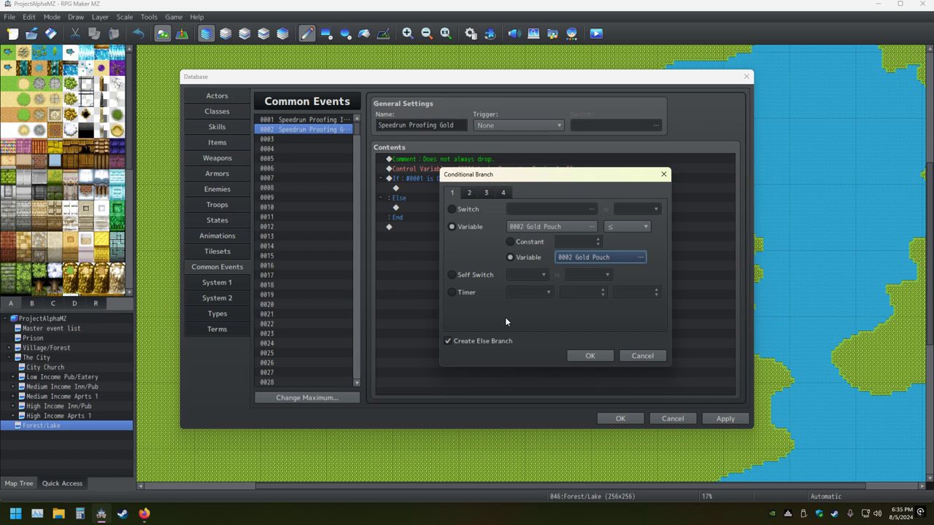
{"action": "left_click", "coordinate": [664, 174]}
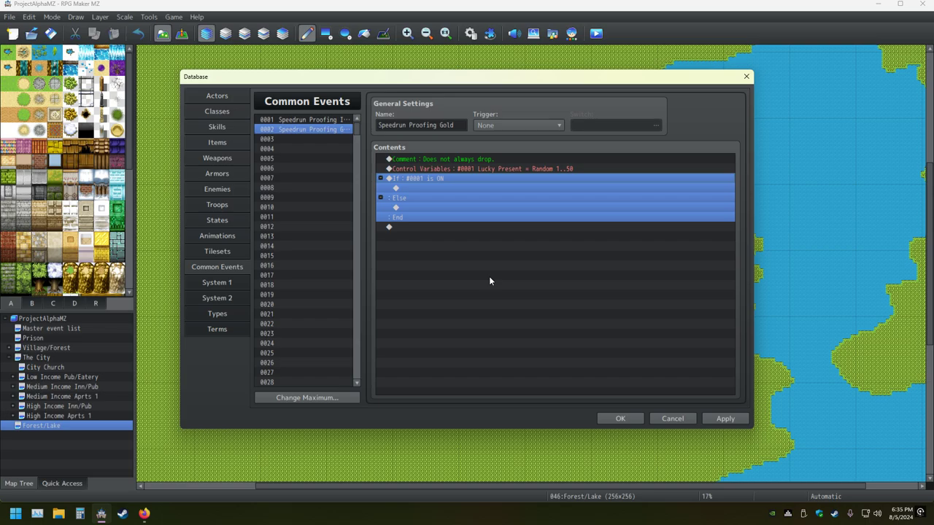
Change the Control Variables command's target to variable 0002 Gold Pouch, keeping the random operand
{"action": "left_click", "coordinate": [473, 168]}
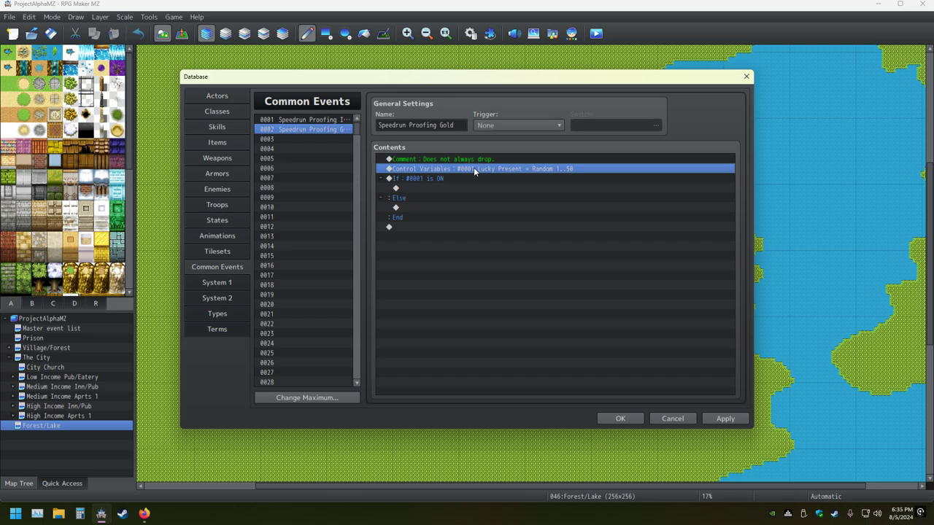
{"action": "double_click", "coordinate": [474, 168]}
{"action": "left_click", "coordinate": [593, 199]}
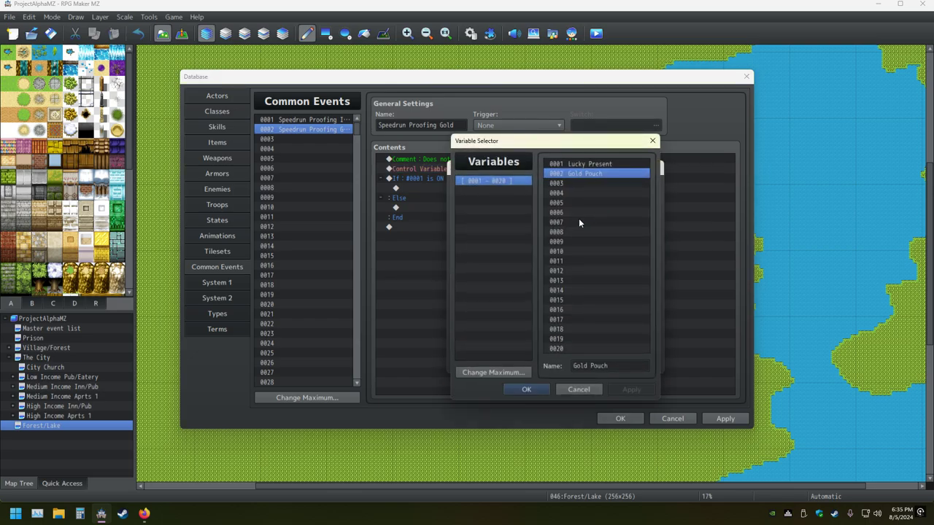
{"action": "double_click", "coordinate": [572, 175]}
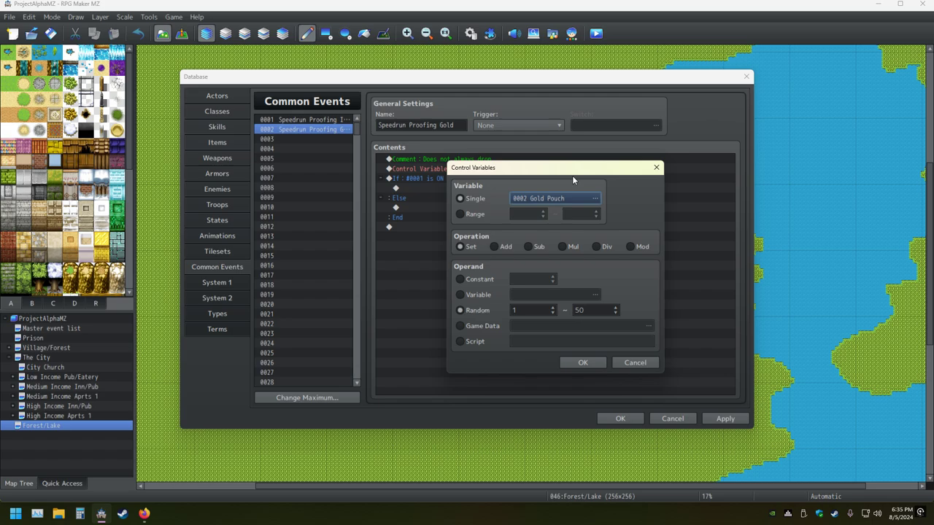
{"action": "left_click", "coordinate": [581, 363]}
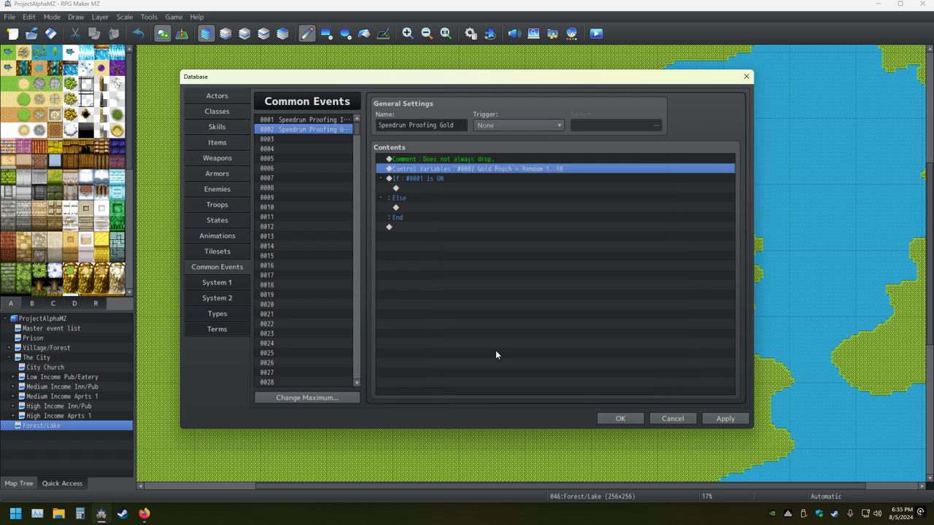
{"action": "double_click", "coordinate": [429, 188]}
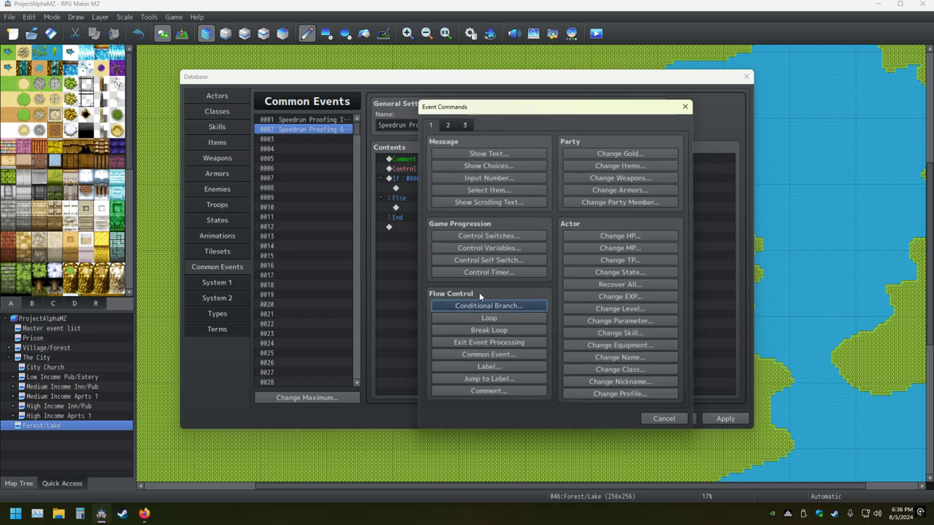
{"action": "left_click", "coordinate": [686, 107]}
{"action": "left_click", "coordinate": [434, 177]}
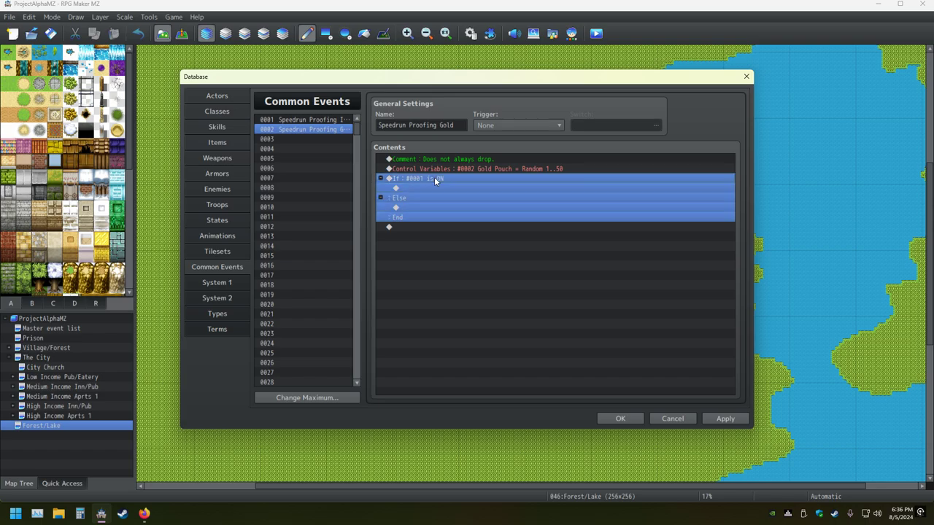
{"action": "key", "text": "Insert"}
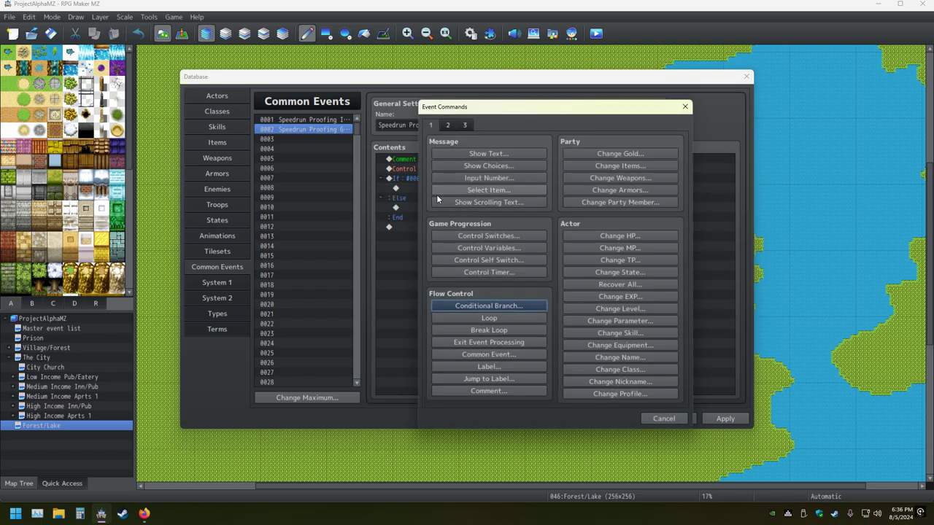
{"action": "left_click", "coordinate": [685, 107]}
Set the conditional branch's condition to variable 0002 Gold Pouch ≤ variable 0002 Gold Pouch
{"action": "right_click", "coordinate": [436, 178]}
{"action": "left_click", "coordinate": [446, 197]}
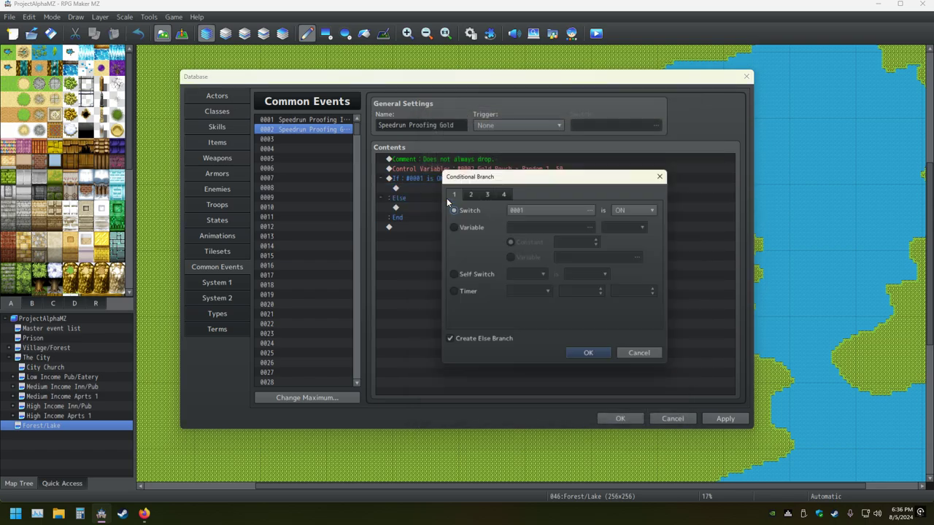
{"action": "left_click", "coordinate": [466, 227]}
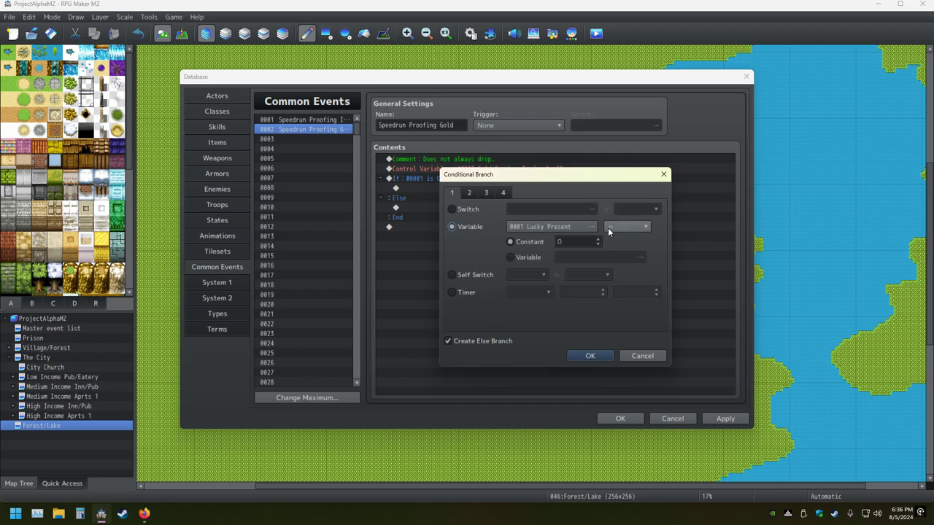
{"action": "left_click", "coordinate": [589, 228]}
{"action": "left_click", "coordinate": [576, 174]}
{"action": "double_click", "coordinate": [576, 176]}
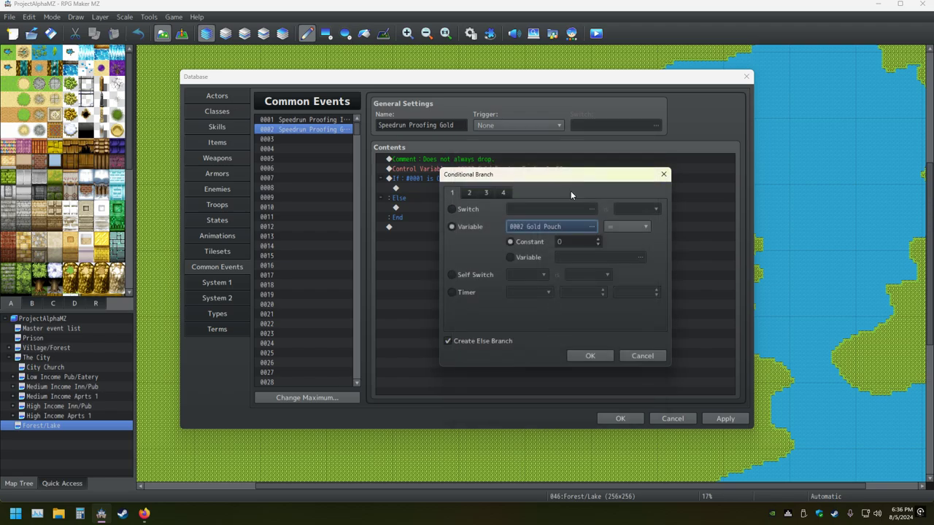
{"action": "left_click", "coordinate": [632, 227]}
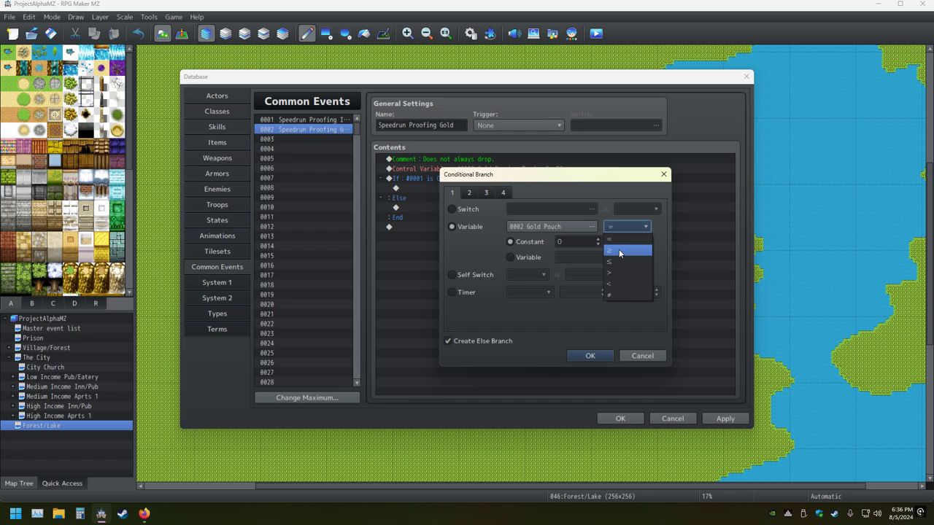
{"action": "left_click", "coordinate": [614, 261]}
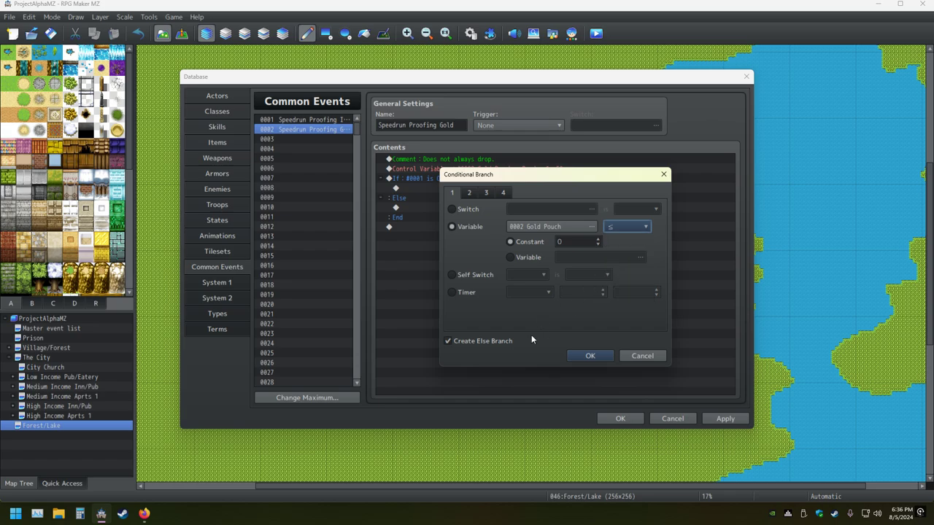
{"action": "left_click", "coordinate": [516, 257]}
{"action": "left_click", "coordinate": [640, 258]}
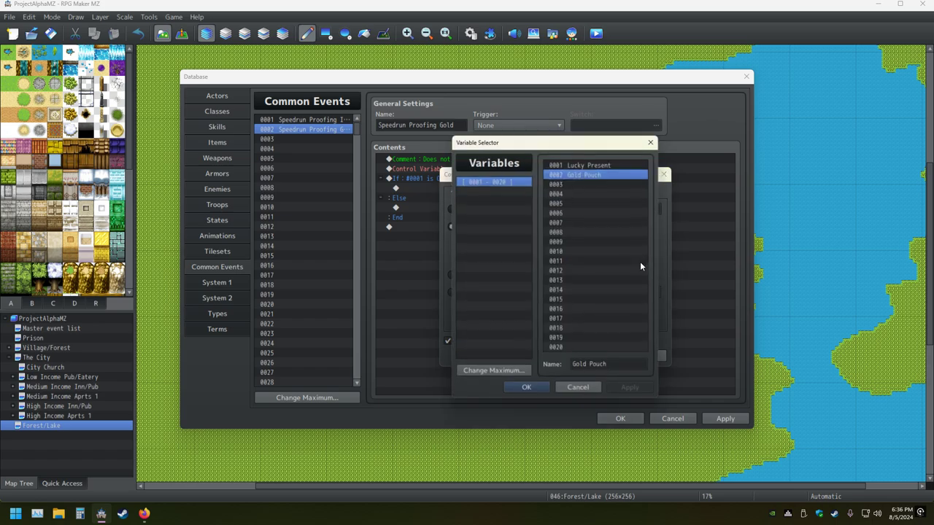
{"action": "double_click", "coordinate": [571, 174]}
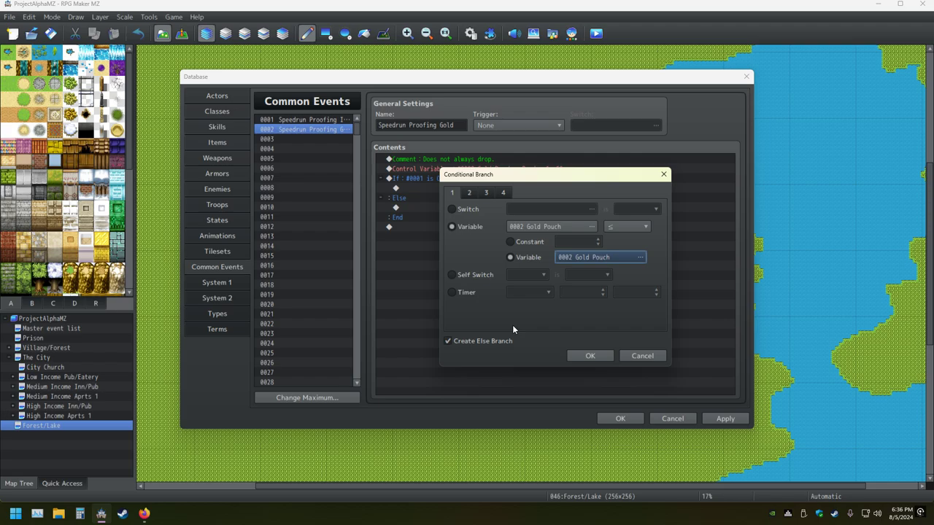
{"action": "left_click", "coordinate": [591, 355]}
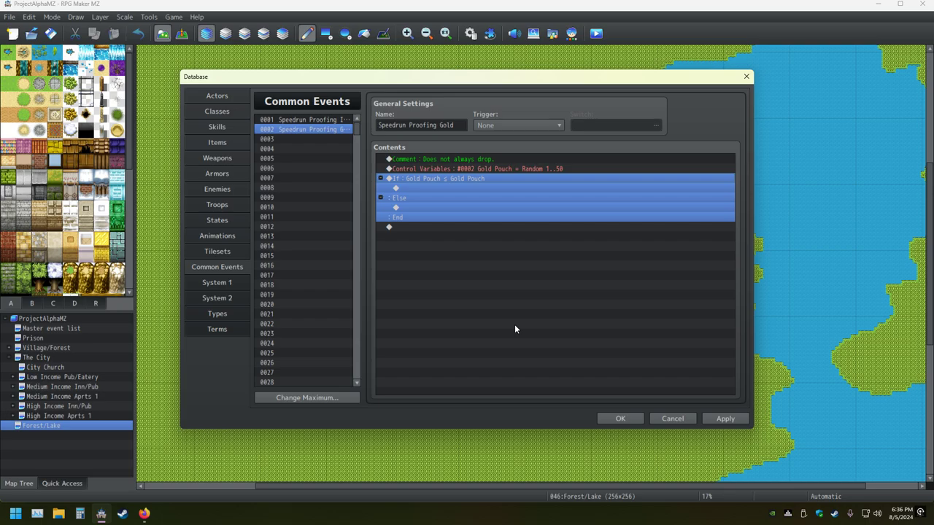
Replace the conditional branch's variable condition with a Gold condition of ≥ 0
{"action": "left_click", "coordinate": [429, 189]}
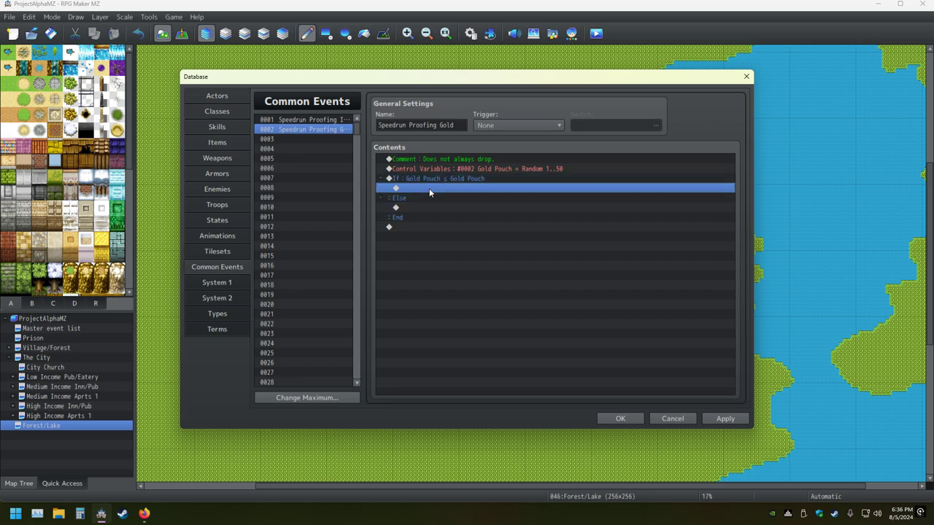
{"action": "left_click", "coordinate": [433, 179]}
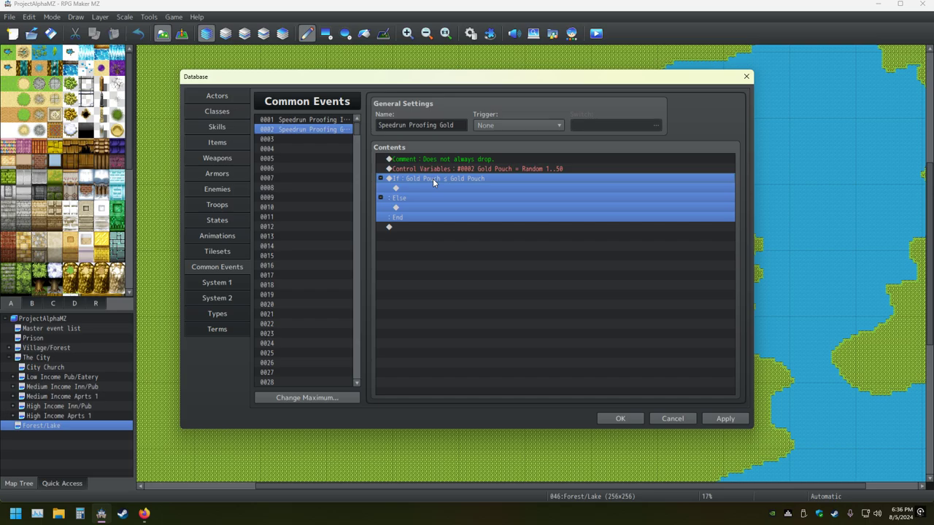
{"action": "right_click", "coordinate": [433, 178]}
{"action": "left_click", "coordinate": [451, 193]}
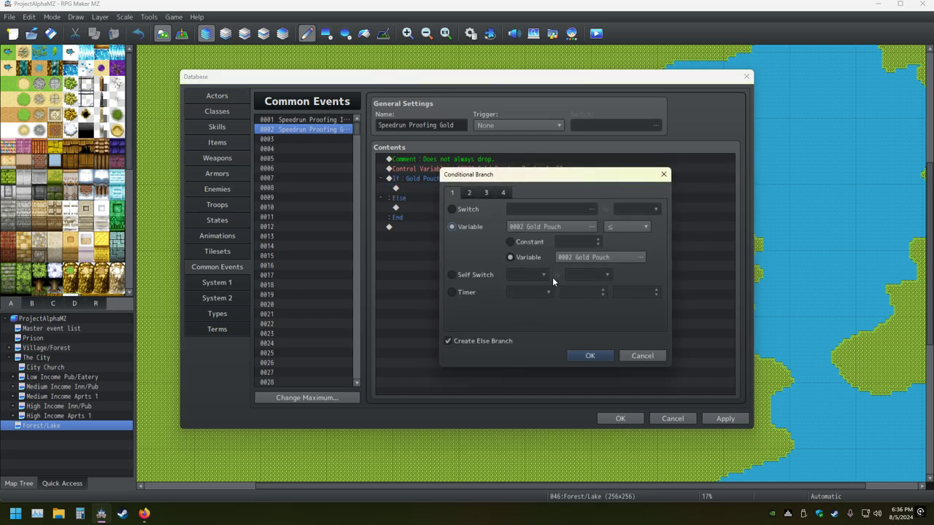
{"action": "left_click", "coordinate": [592, 227]}
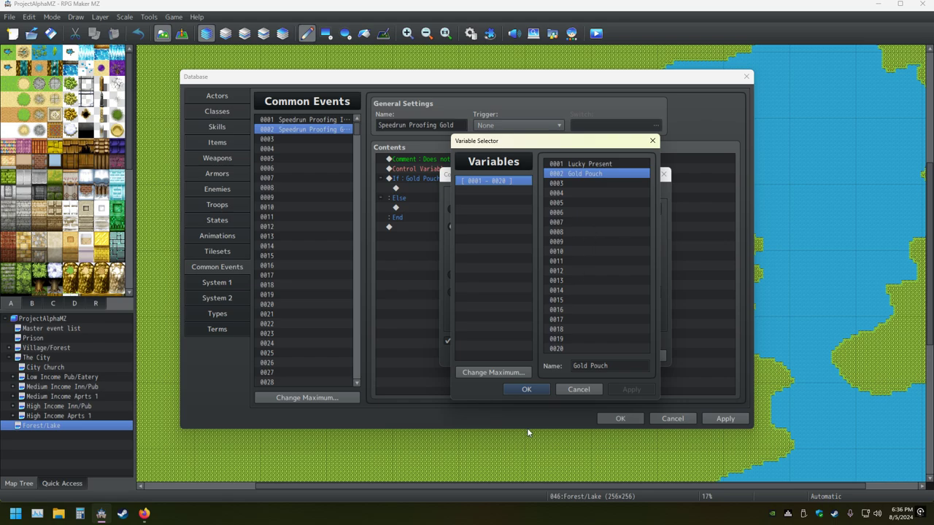
{"action": "left_click", "coordinate": [582, 387]}
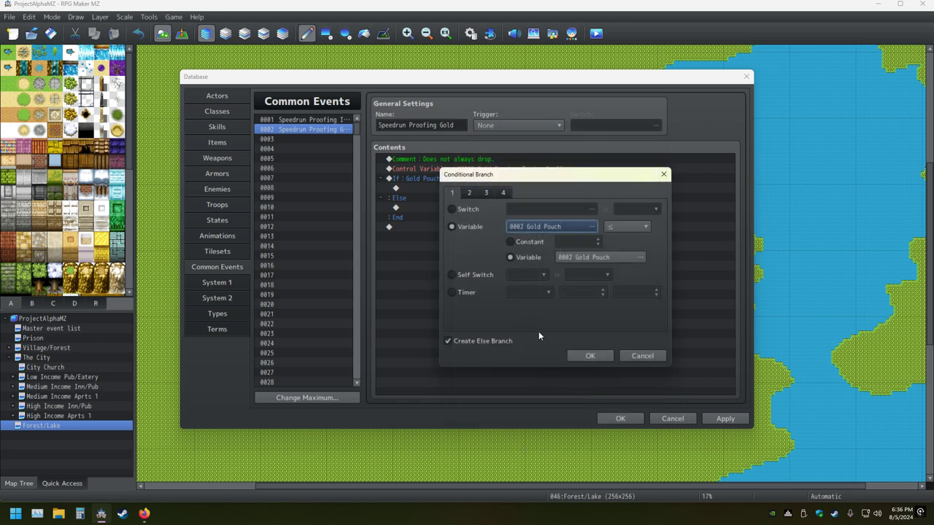
{"action": "left_click", "coordinate": [470, 194]}
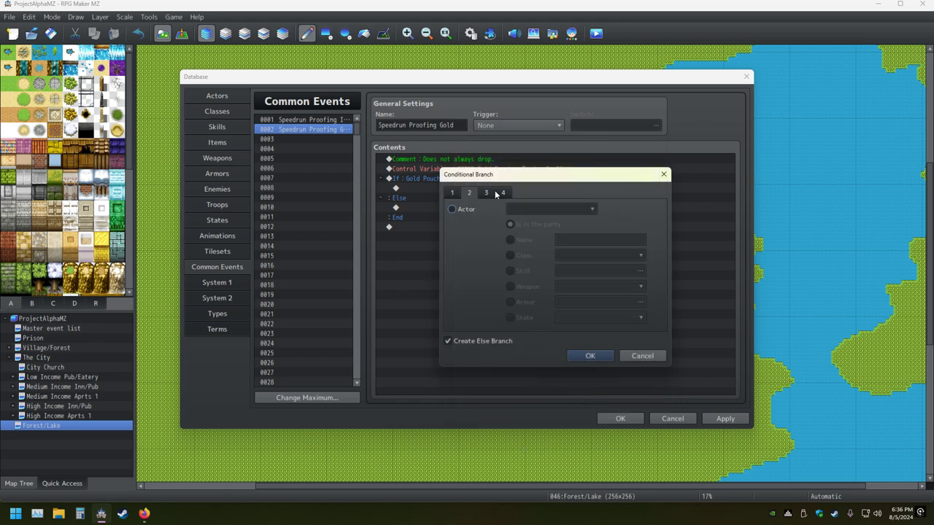
{"action": "left_click", "coordinate": [491, 194]}
{"action": "left_click", "coordinate": [503, 193]}
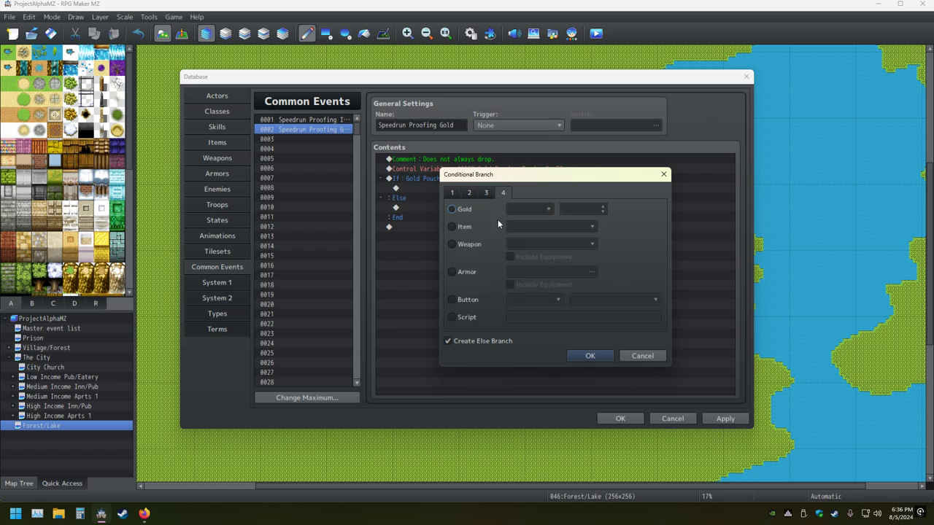
{"action": "left_click", "coordinate": [454, 211]}
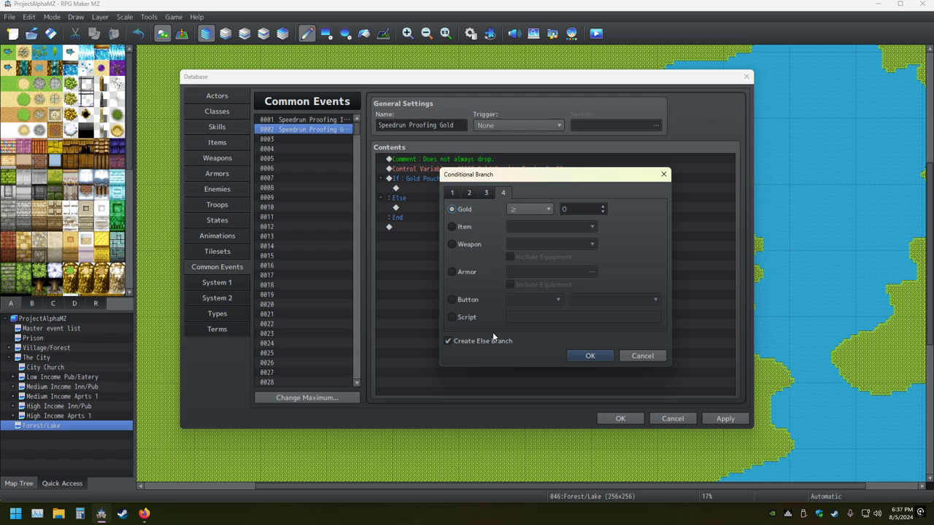
{"action": "left_click", "coordinate": [593, 358]}
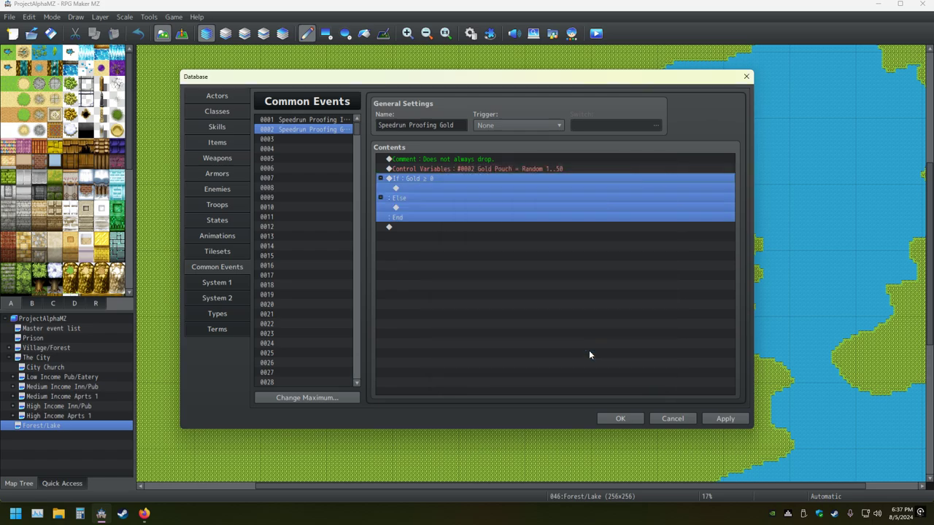
{"action": "right_click", "coordinate": [419, 179]}
{"action": "left_click", "coordinate": [434, 189]}
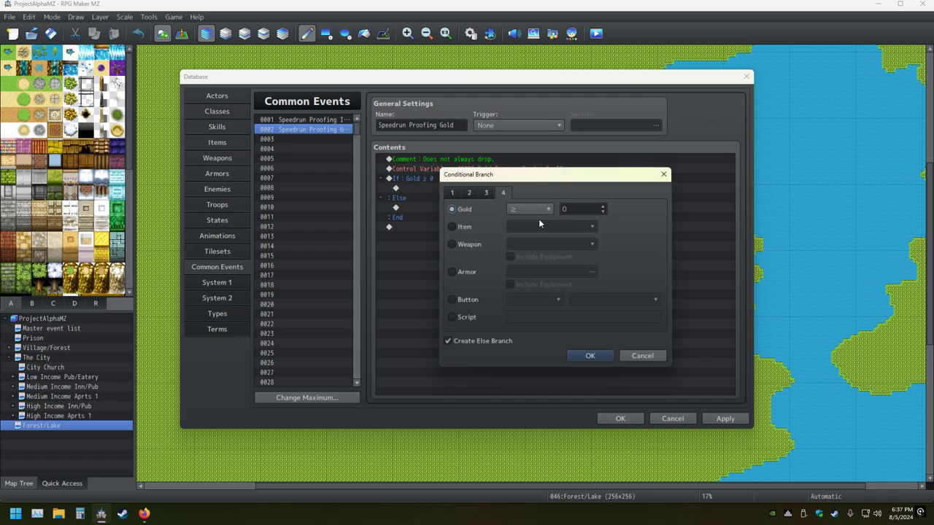
{"action": "left_click", "coordinate": [453, 193]}
{"action": "left_click", "coordinate": [452, 226]}
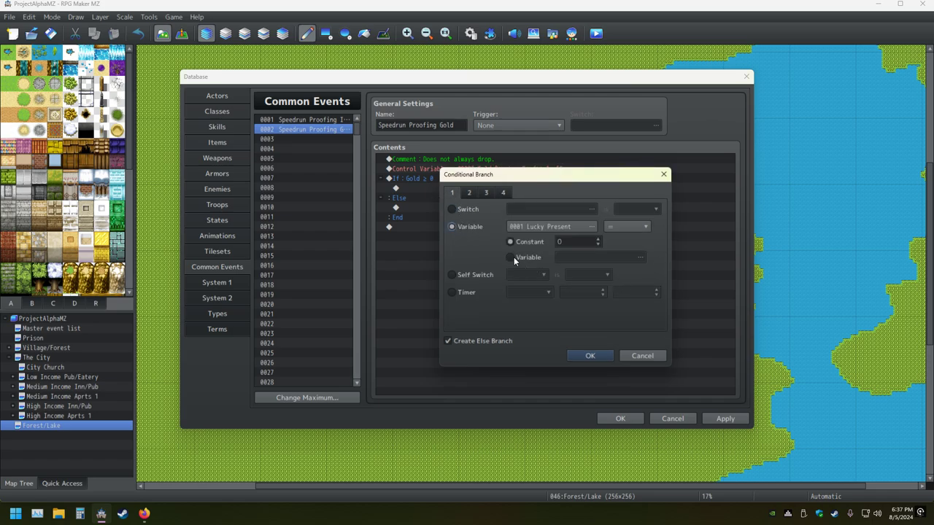
{"action": "left_click", "coordinate": [592, 227]}
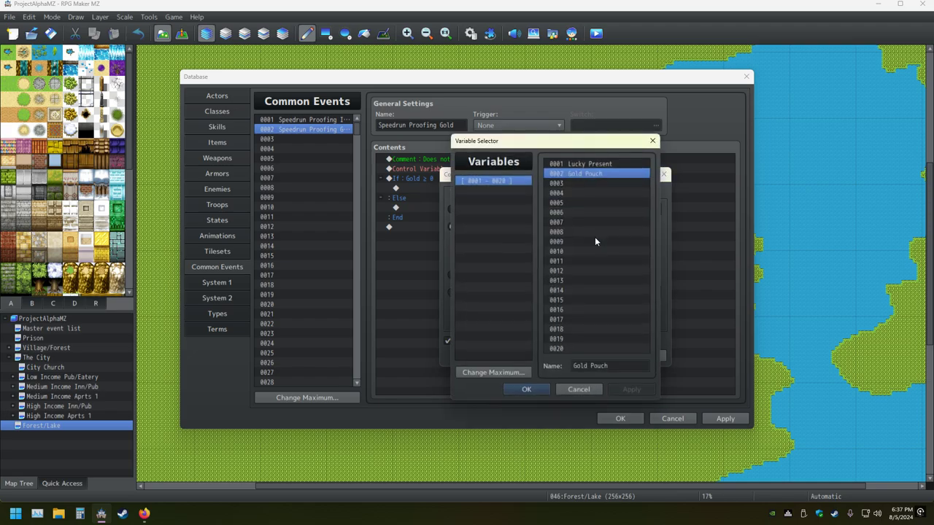
{"action": "double_click", "coordinate": [587, 174]}
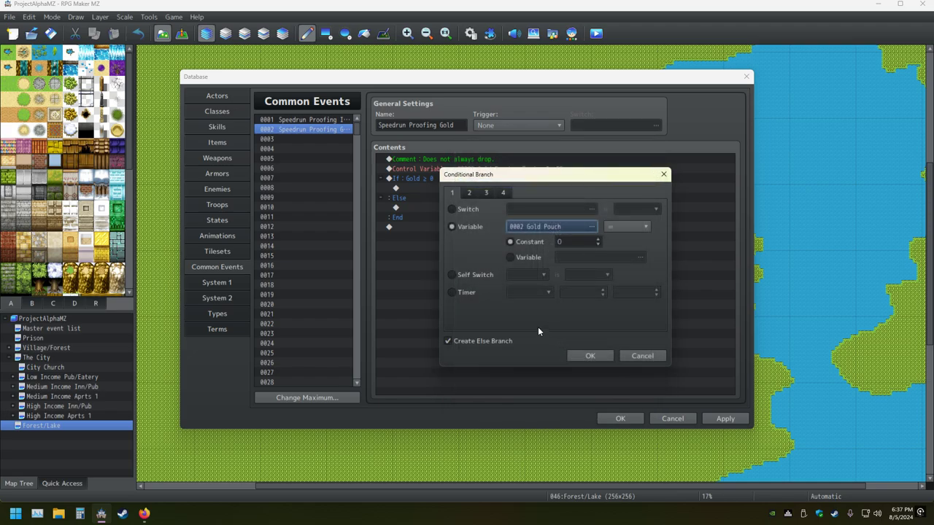
{"action": "left_click", "coordinate": [511, 257]}
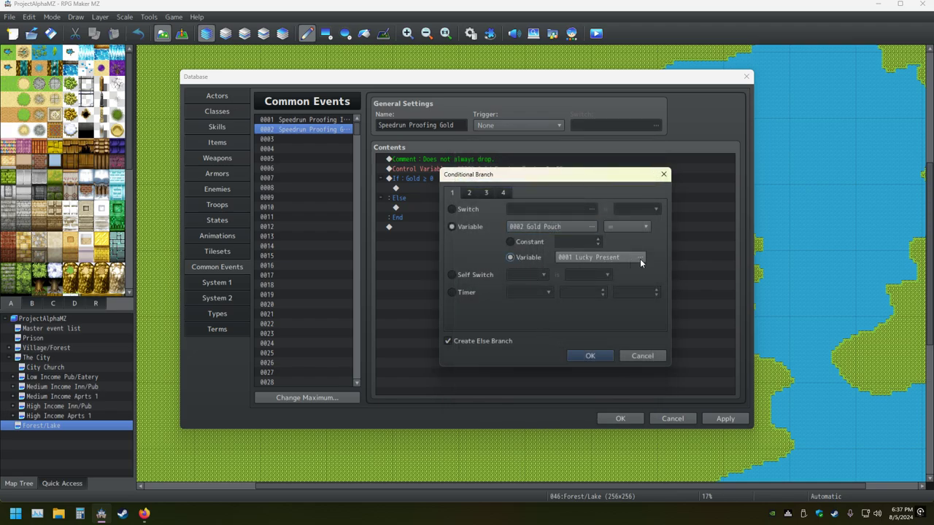
{"action": "left_click", "coordinate": [636, 227]}
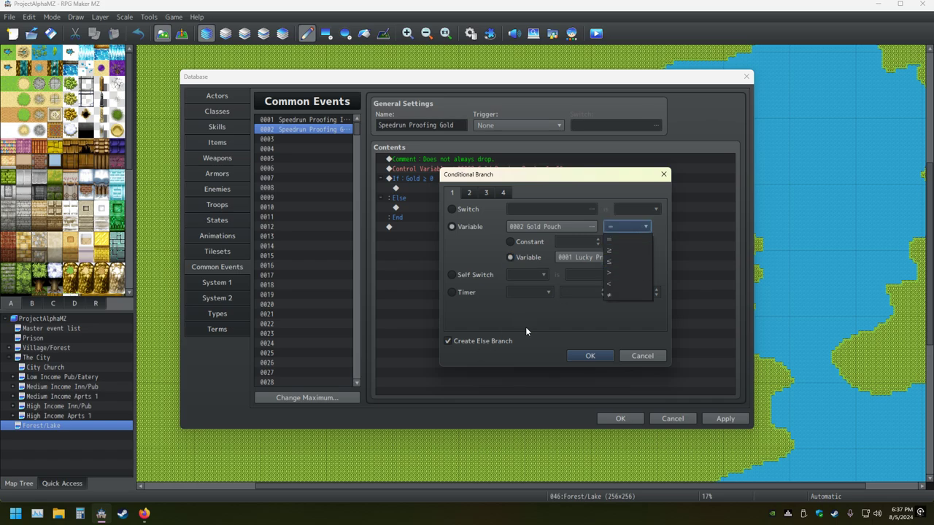
{"action": "left_click", "coordinate": [672, 182]}
{"action": "left_click", "coordinate": [663, 174]}
{"action": "left_click", "coordinate": [328, 117]}
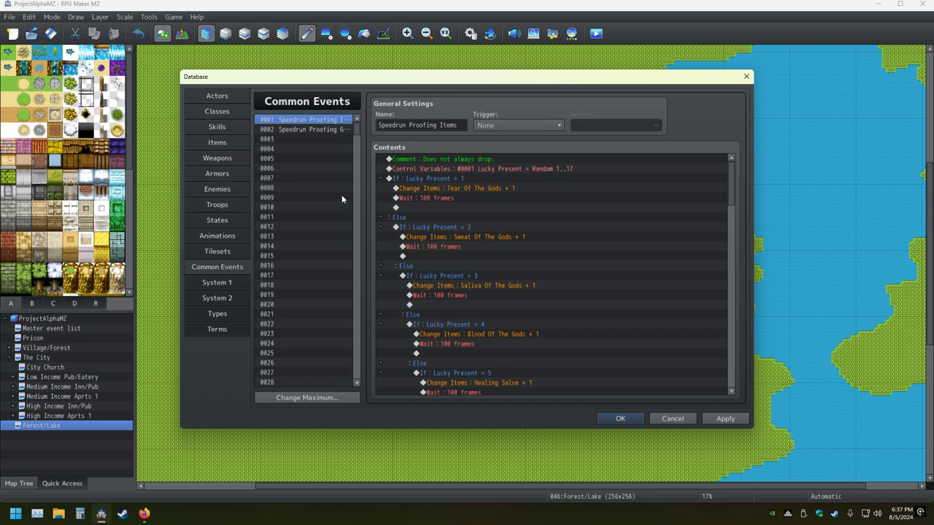
{"action": "left_click", "coordinate": [324, 130]}
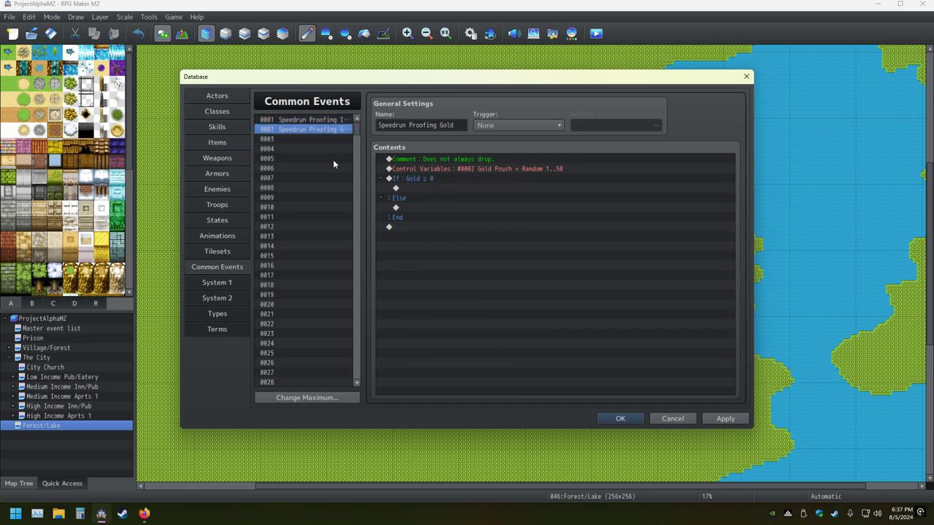
Replace the conditional branch's Gold condition with a condition on variable 0002 Gold Pouch
{"action": "left_click", "coordinate": [424, 180]}
{"action": "right_click", "coordinate": [424, 180]}
{"action": "left_click", "coordinate": [440, 200]}
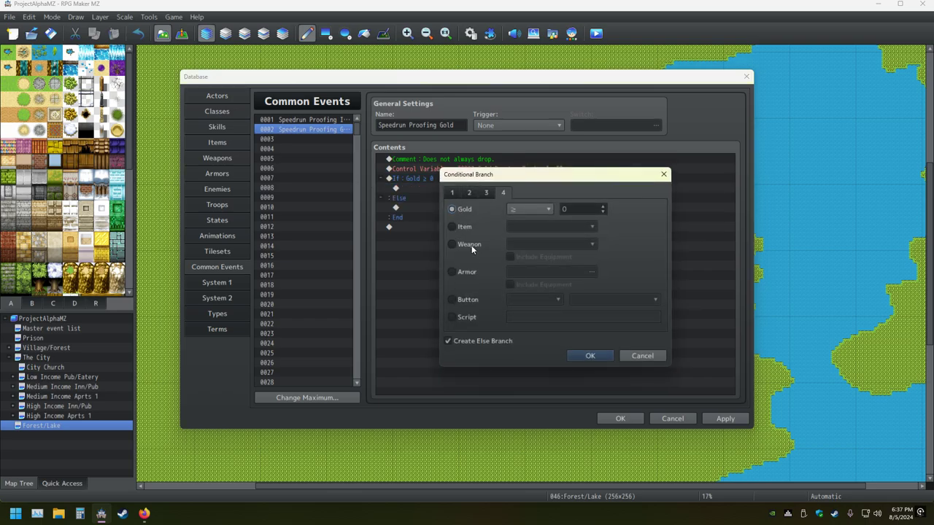
{"action": "left_click", "coordinate": [453, 194]}
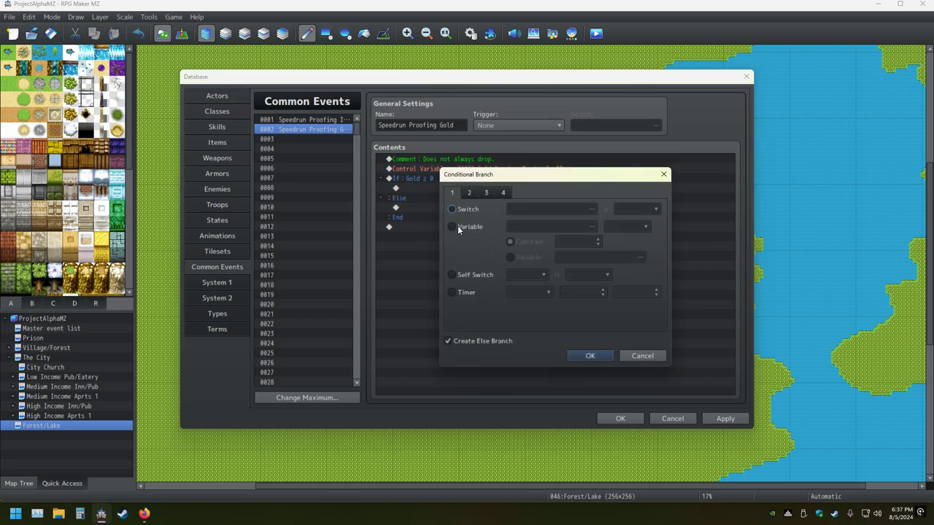
{"action": "left_click", "coordinate": [458, 227]}
{"action": "left_click", "coordinate": [580, 227]}
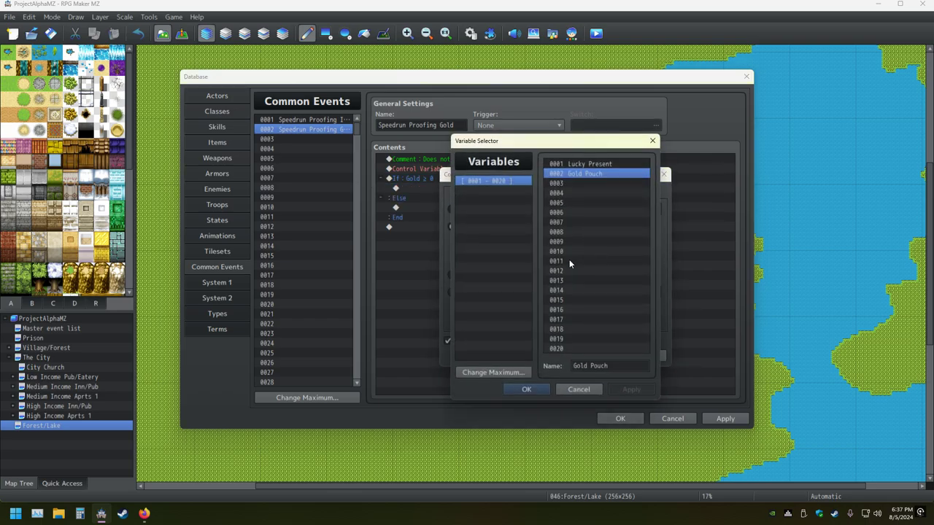
{"action": "double_click", "coordinate": [574, 174]}
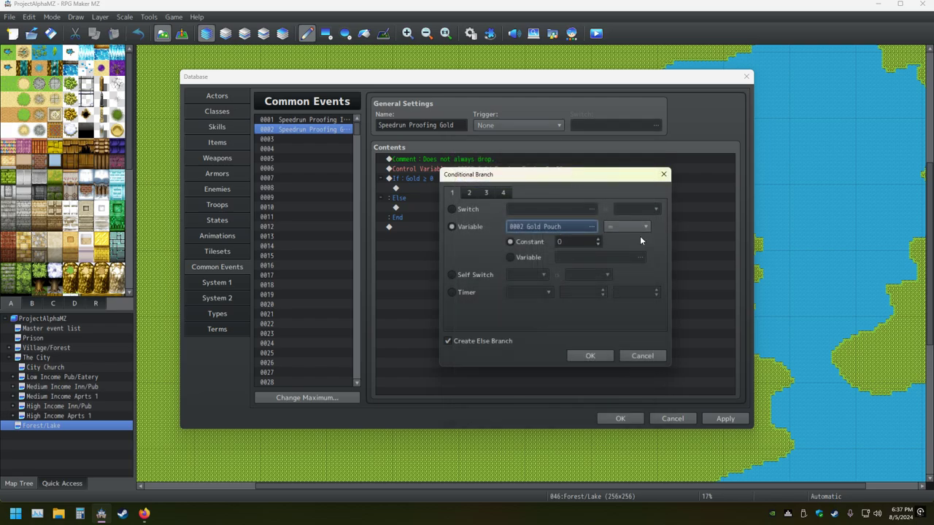
Set the branch's Gold Pouch comparison to ≤ a constant of 5 and confirm the condition
{"action": "left_click", "coordinate": [644, 228]}
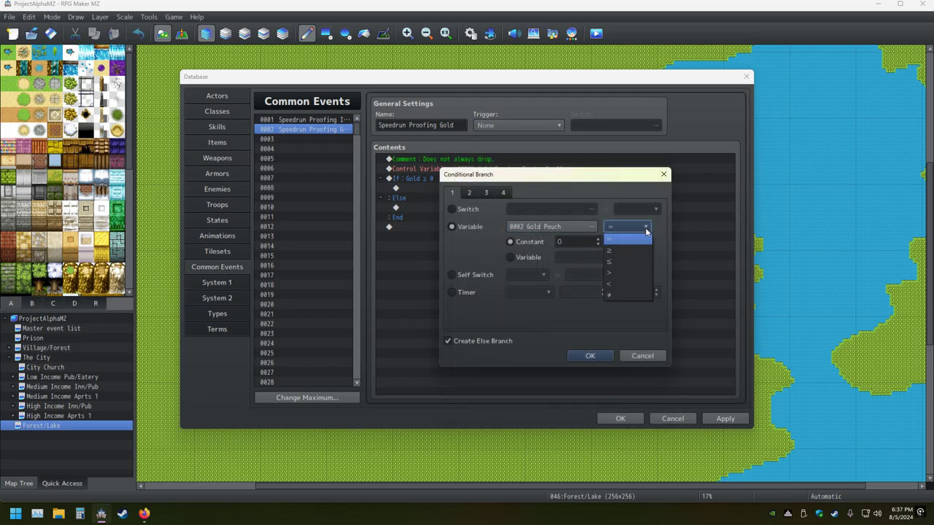
{"action": "left_click", "coordinate": [615, 251]}
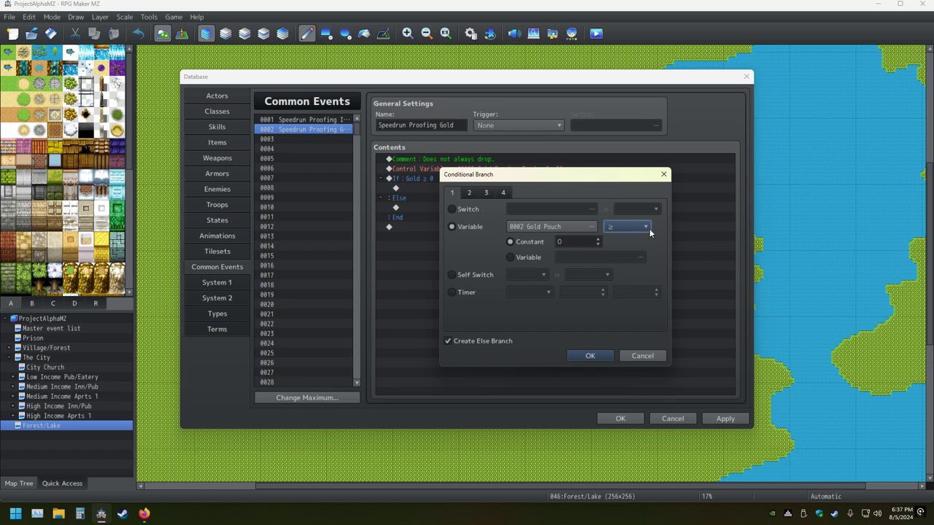
{"action": "left_click", "coordinate": [650, 228]}
{"action": "left_click", "coordinate": [620, 262]}
{"action": "double_click", "coordinate": [575, 241]}
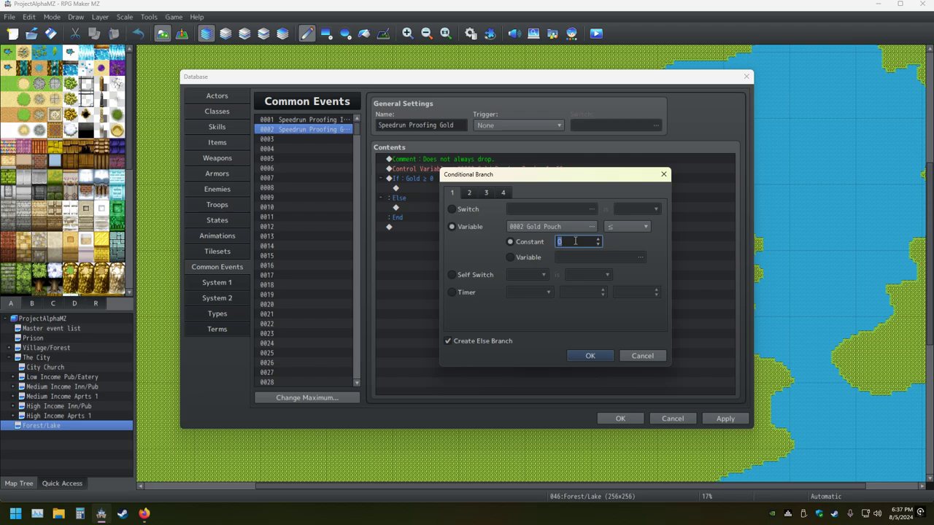
{"action": "type", "text": "5"}
{"action": "left_click", "coordinate": [591, 356]}
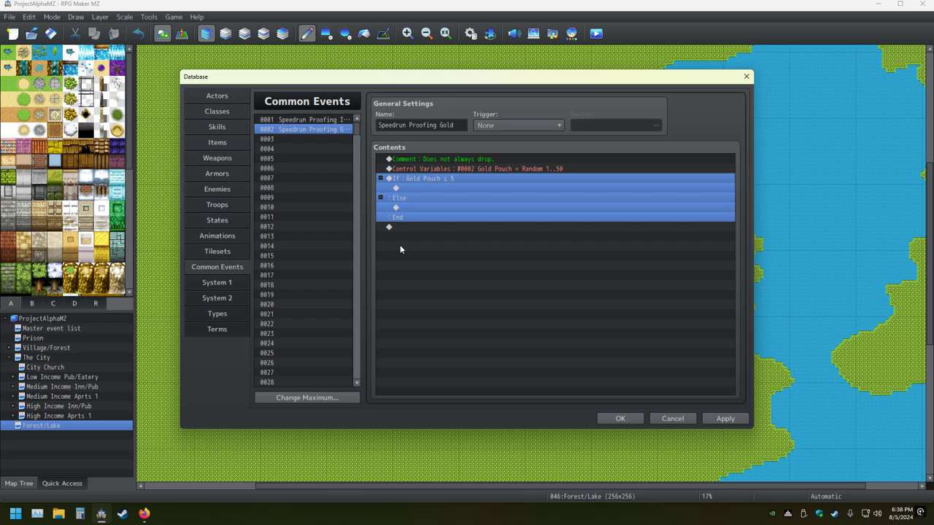
Add a Change Gold command inside the If branch that increases gold by a constant 5
{"action": "double_click", "coordinate": [439, 189]}
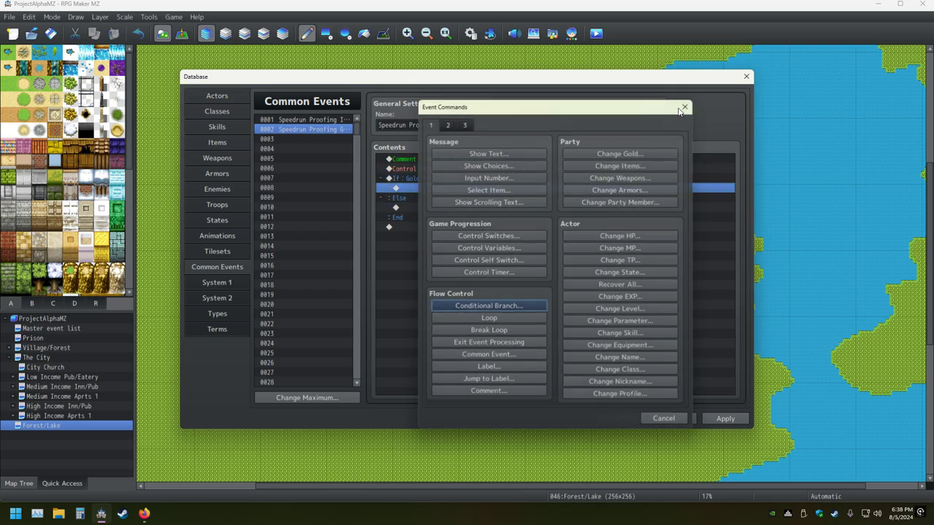
{"action": "left_click", "coordinate": [683, 108]}
{"action": "double_click", "coordinate": [427, 189]}
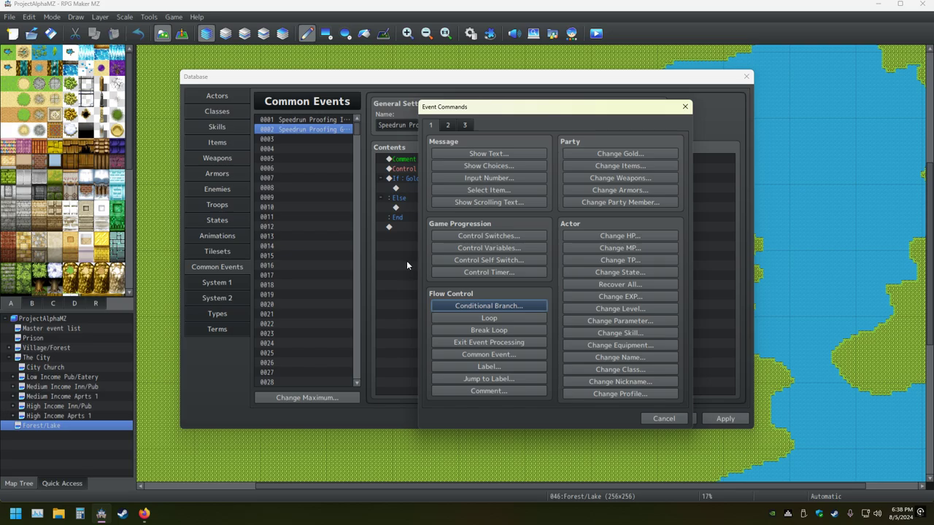
{"action": "left_click", "coordinate": [639, 155]}
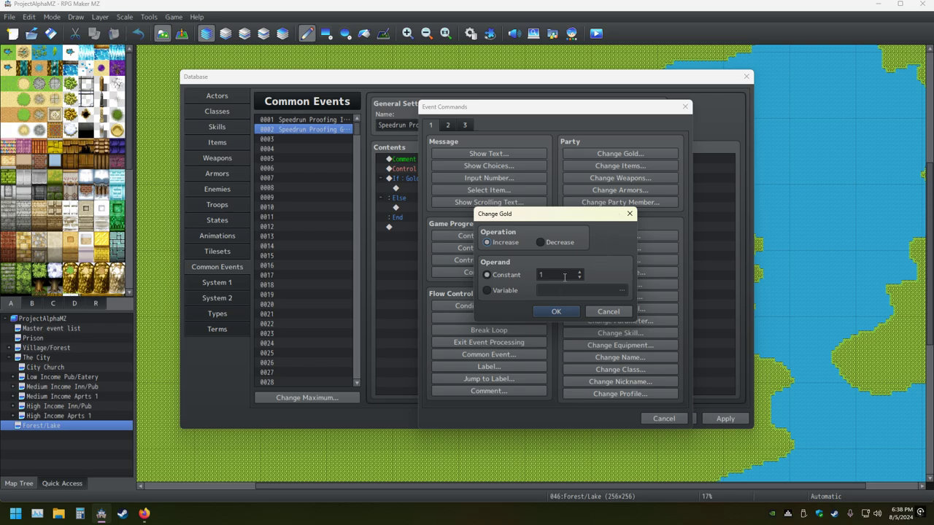
{"action": "double_click", "coordinate": [562, 275]}
{"action": "type", "text": "5"}
{"action": "key", "text": "Return"}
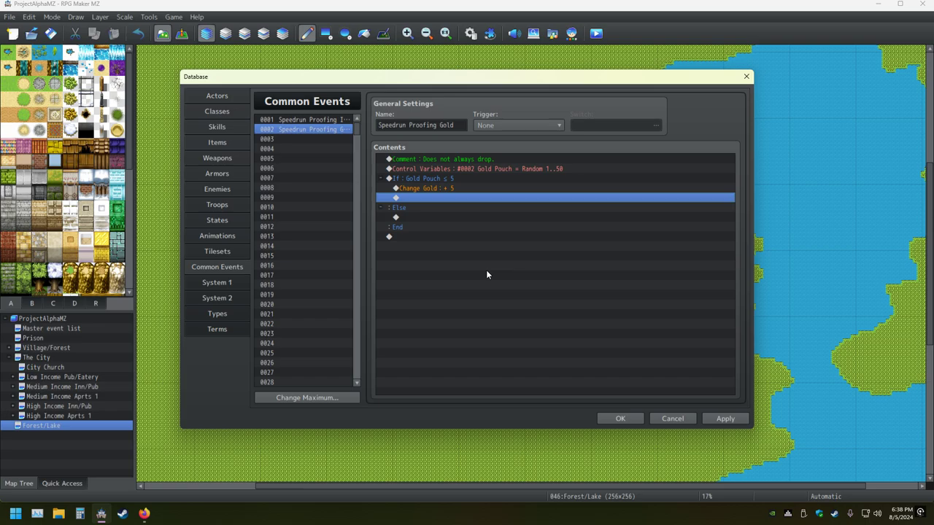
Copy the whole Gold Pouch ≤ 5 conditional branch into its own Else section
{"action": "left_click", "coordinate": [419, 217]}
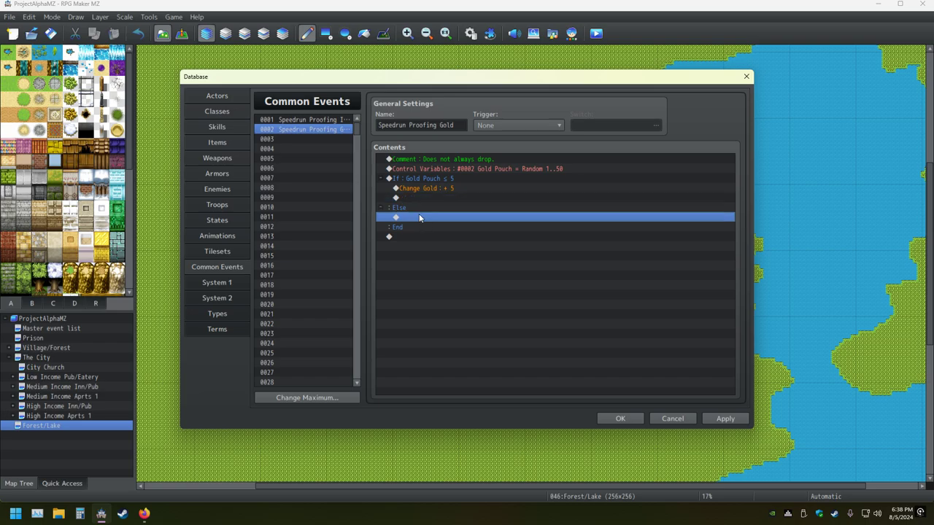
{"action": "left_click", "coordinate": [427, 180]}
{"action": "right_click", "coordinate": [427, 183]}
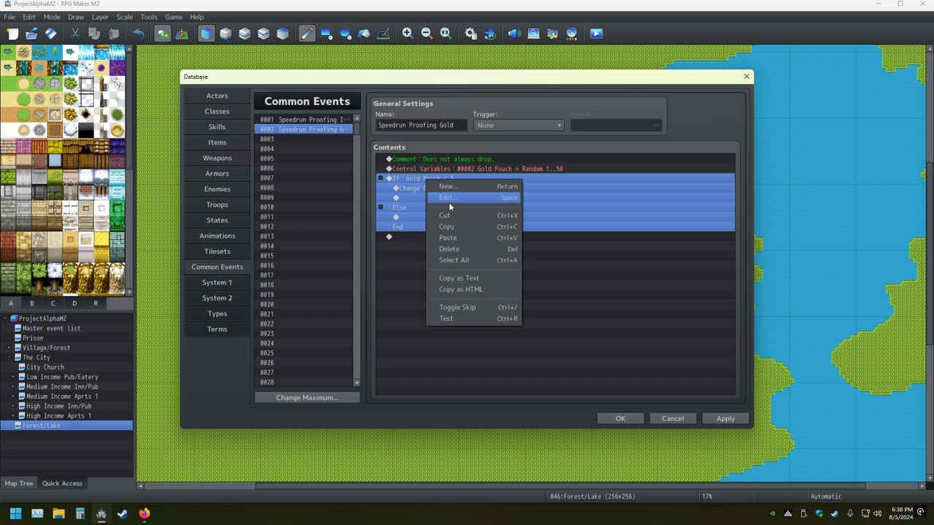
{"action": "left_click", "coordinate": [447, 226]}
{"action": "left_click", "coordinate": [426, 217]}
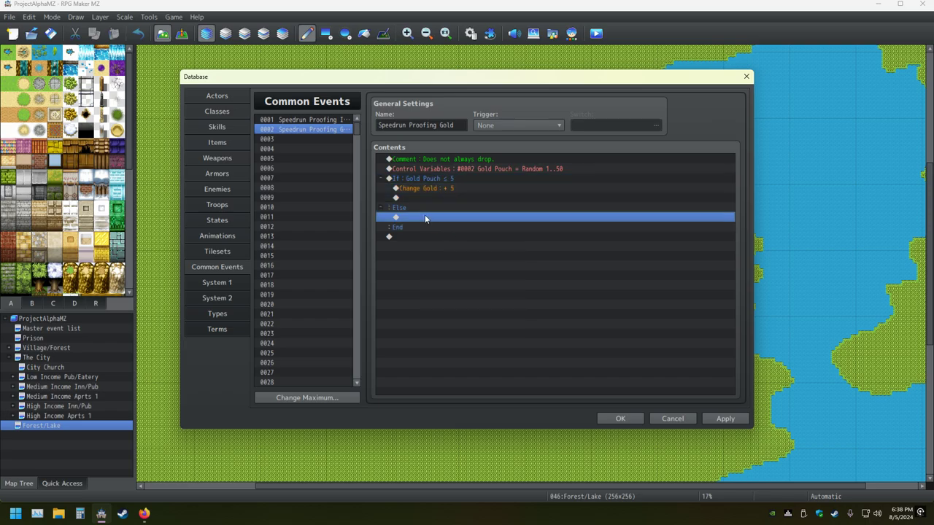
{"action": "key", "text": "ctrl+v"}
Set the nested conditional branch's constant to 10 so it checks Gold Pouch ≤ 10
{"action": "double_click", "coordinate": [424, 217]}
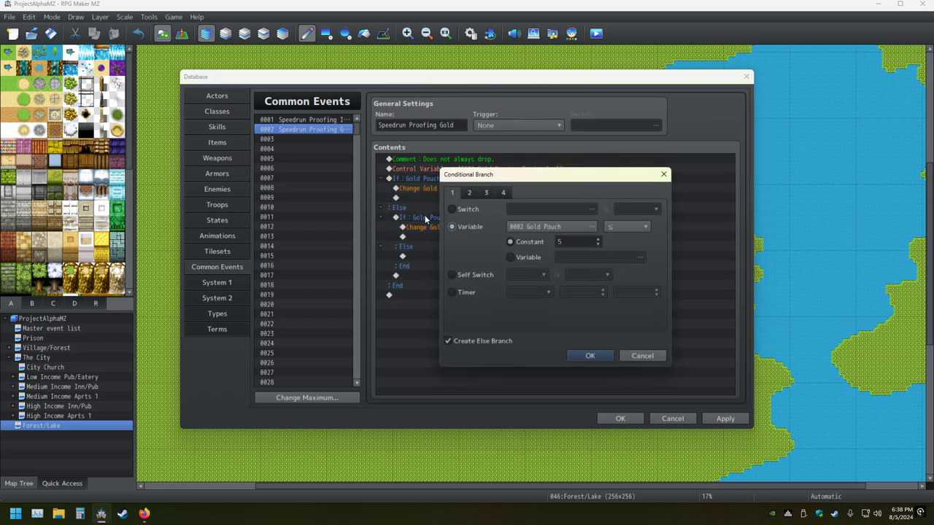
{"action": "double_click", "coordinate": [575, 243]}
{"action": "type", "text": "10"}
{"action": "key", "text": "Return"}
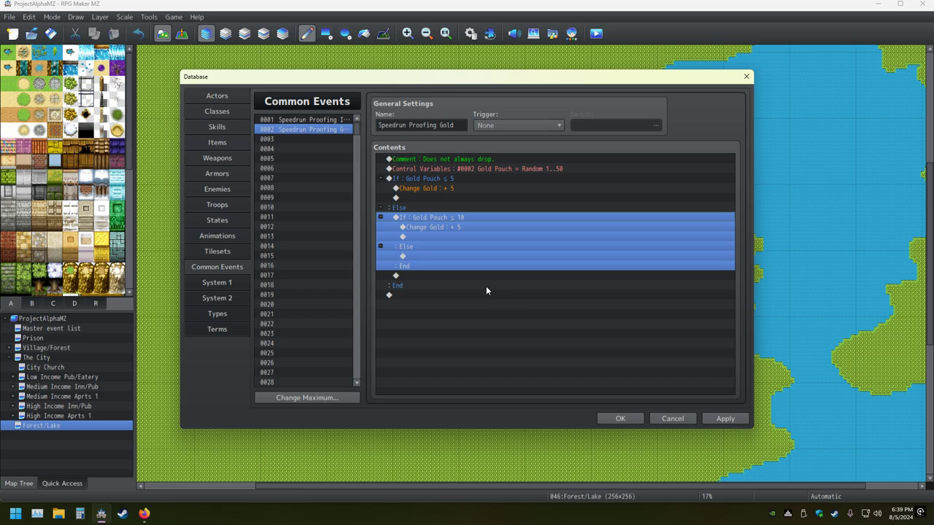
Start a new conditional branch at the first Change Gold command, conditioned on variable 0002 Gold Pouch
{"action": "left_click", "coordinate": [443, 190]}
{"action": "key", "text": "Insert"}
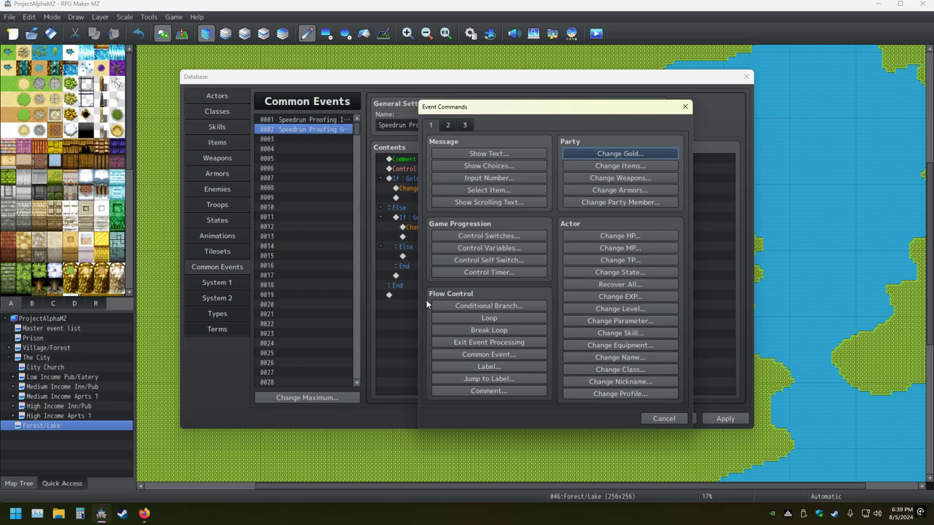
{"action": "left_click", "coordinate": [483, 305]}
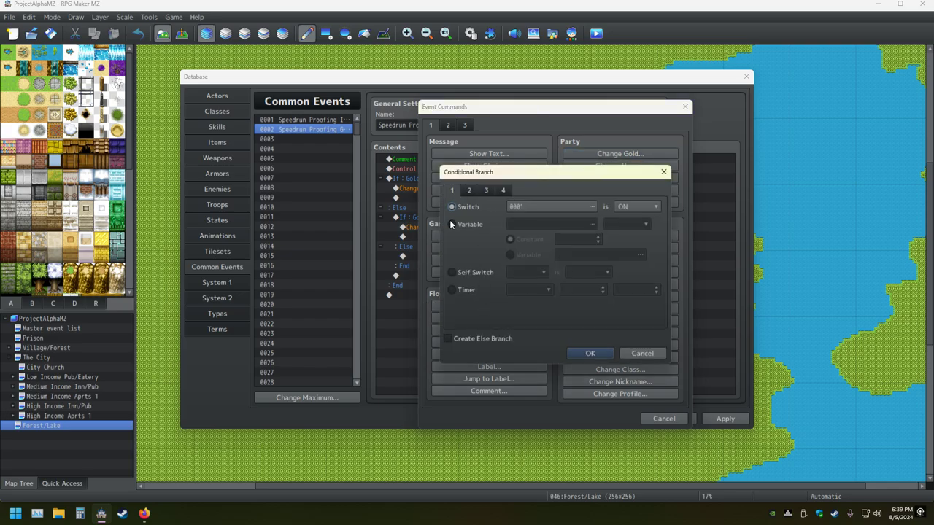
{"action": "left_click", "coordinate": [452, 224]}
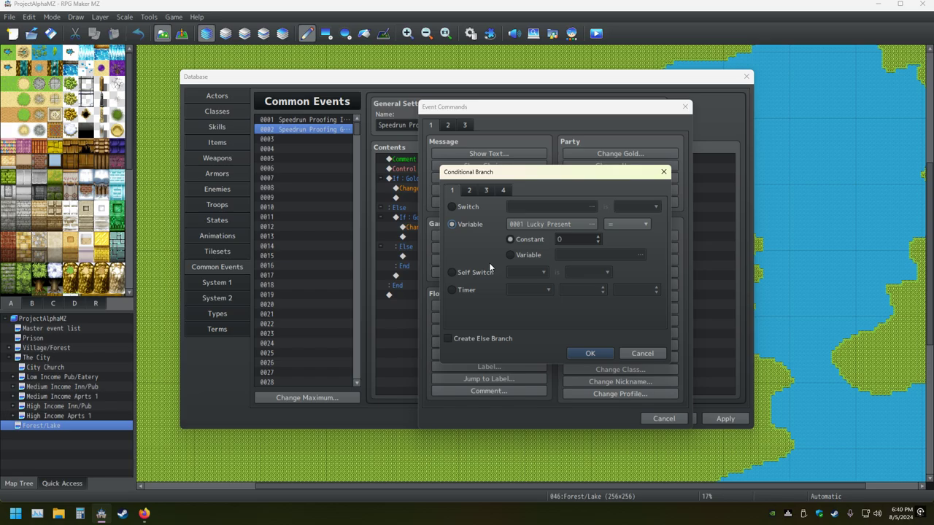
{"action": "left_click", "coordinate": [591, 224]}
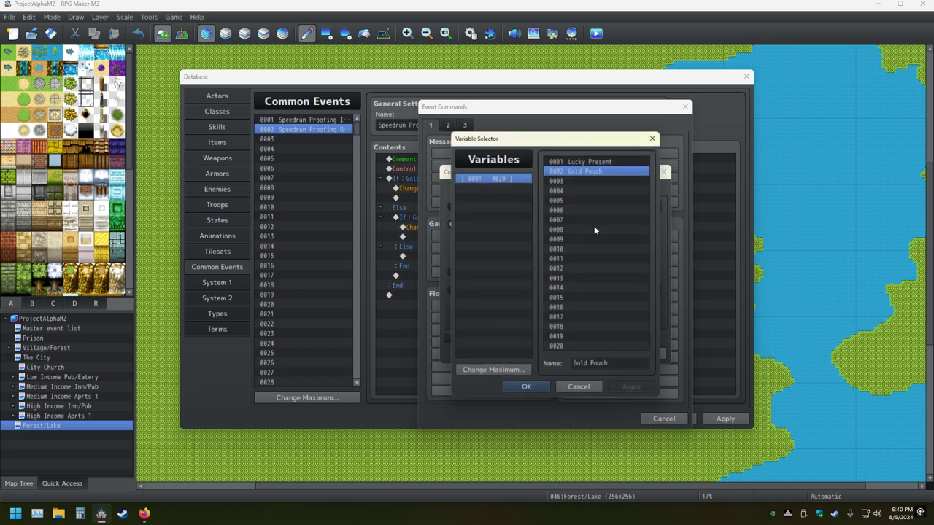
{"action": "double_click", "coordinate": [580, 172]}
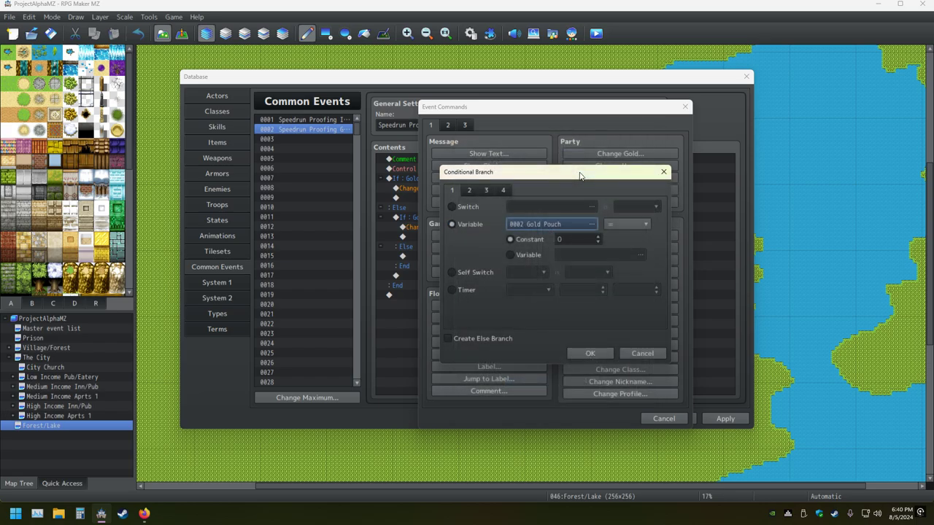
Set the new conditional branch to compare Gold Pouch as ≠ to variable 0002 Gold Pouch, without an Else branch, and insert it
{"action": "left_click", "coordinate": [511, 254]}
{"action": "left_click", "coordinate": [627, 224]}
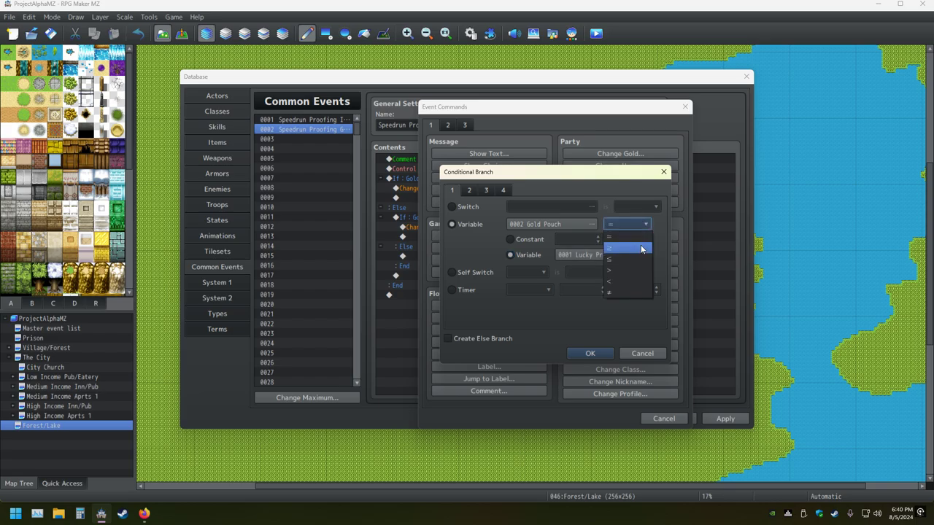
{"action": "left_click", "coordinate": [613, 293]}
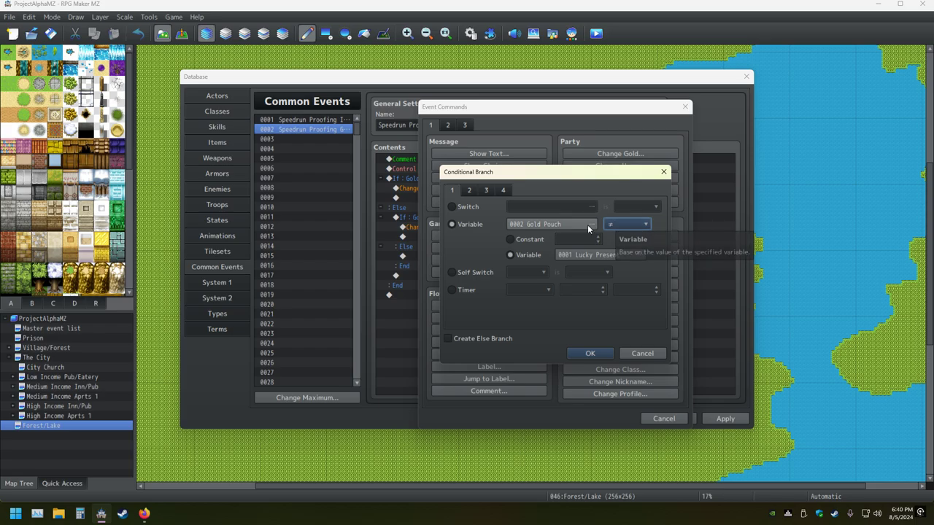
{"action": "left_click", "coordinate": [648, 227]}
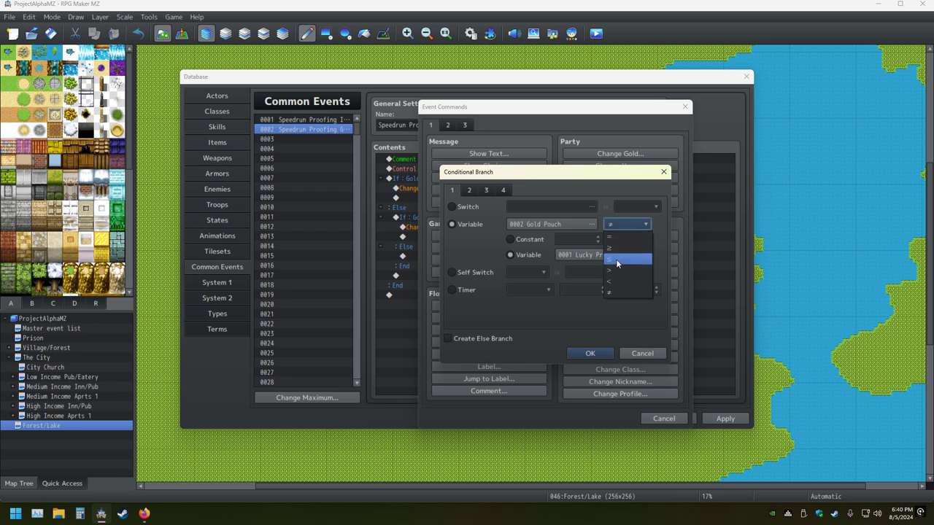
{"action": "left_click", "coordinate": [609, 309]}
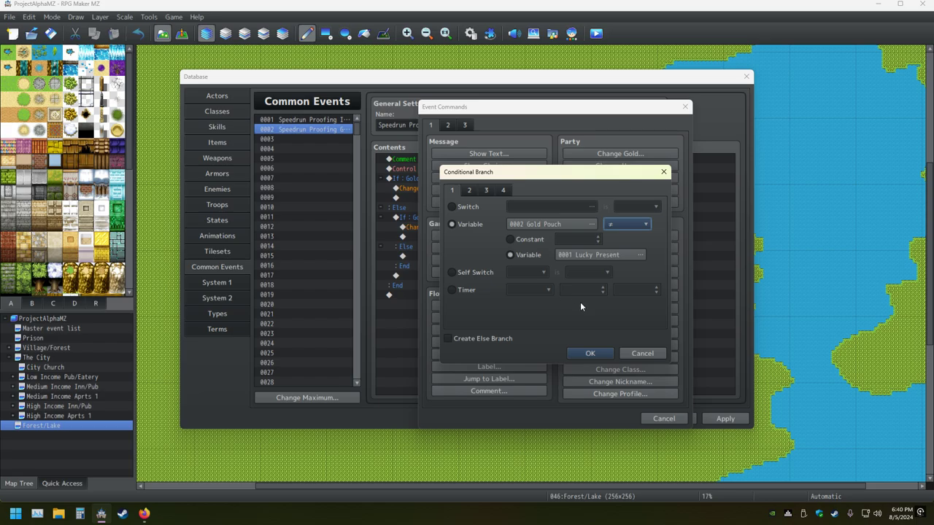
{"action": "left_click", "coordinate": [640, 255]}
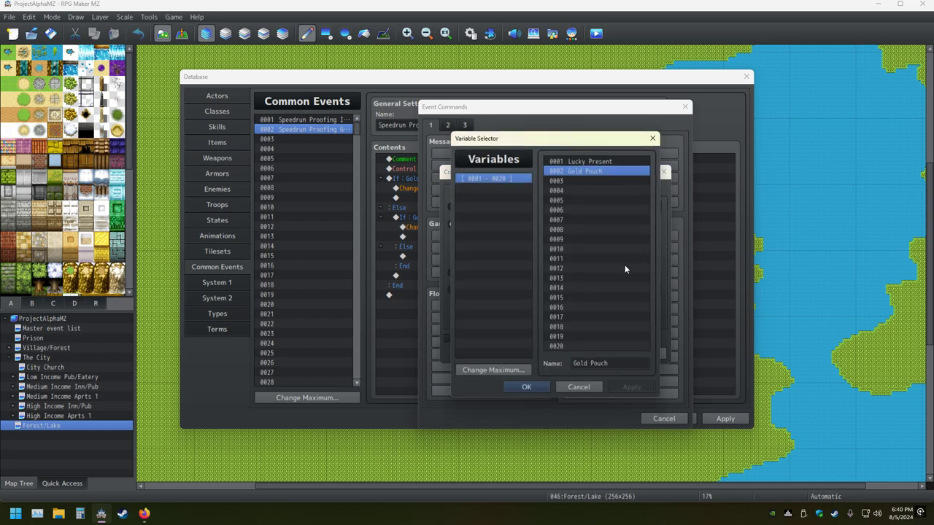
{"action": "double_click", "coordinate": [590, 172]}
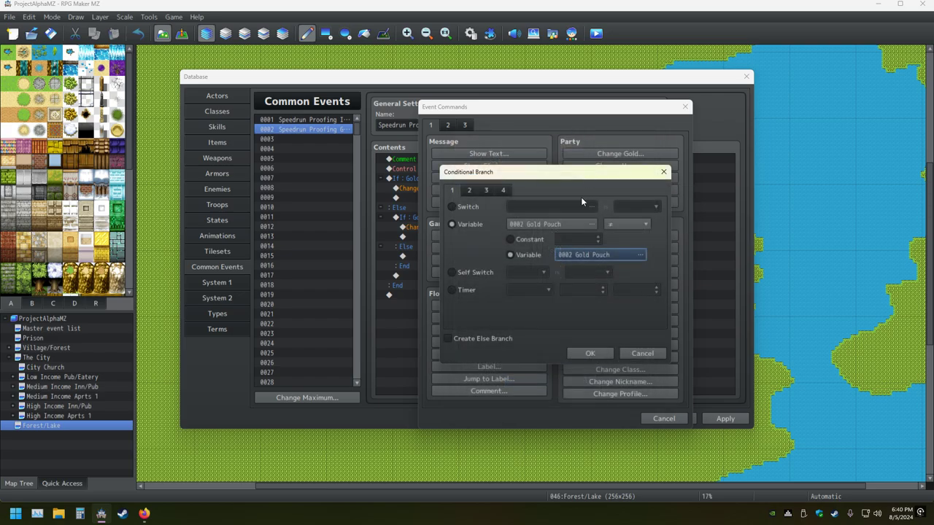
{"action": "left_click", "coordinate": [588, 354]}
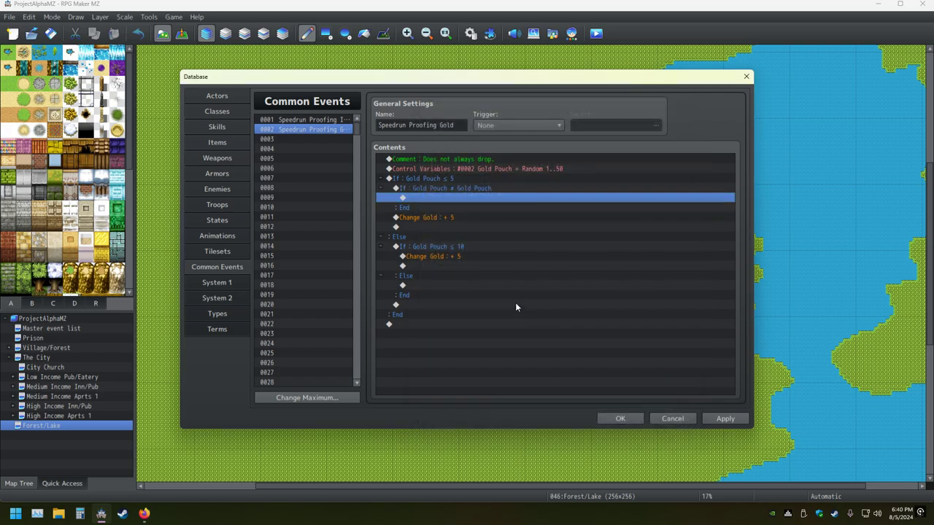
Save the common event changes and close the database
{"action": "double_click", "coordinate": [419, 197]}
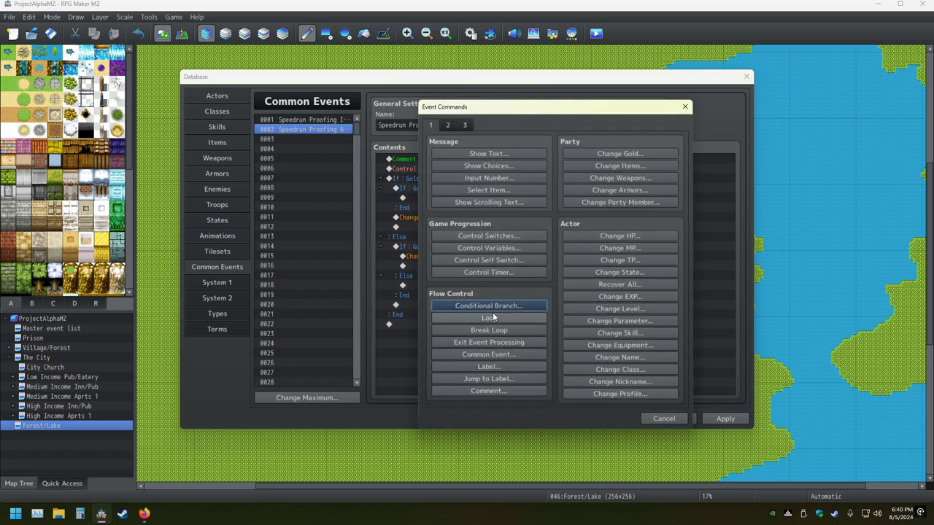
{"action": "left_click", "coordinate": [685, 106]}
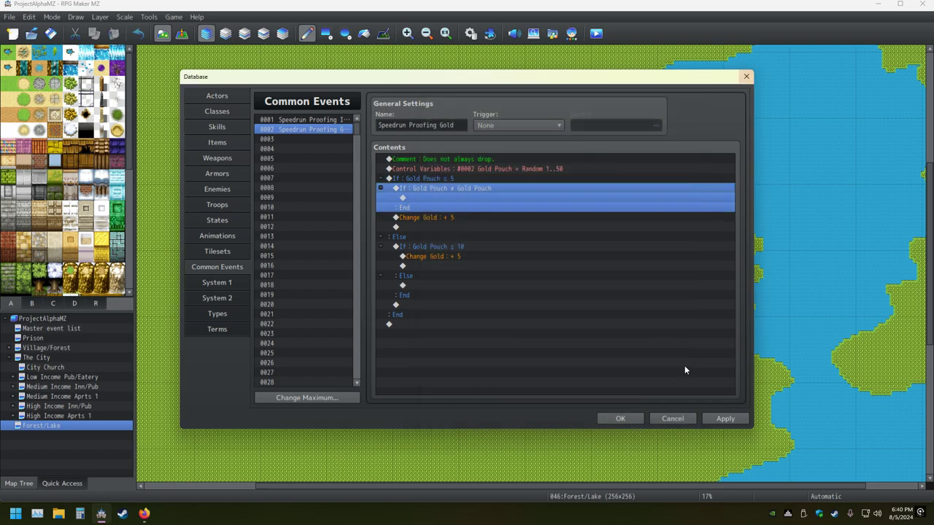
{"action": "left_click", "coordinate": [621, 418]}
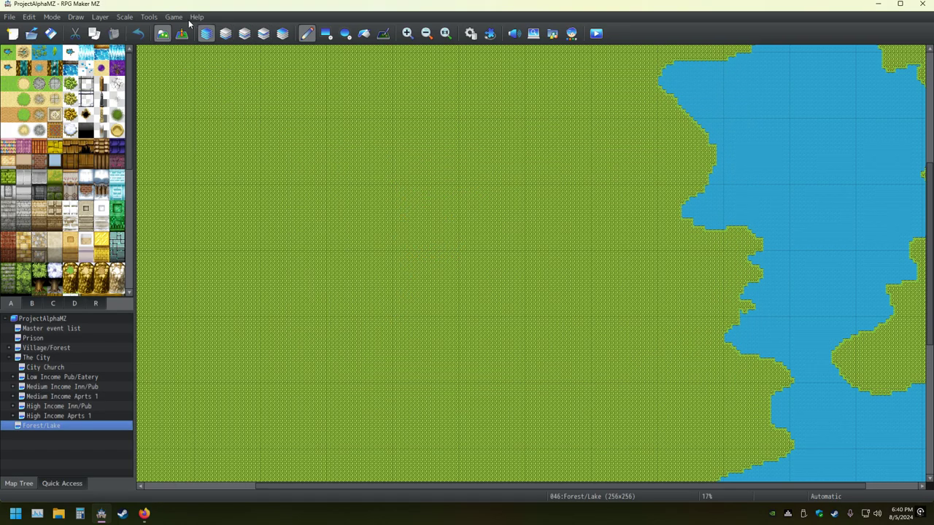
Open the RPG Maker MZ help in the browser, search it for "branch", and read the Conditional Branch section of Flow Control
{"action": "left_click", "coordinate": [179, 17]}
{"action": "mouse_move", "coordinate": [150, 17]}
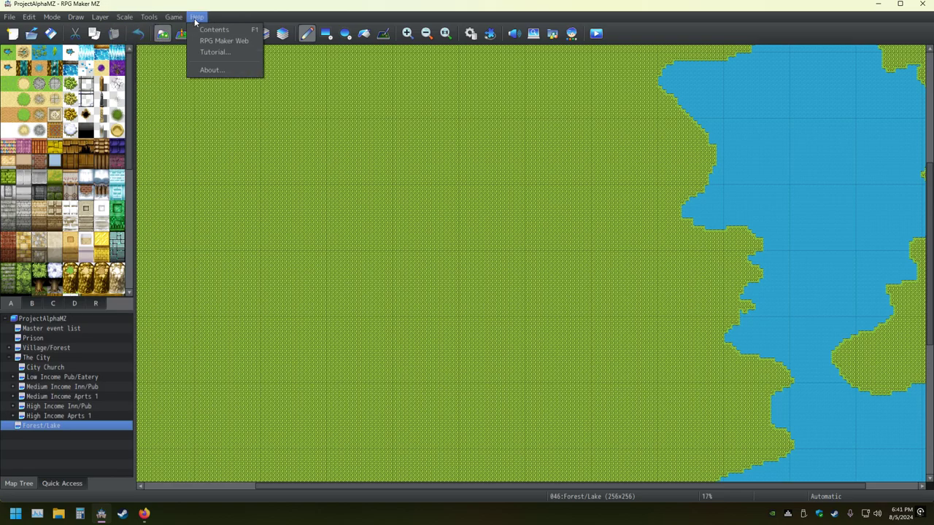
{"action": "left_click", "coordinate": [204, 31]}
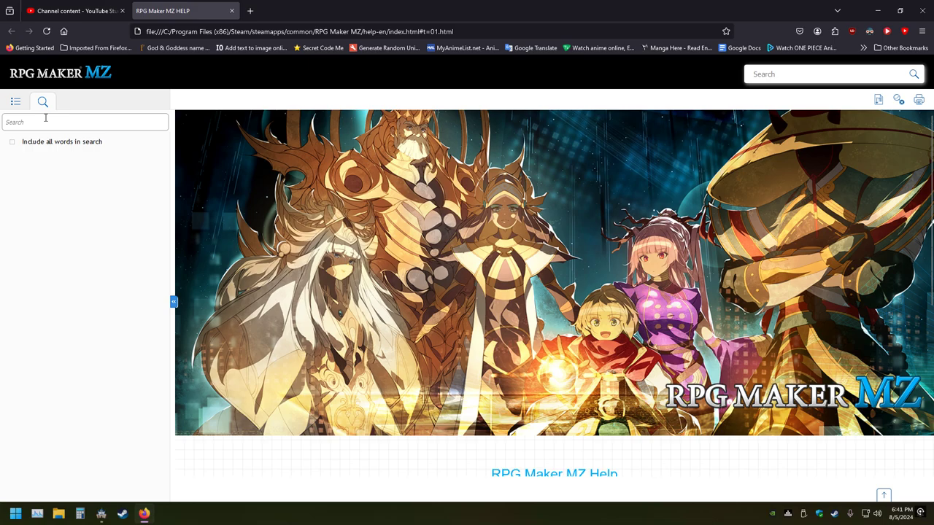
{"action": "type", "text": "branch"}
{"action": "key", "text": "Return"}
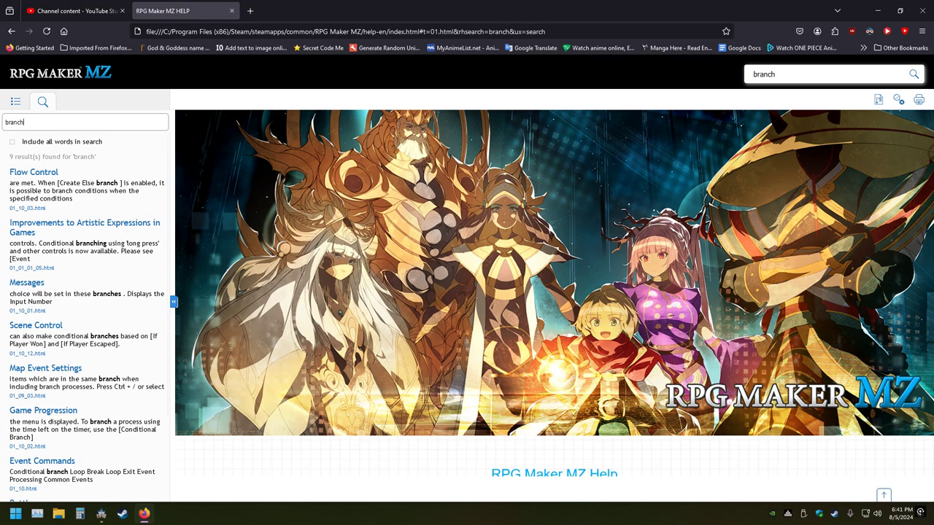
{"action": "left_click", "coordinate": [34, 173]}
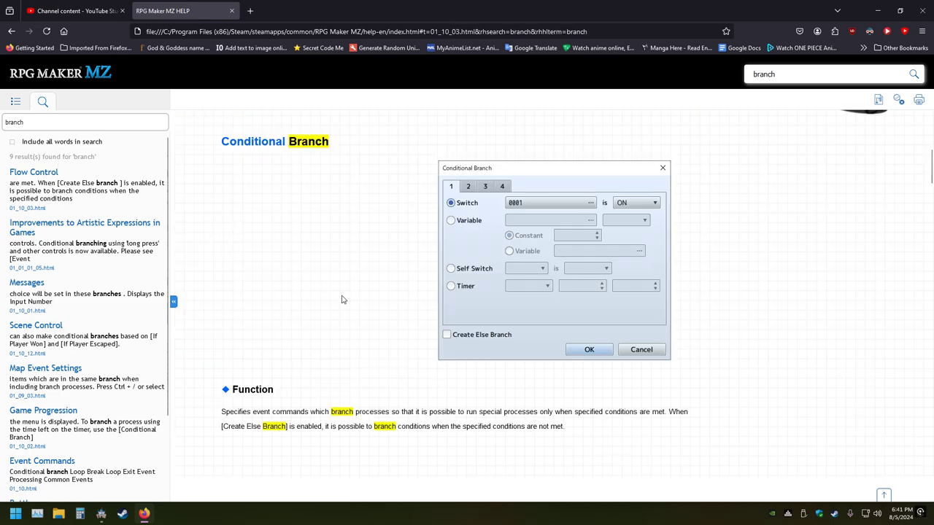
{"action": "scroll", "coordinate": [342, 299], "scroll_direction": "down", "scroll_amount": 2}
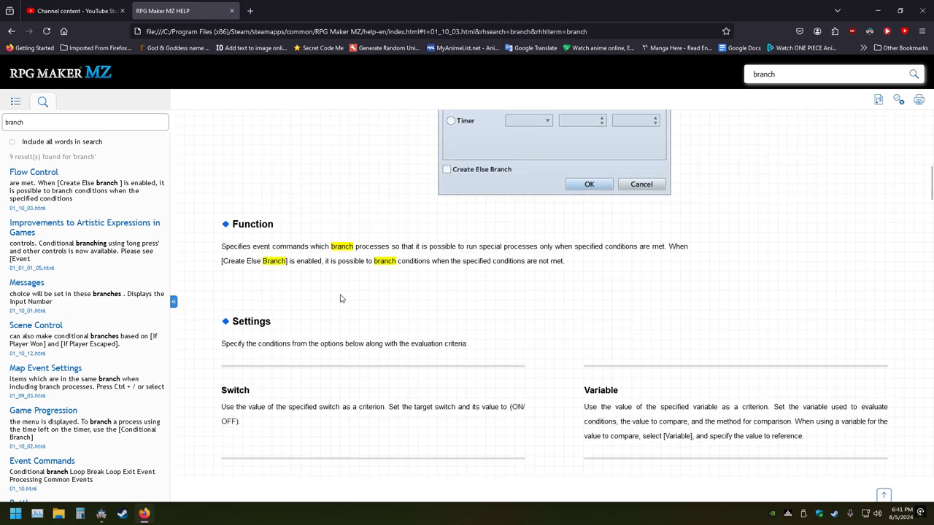
{"action": "scroll", "coordinate": [340, 298], "scroll_direction": "down", "scroll_amount": 5}
{"action": "scroll", "coordinate": [340, 299], "scroll_direction": "down", "scroll_amount": 5}
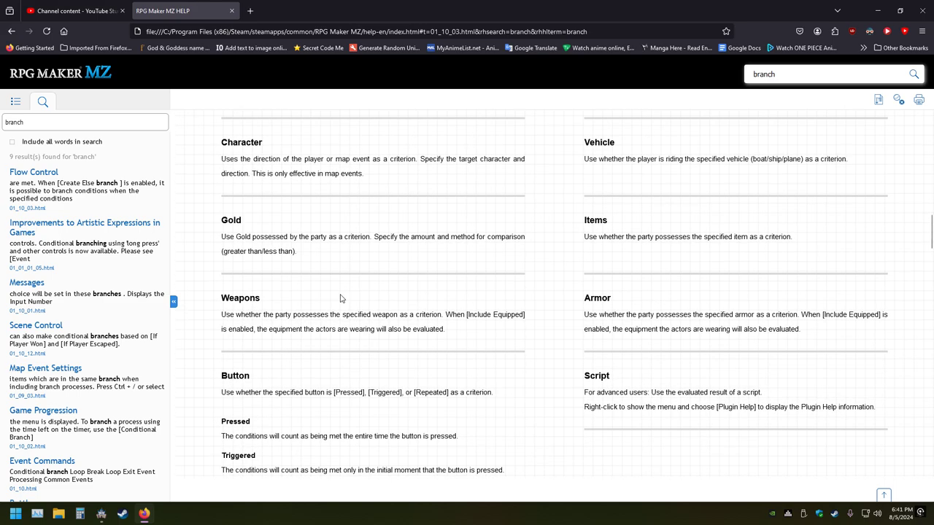
{"action": "scroll", "coordinate": [340, 292], "scroll_direction": "up", "scroll_amount": 8}
{"action": "scroll", "coordinate": [340, 292], "scroll_direction": "up", "scroll_amount": 5}
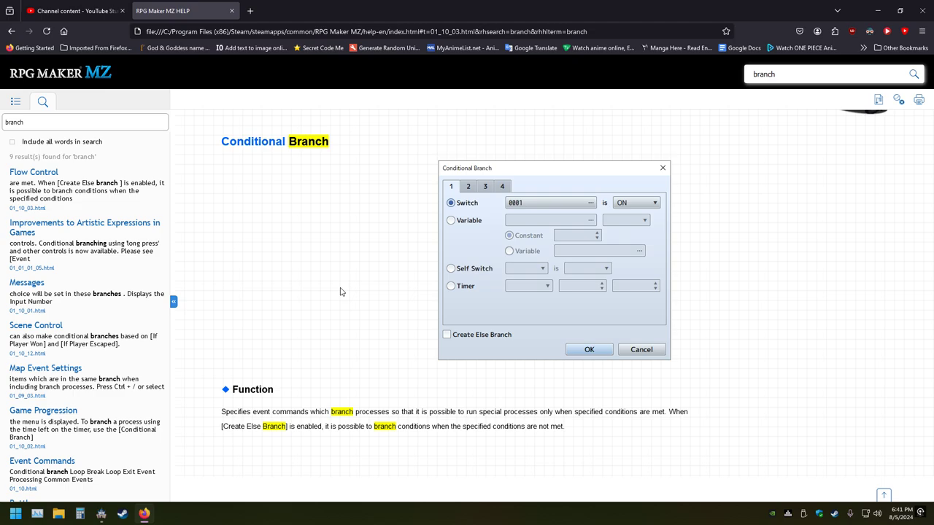
Search the help for "variable" and examine the operation and operand tables for Control Variables on the Game Progression page
{"action": "left_click", "coordinate": [111, 121]}
{"action": "type", "text": "var"}
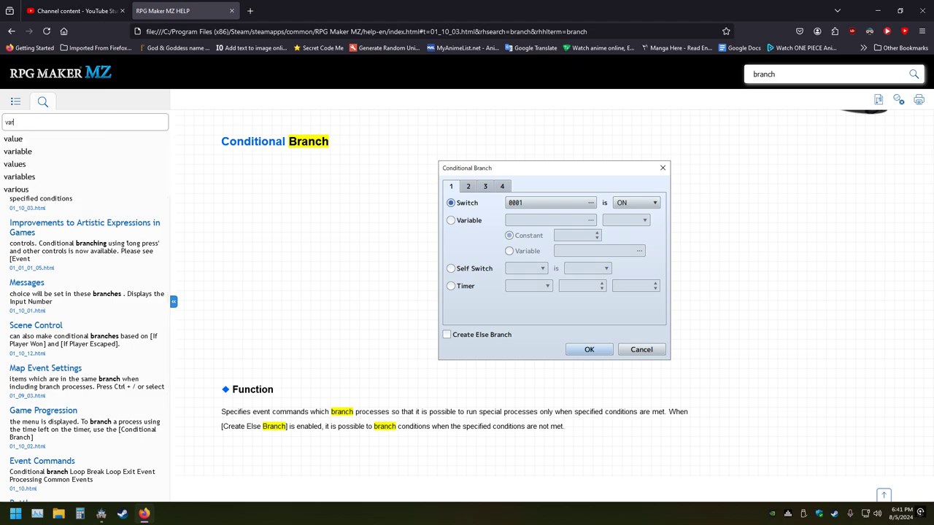
{"action": "type", "text": "iable"}
{"action": "key", "text": "Return"}
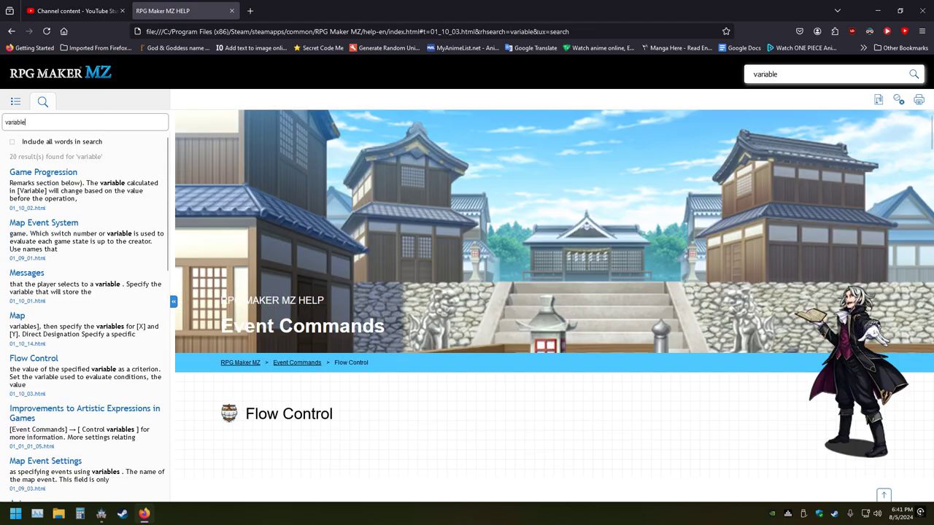
{"action": "left_click", "coordinate": [51, 174]}
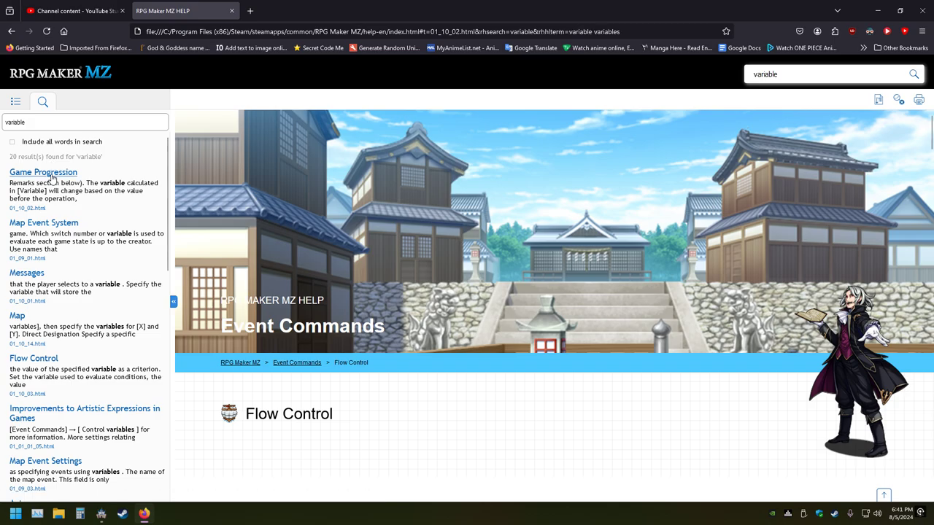
{"action": "scroll", "coordinate": [407, 378], "scroll_direction": "up", "scroll_amount": 4}
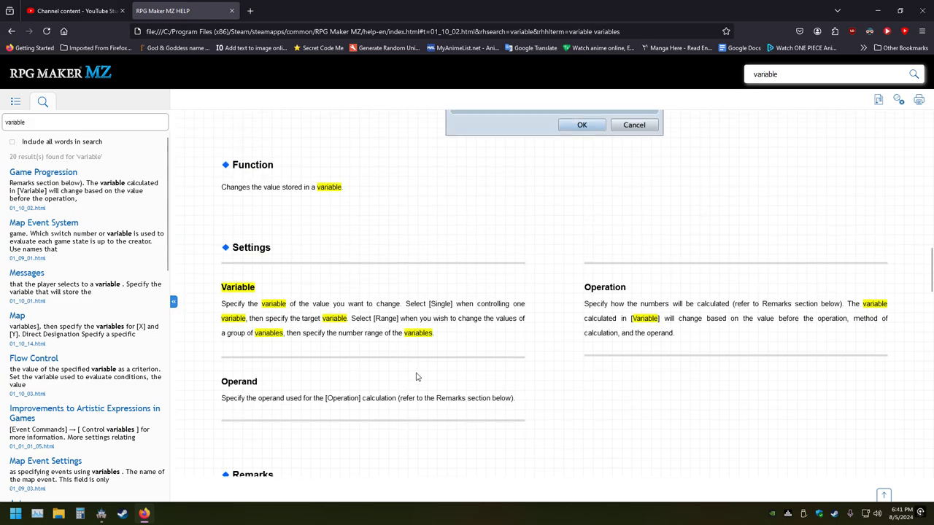
{"action": "scroll", "coordinate": [420, 372], "scroll_direction": "down", "scroll_amount": 2}
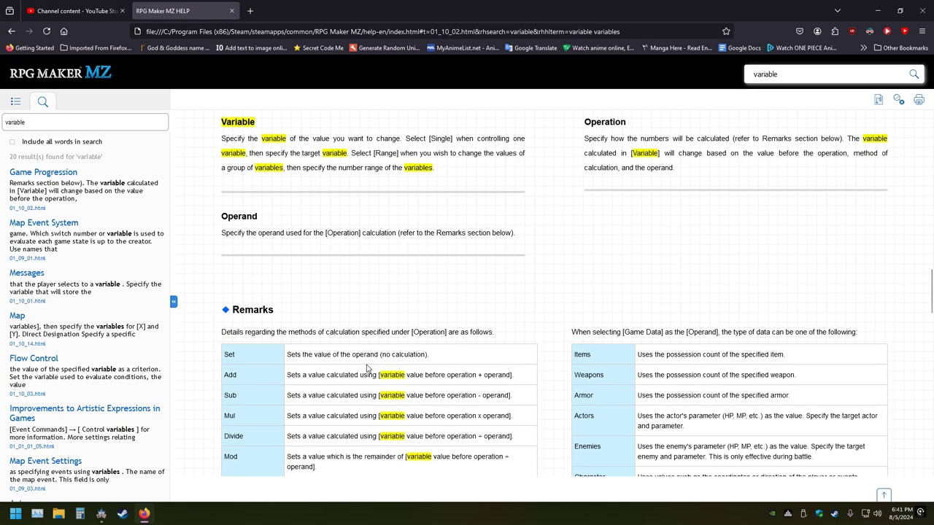
{"action": "scroll", "coordinate": [344, 355], "scroll_direction": "down", "scroll_amount": 2}
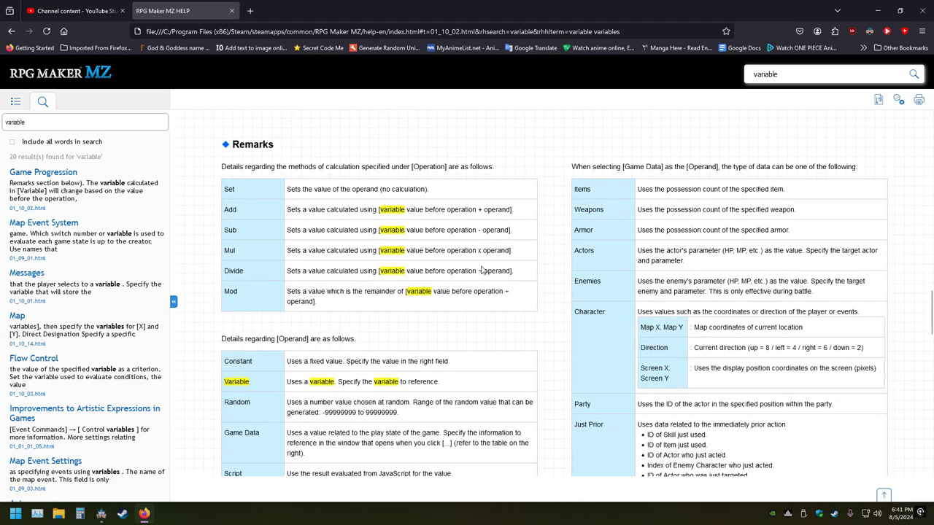
{"action": "scroll", "coordinate": [341, 315], "scroll_direction": "down", "scroll_amount": 4}
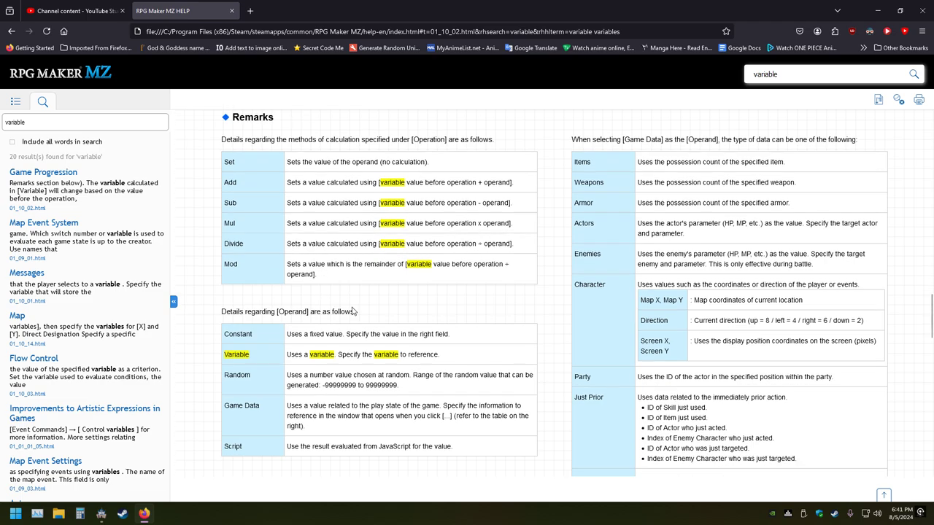
{"action": "scroll", "coordinate": [379, 305], "scroll_direction": "up", "scroll_amount": 2}
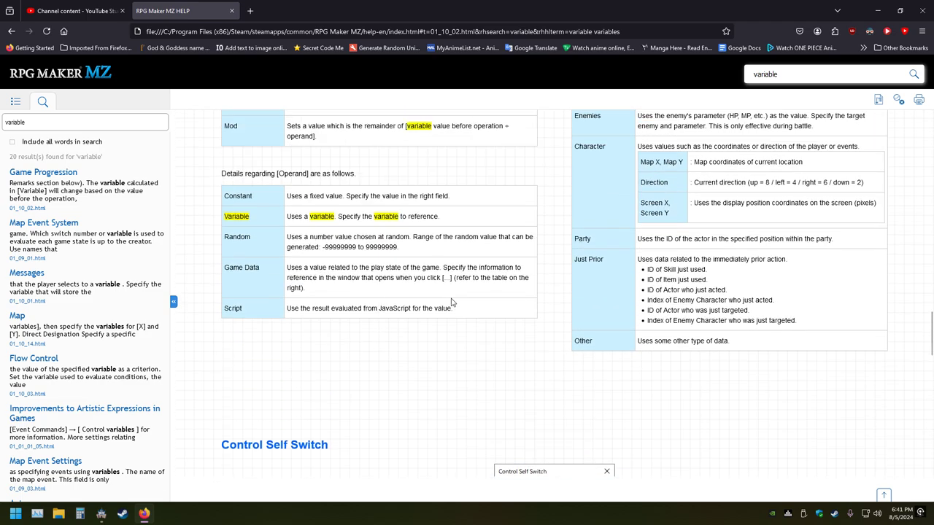
Switch to RPG Maker MZ, open the Gold Pouch Control Variables command in Speedrun Proofing Gold, and compare its settings with the browser help page
{"action": "left_click", "coordinate": [102, 513]}
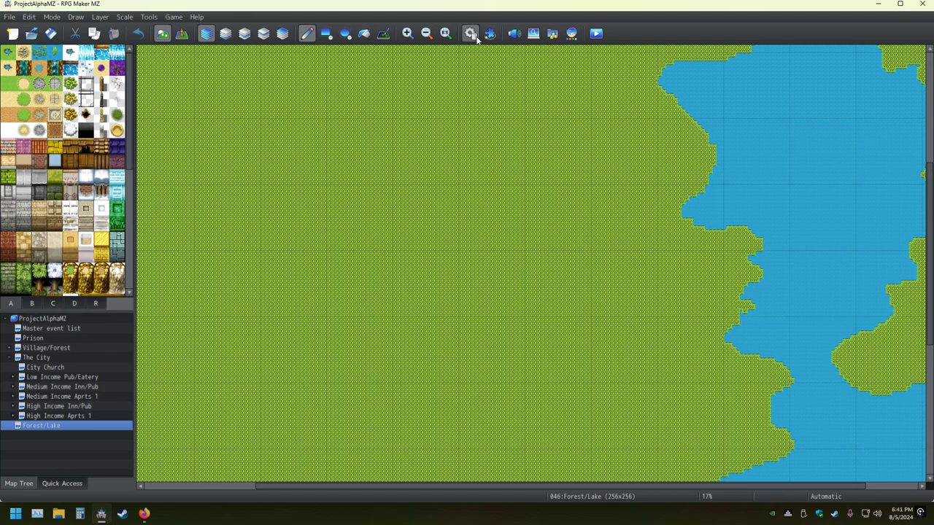
{"action": "key", "text": "F9"}
{"action": "left_click", "coordinate": [447, 167]}
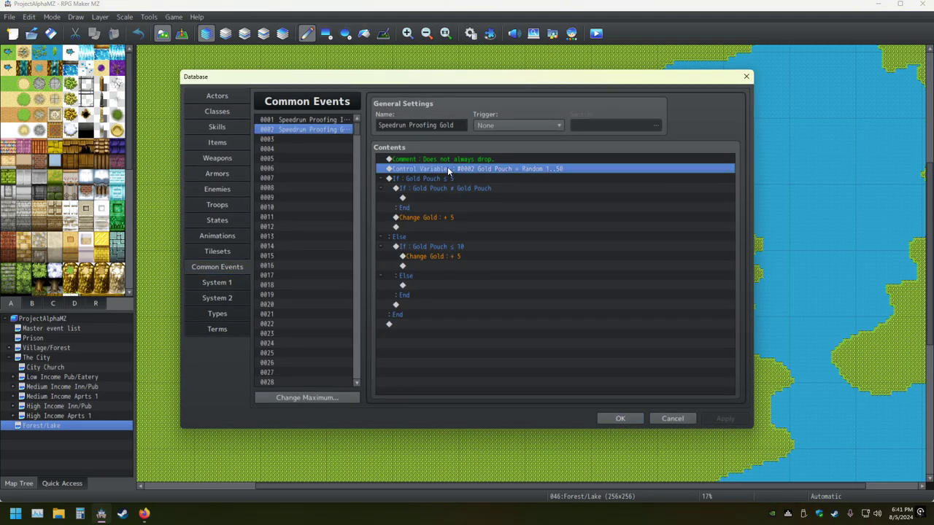
{"action": "right_click", "coordinate": [448, 168]}
{"action": "left_click", "coordinate": [466, 187]}
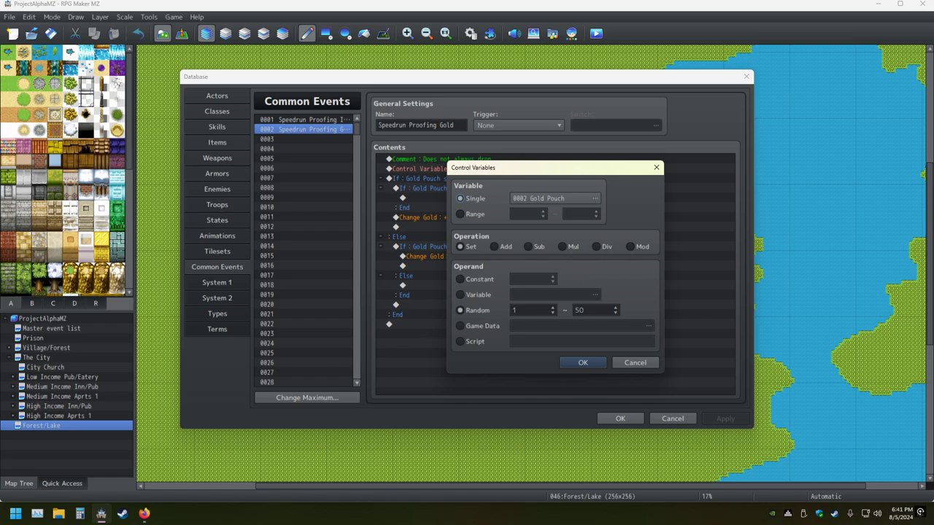
{"action": "left_click", "coordinate": [144, 514]}
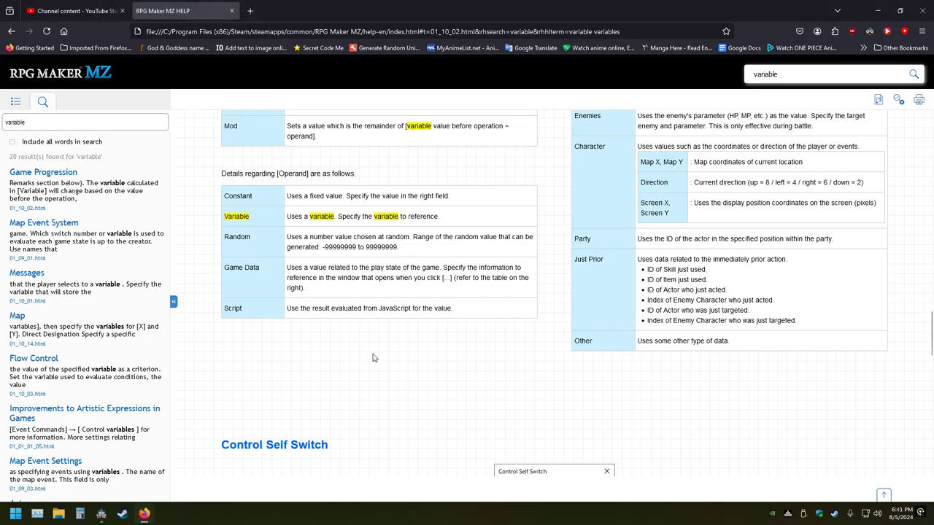